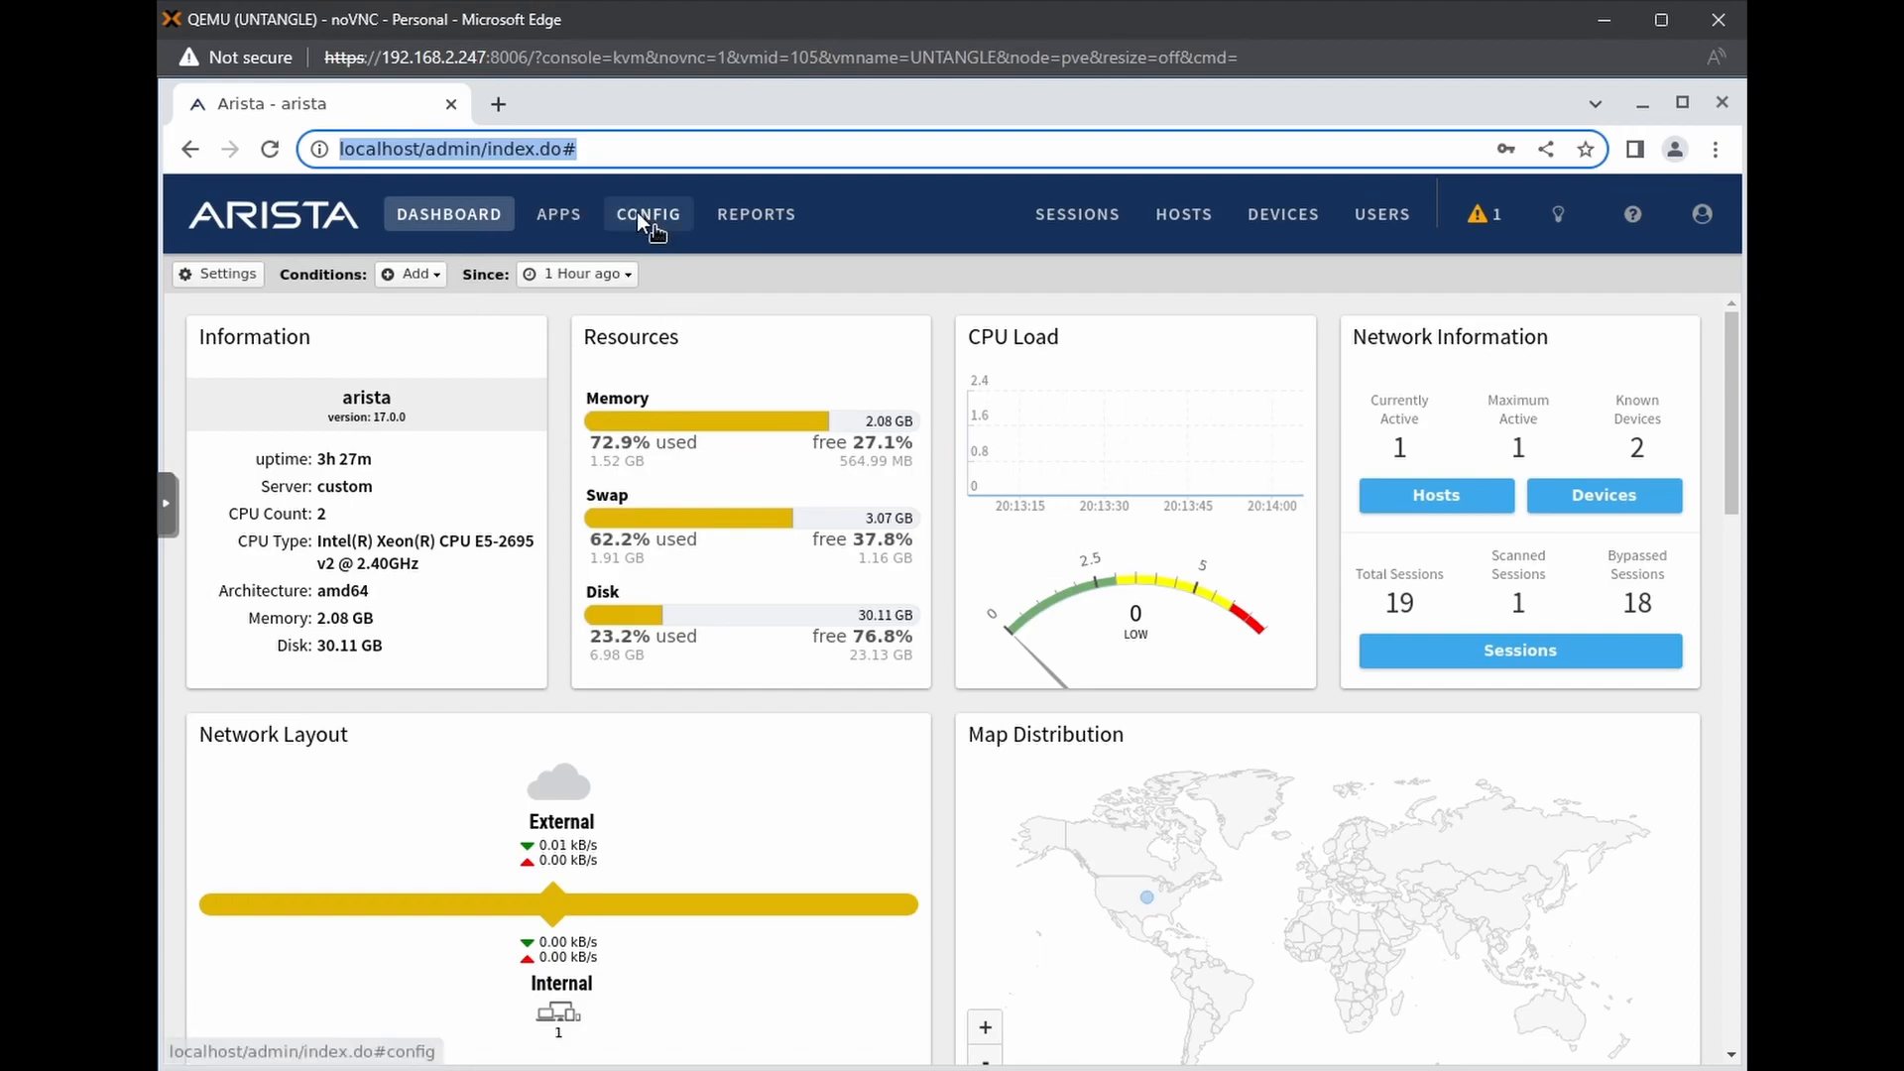
Open the network configuration and review the External interface's IPv4 settings without changing them
click(643, 214)
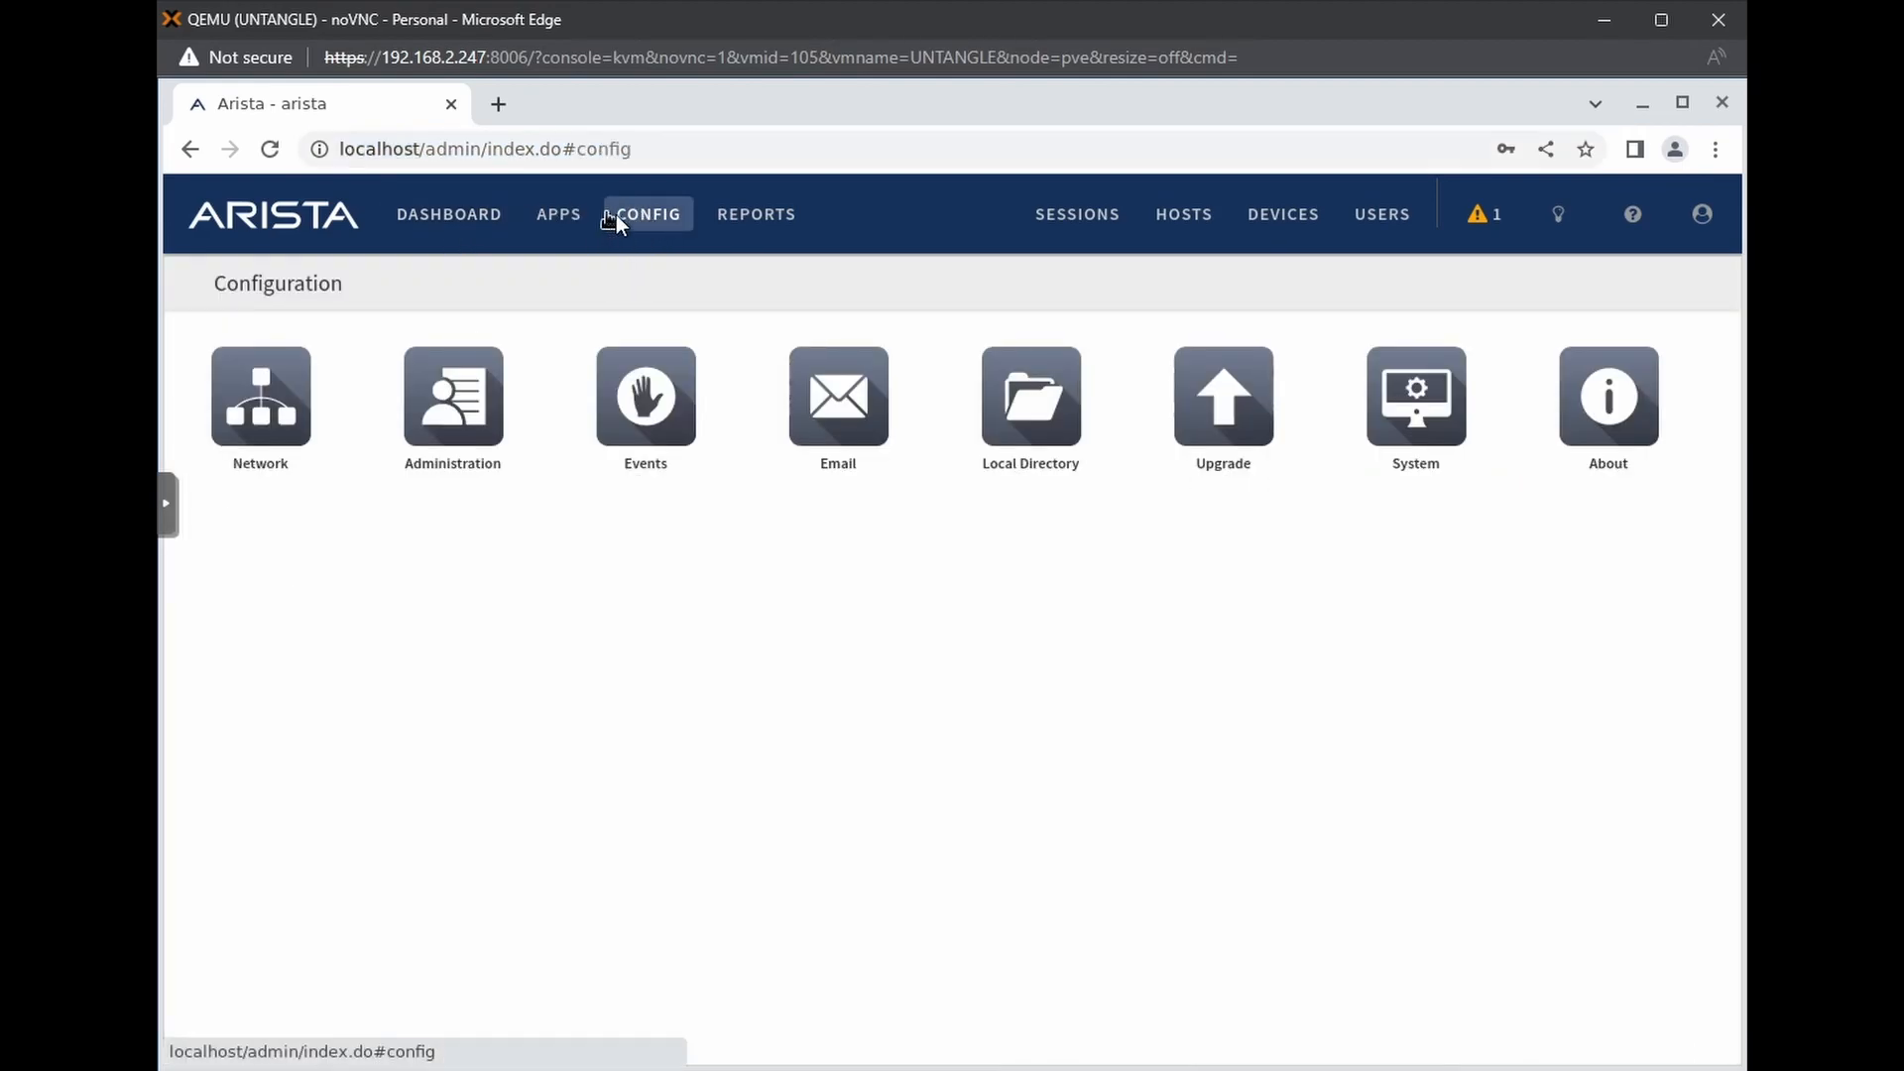
click(272, 414)
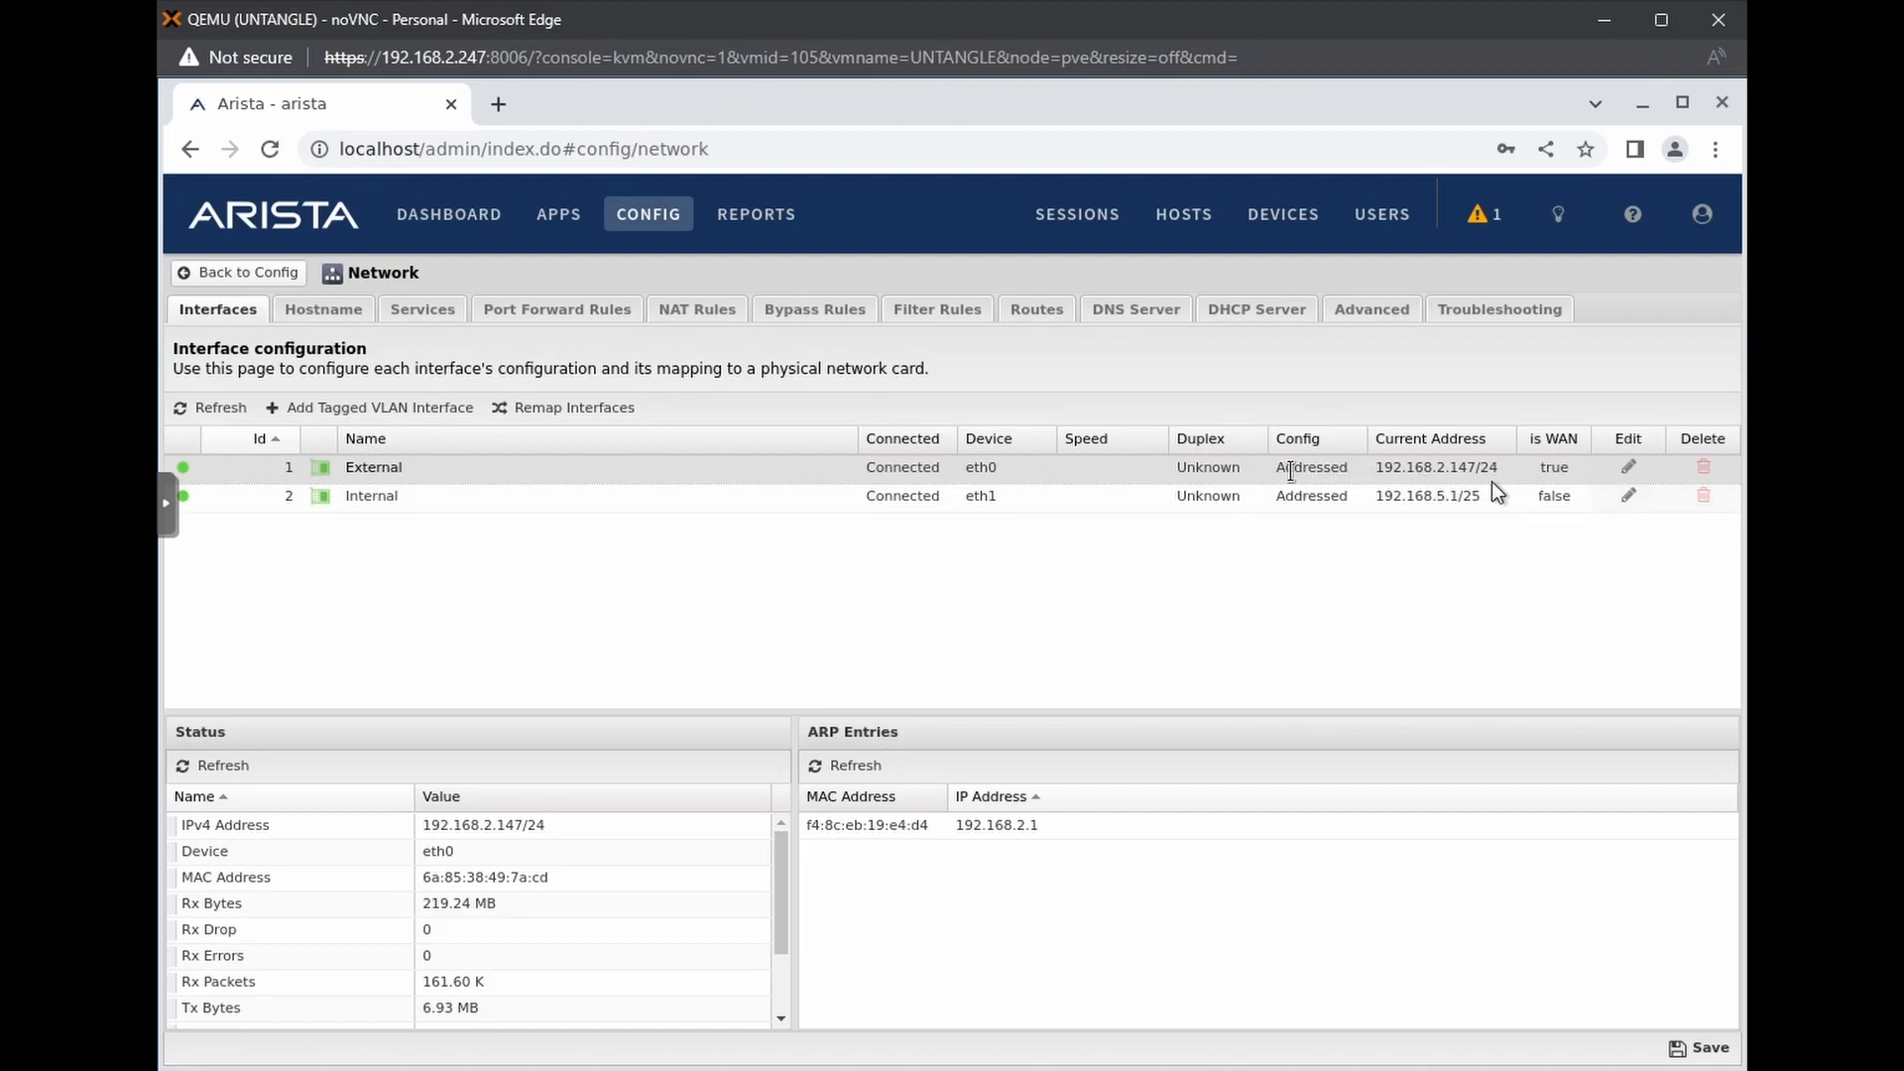
click(1632, 464)
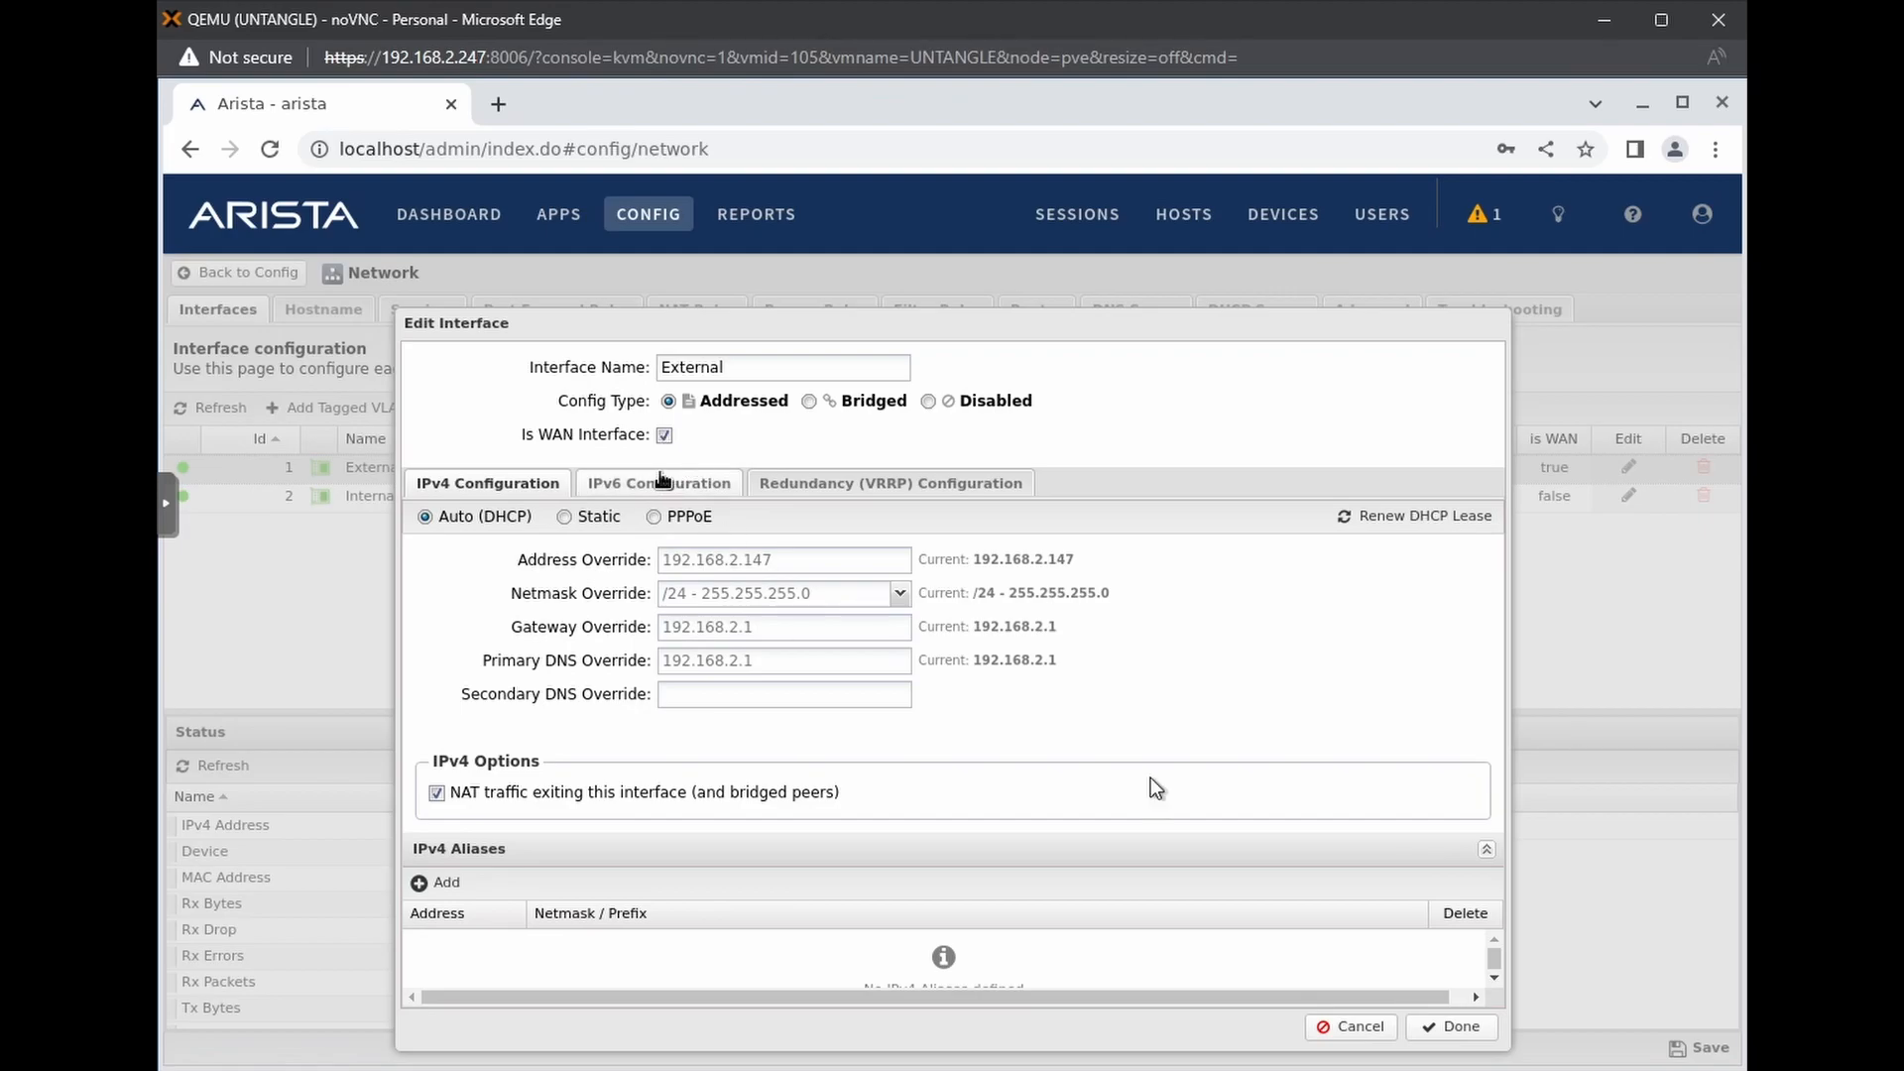
click(1393, 1021)
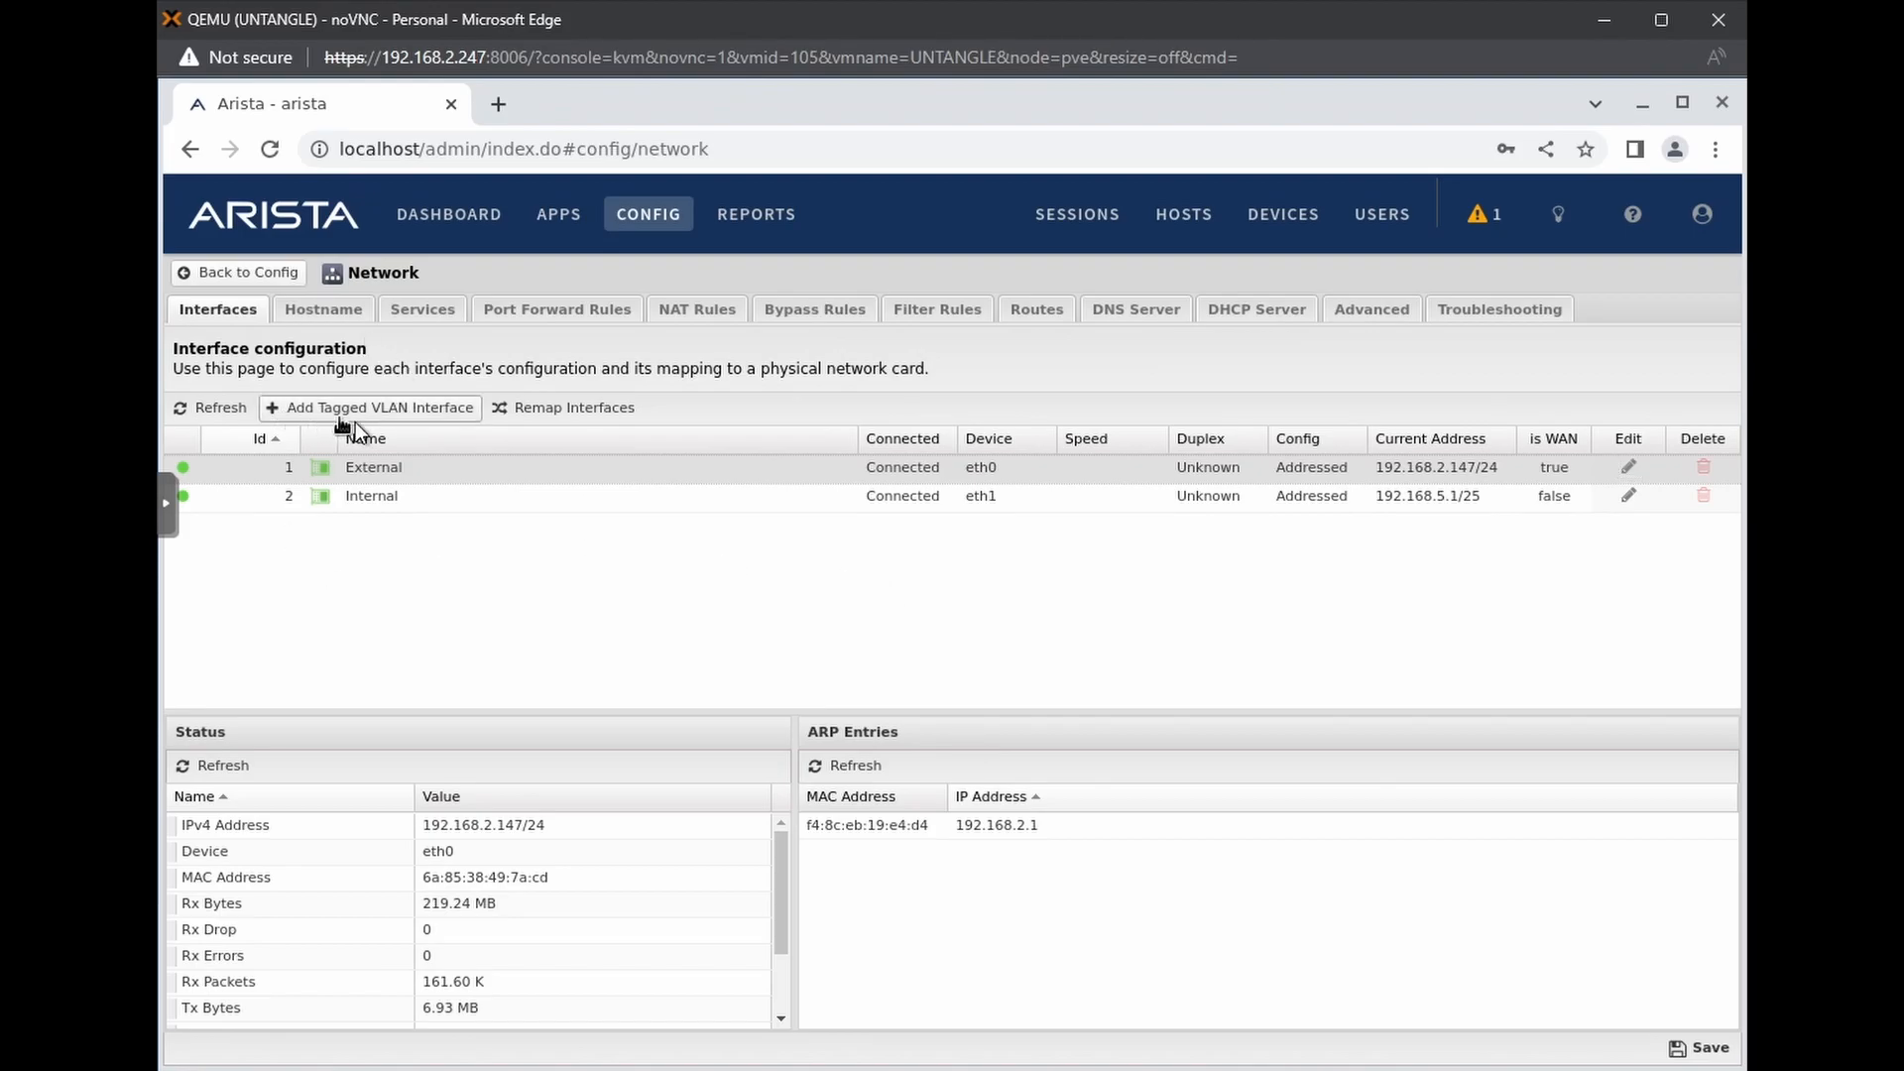
Add a tagged VLAN interface named Bell VLAN Inter on parent External with 802.1q tag 35, and mark it as a WAN interface
click(426, 417)
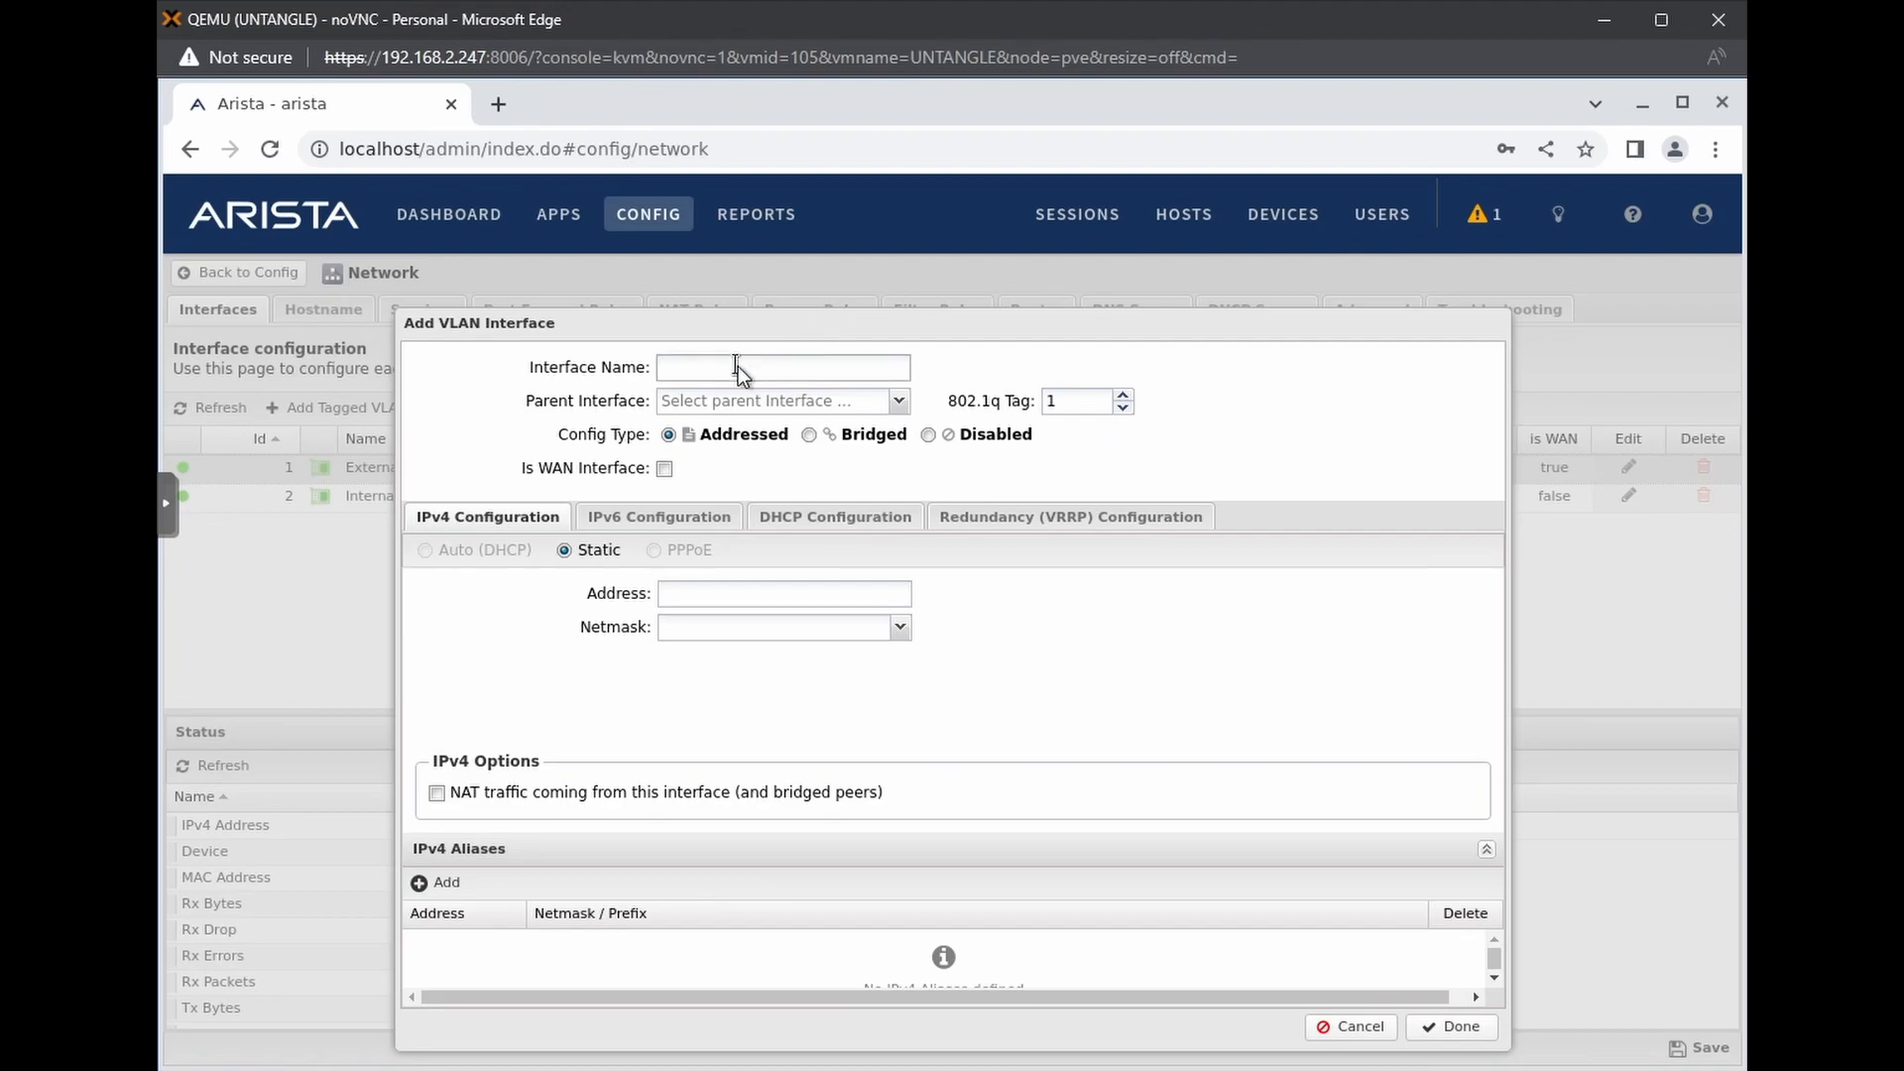
text(Bell VLAN Inter)
click(754, 399)
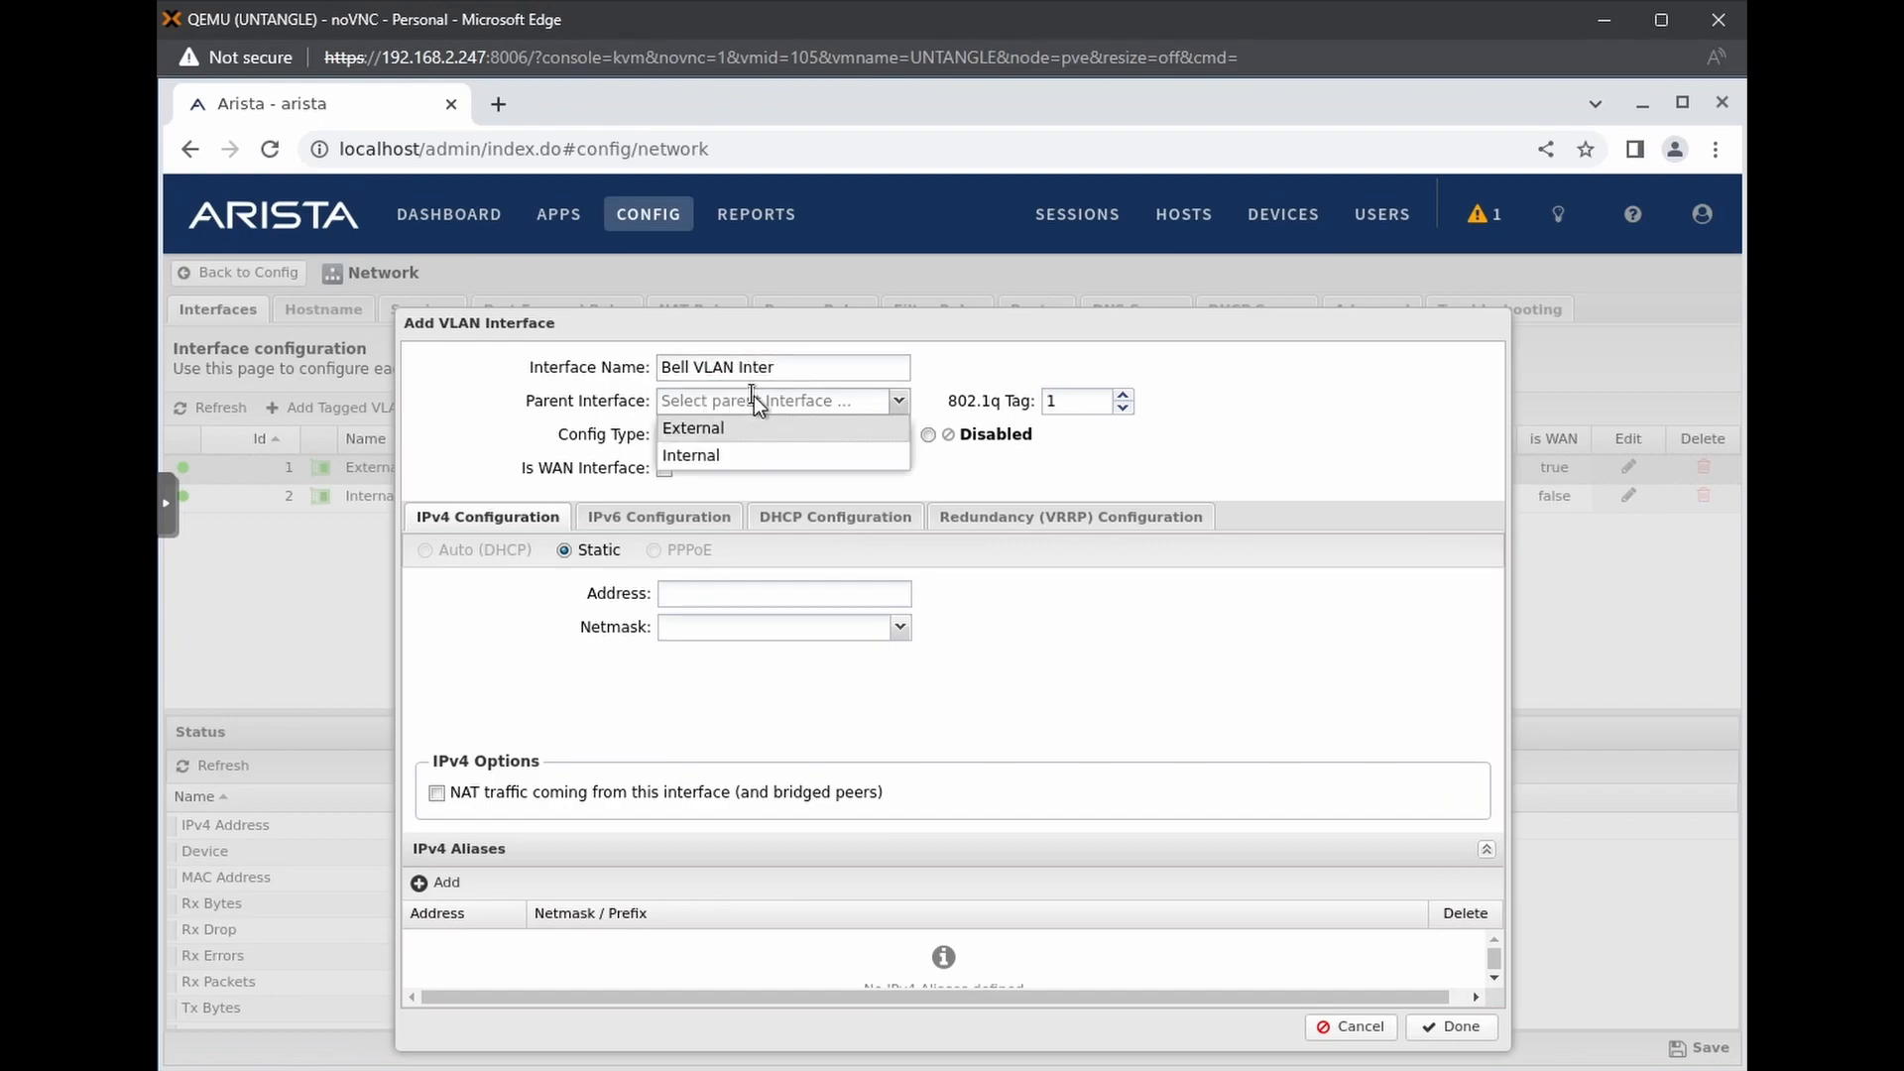
click(699, 428)
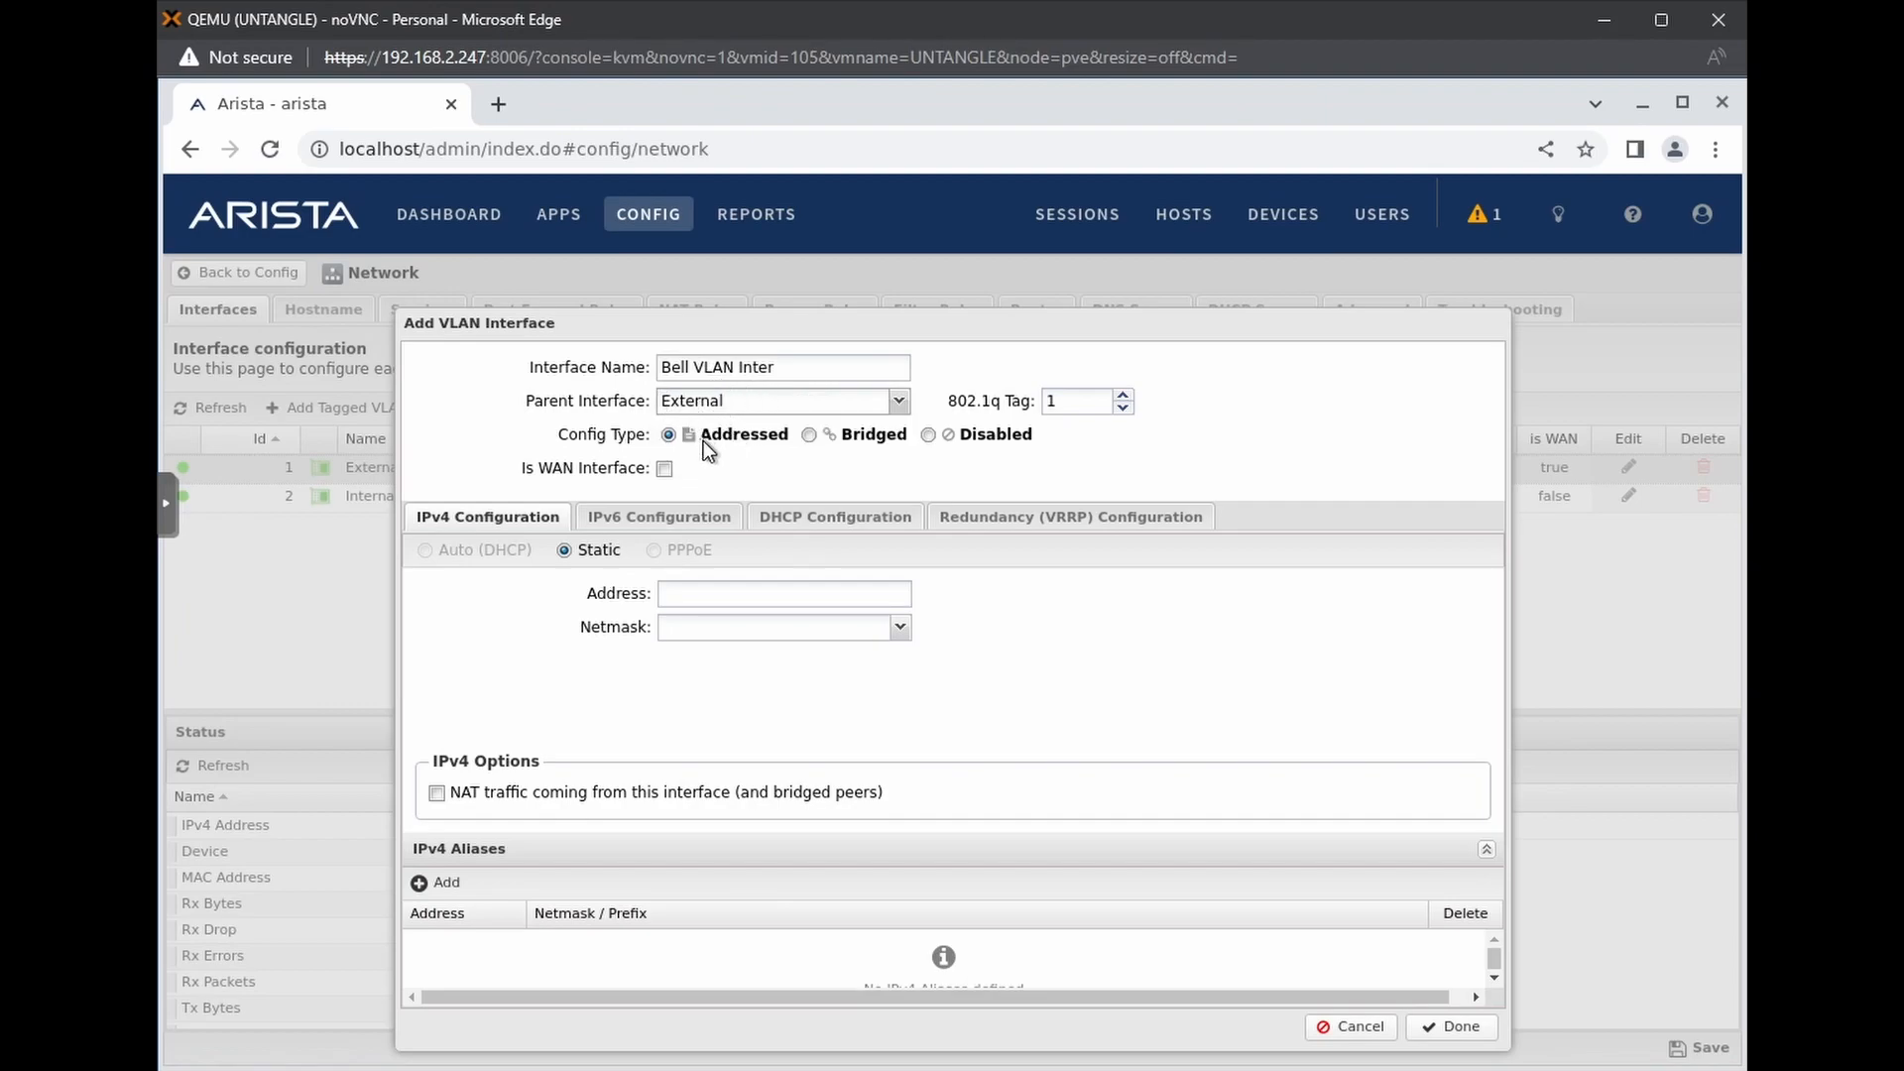
drag(1072, 401, 1007, 390)
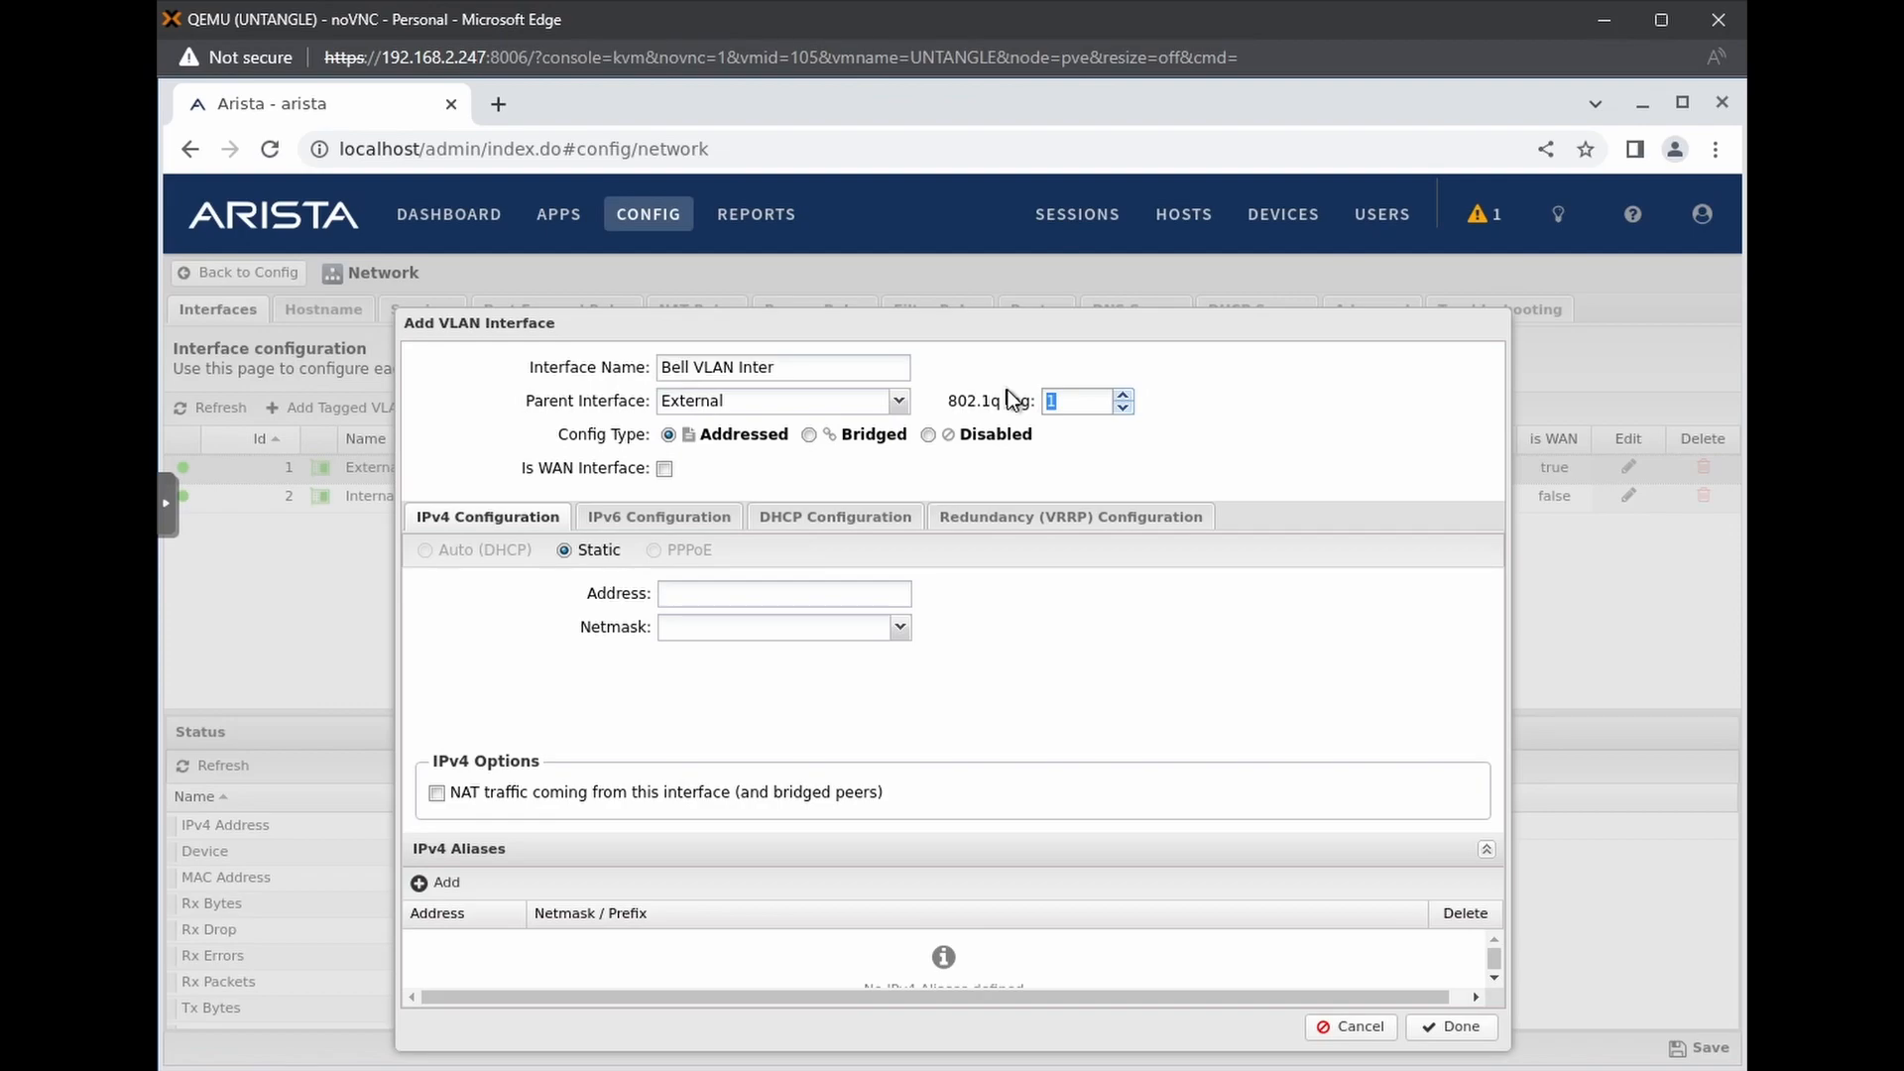
text(35)
click(665, 469)
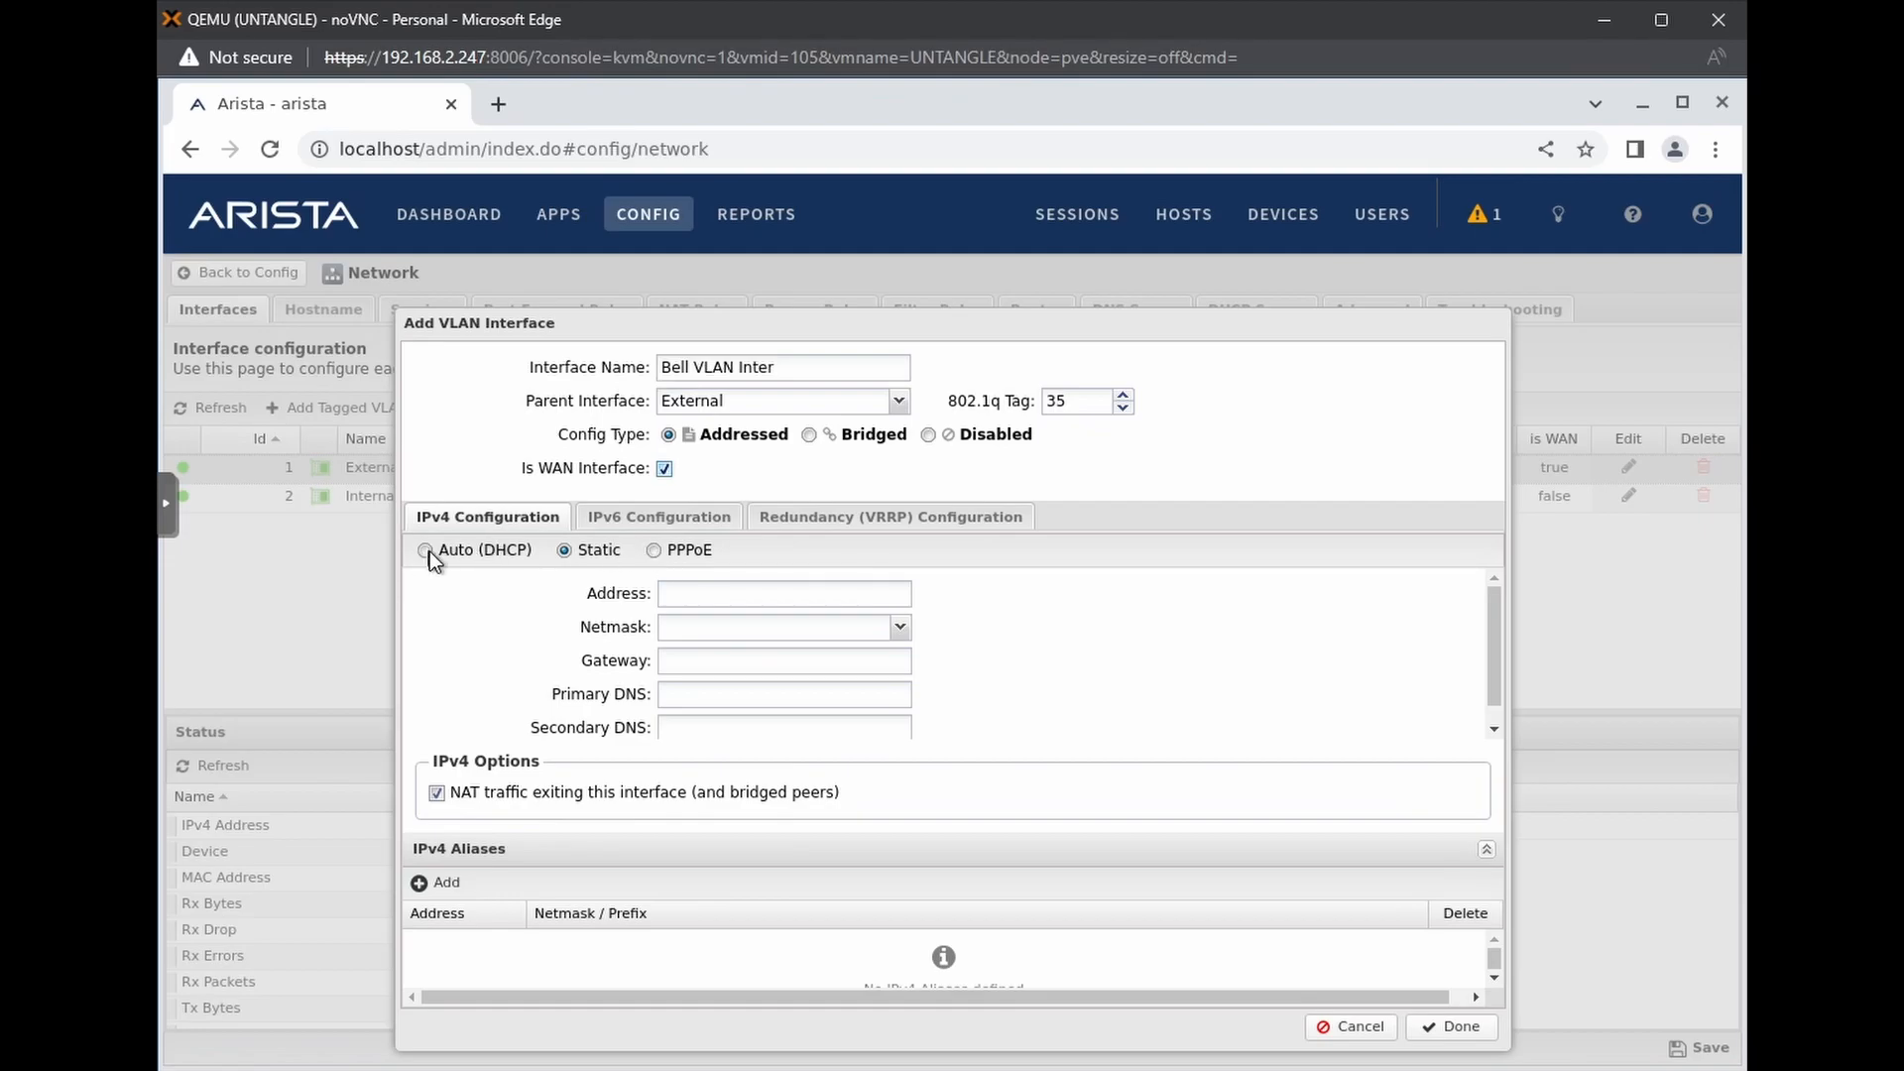
Set the VLAN interface's IPv4 configuration to PPPoE and enter the account username and password
click(656, 552)
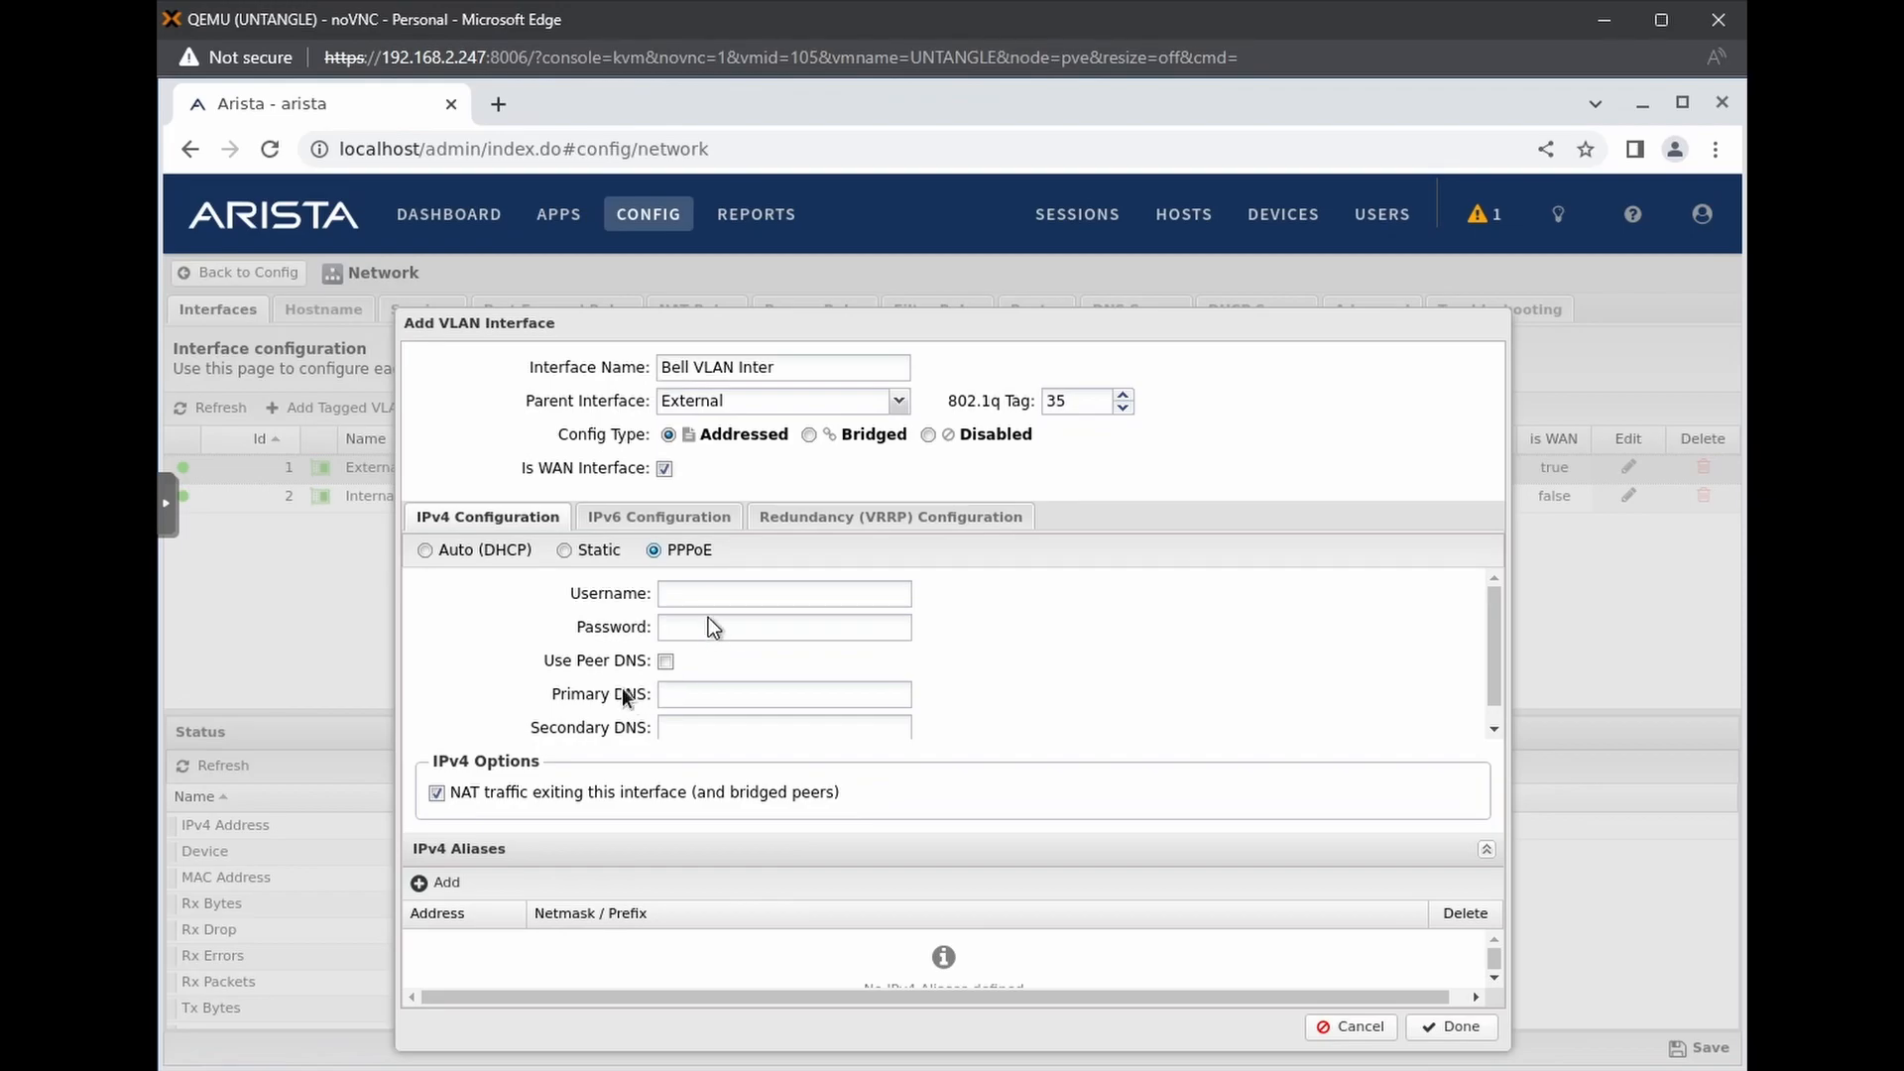
click(670, 593)
text(username)
key(Down)
key(Return)
Leave peer DNS off, set primary DNS to 1.0.0.1 and secondary DNS to 1.1.1.1, and save the new VLAN interface
key(space)
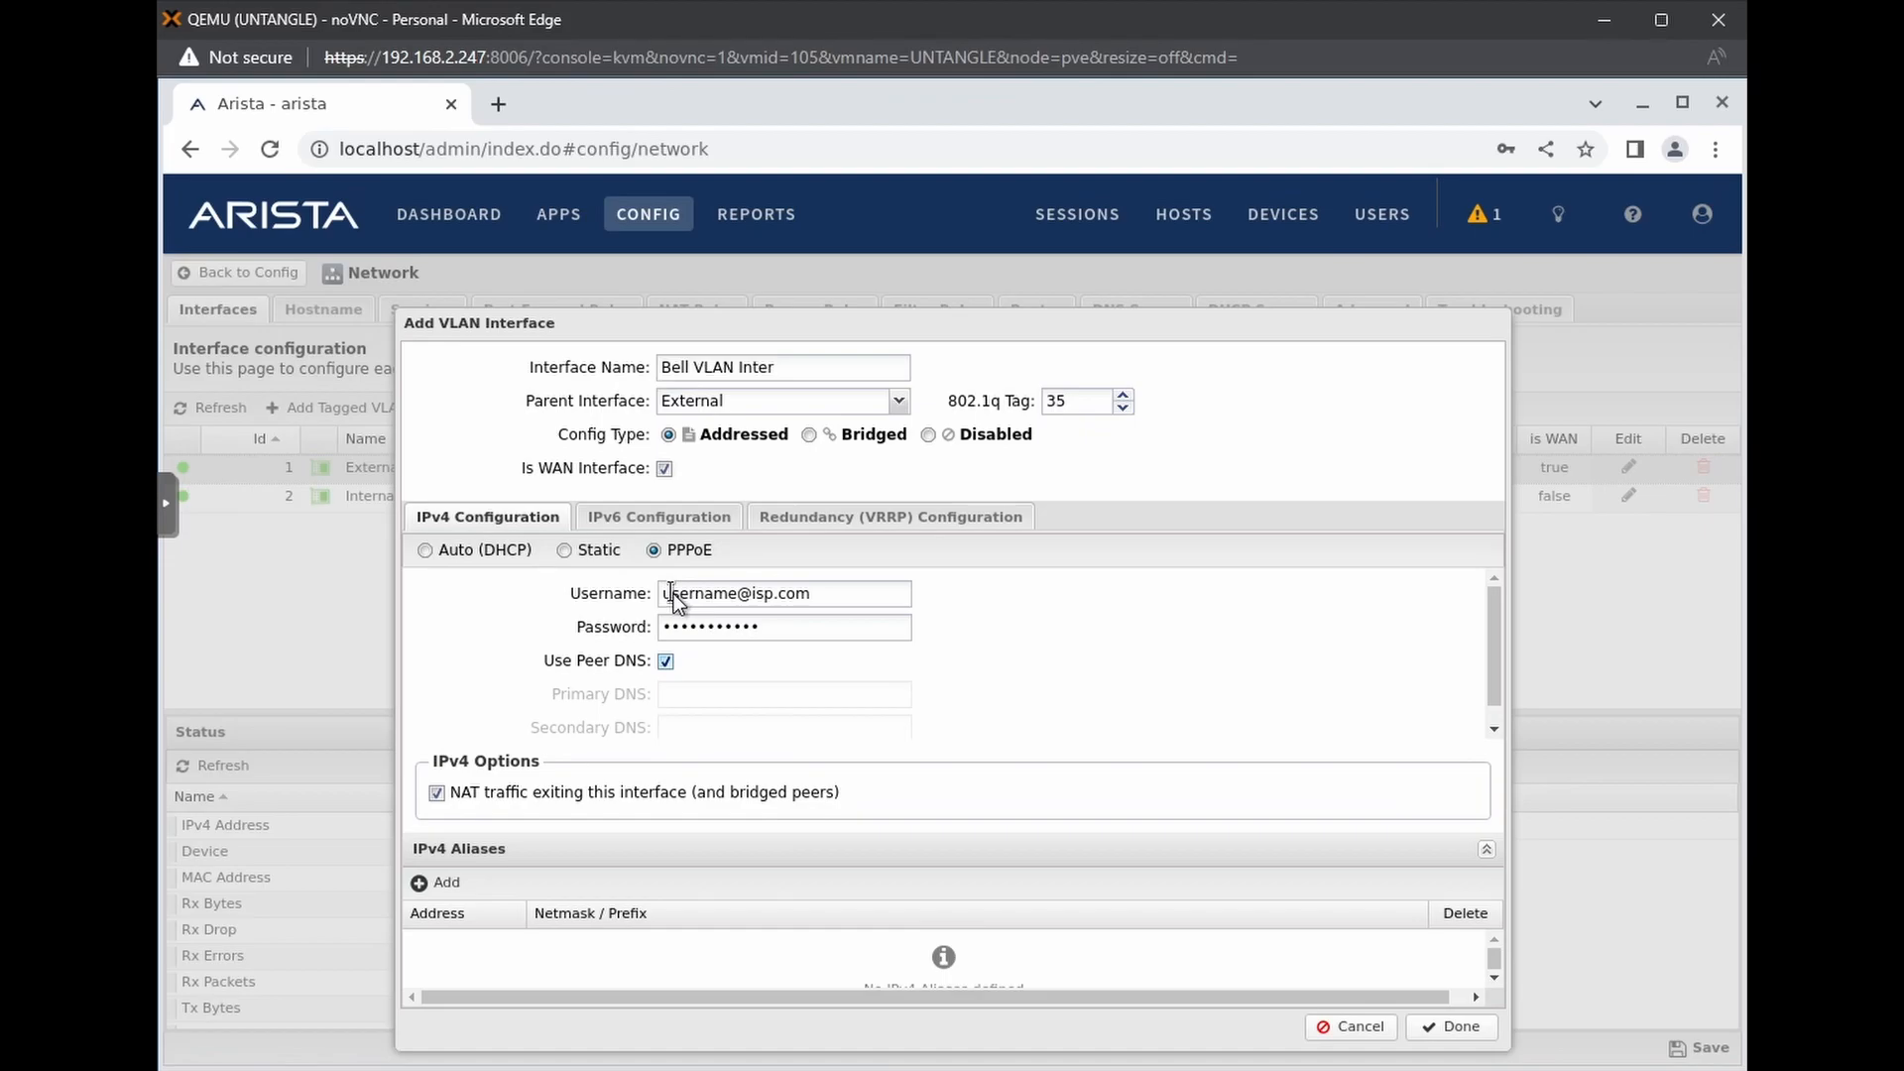
key(space)
key(Tab)
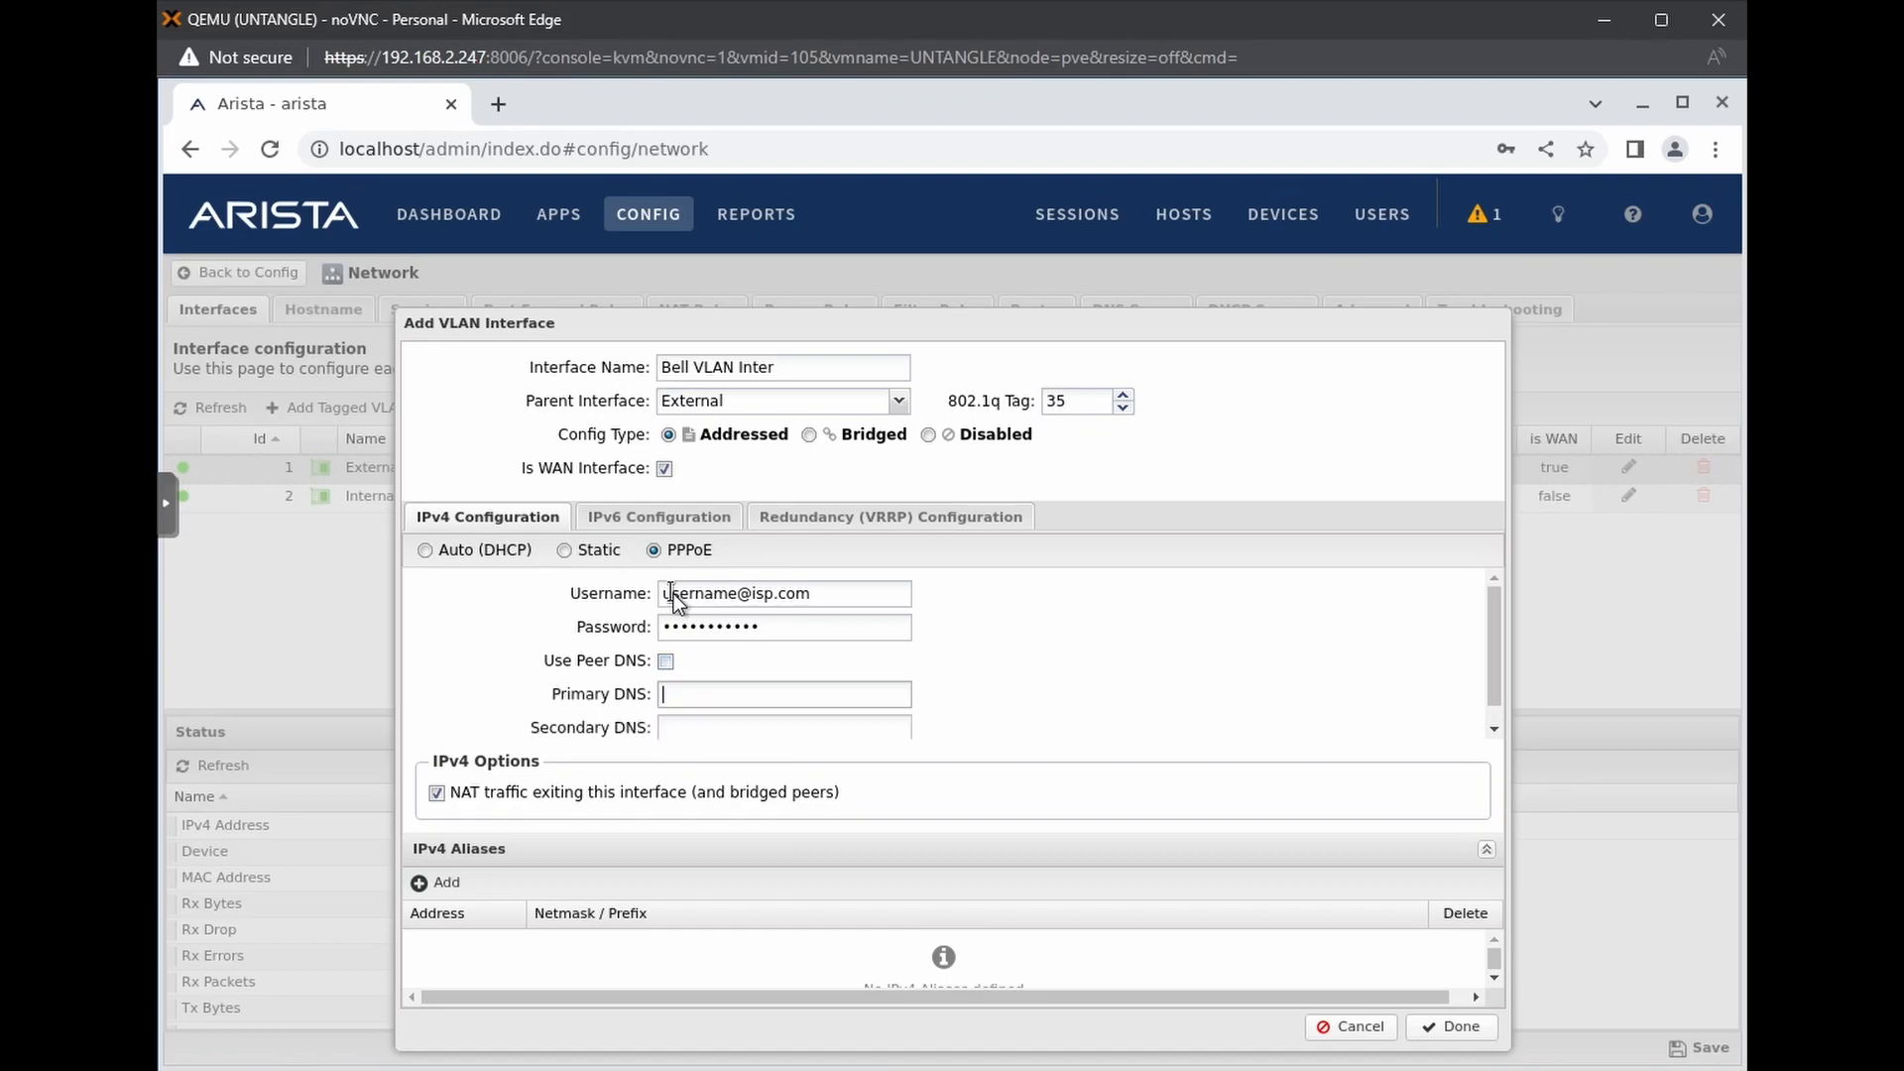
text(1.0.0)
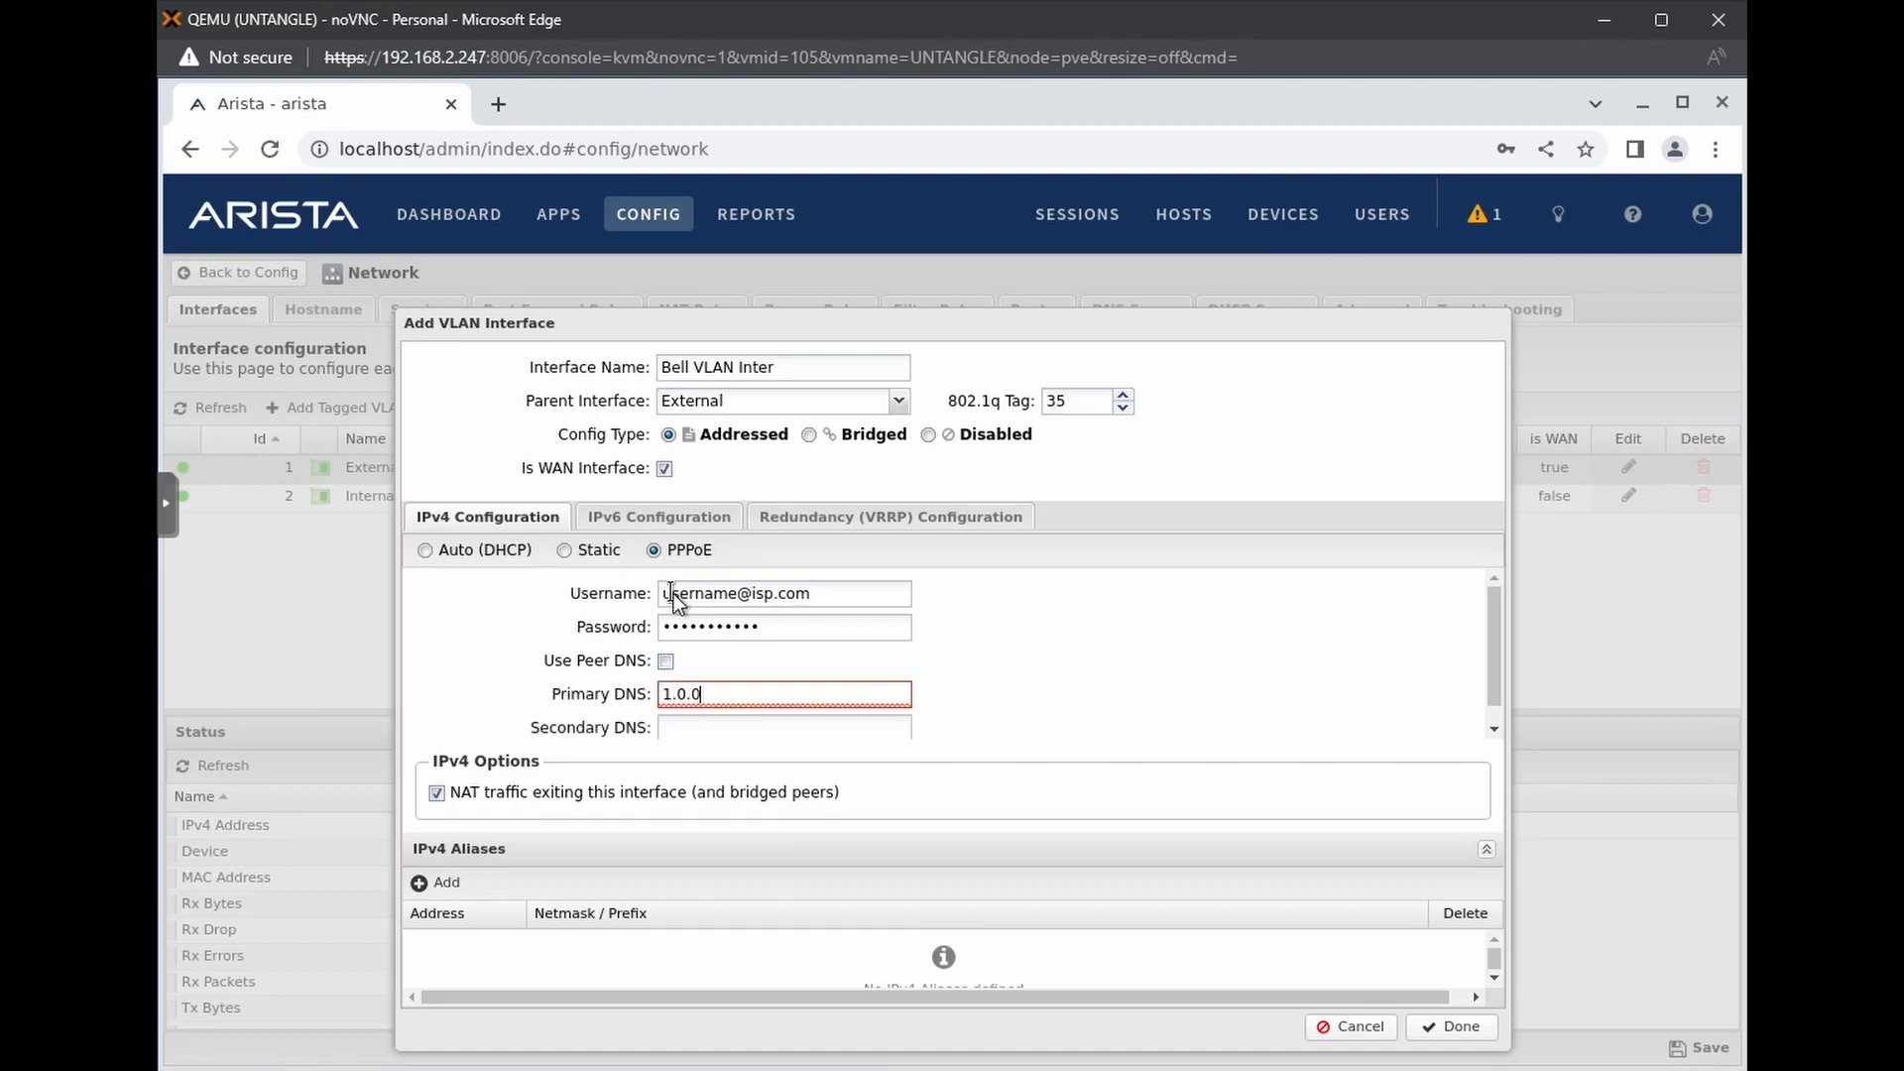
text(.1)
key(Tab)
text(1.1.1.)
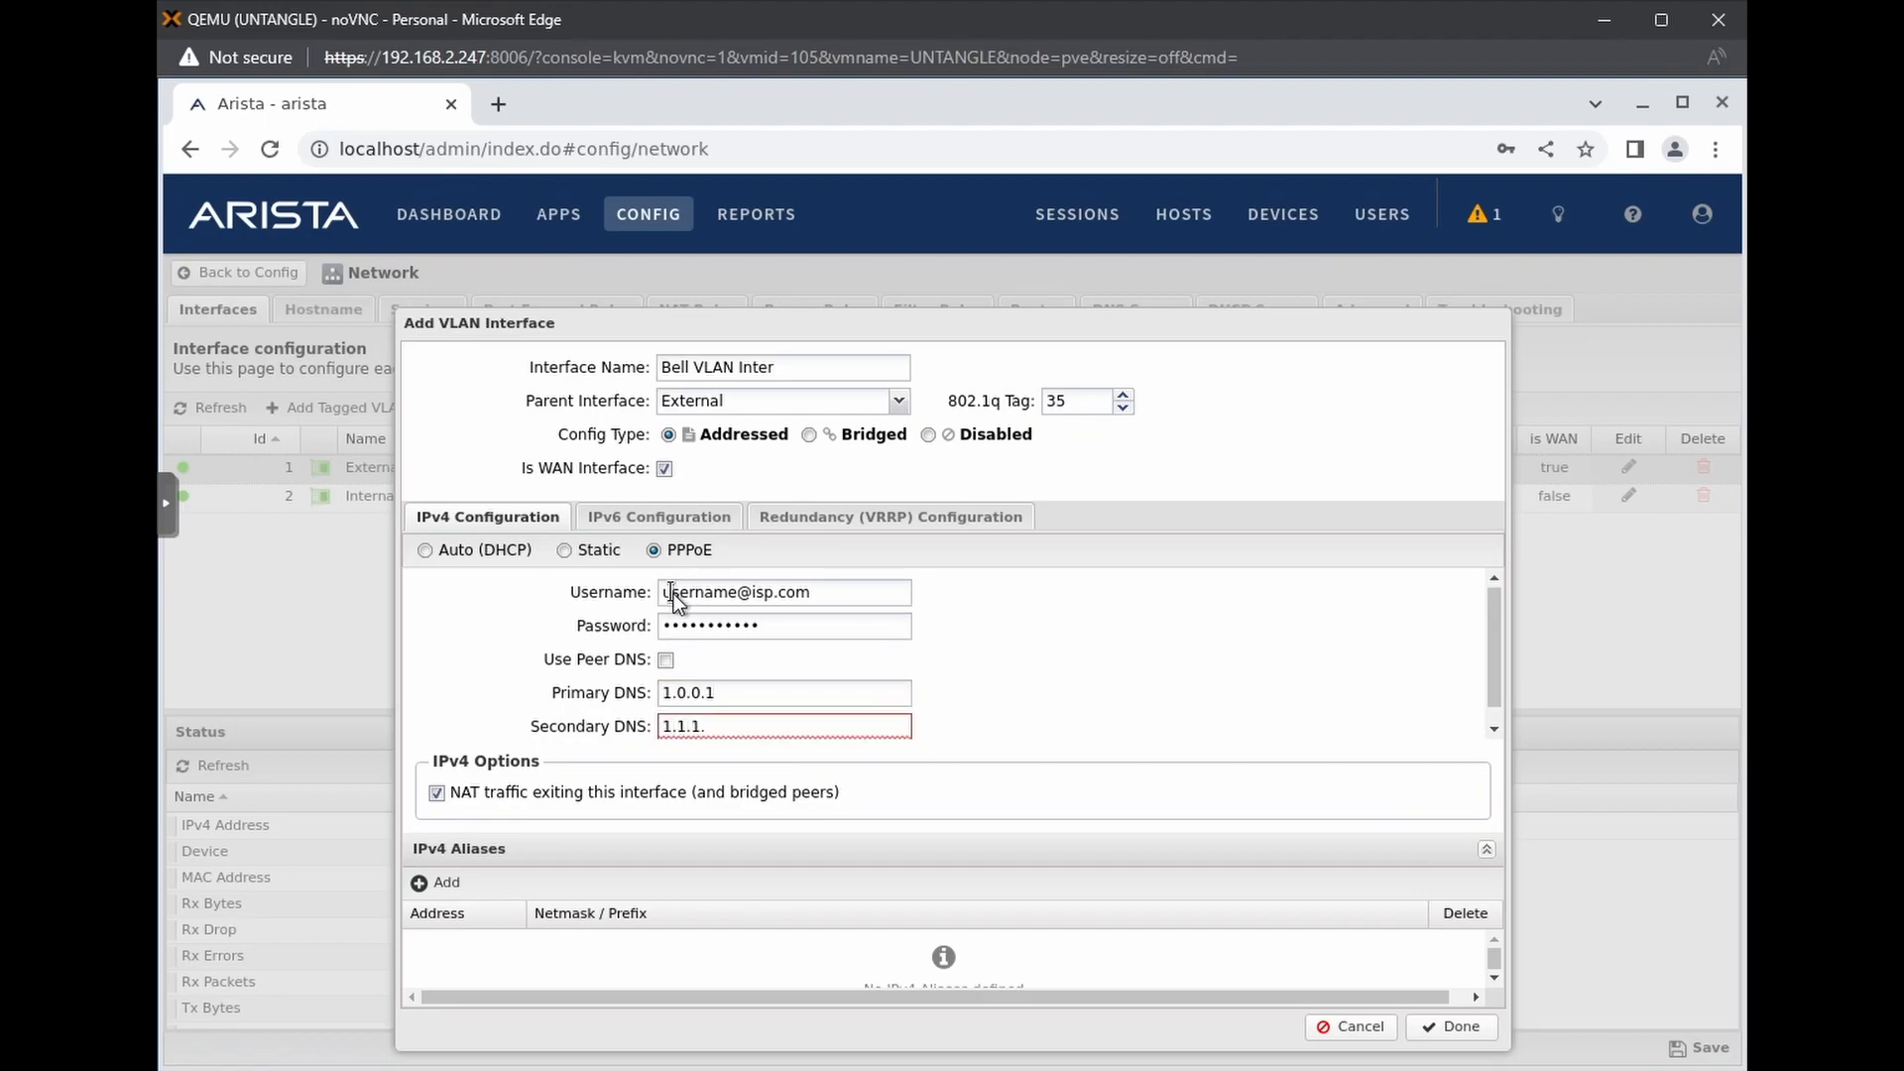
text(1)
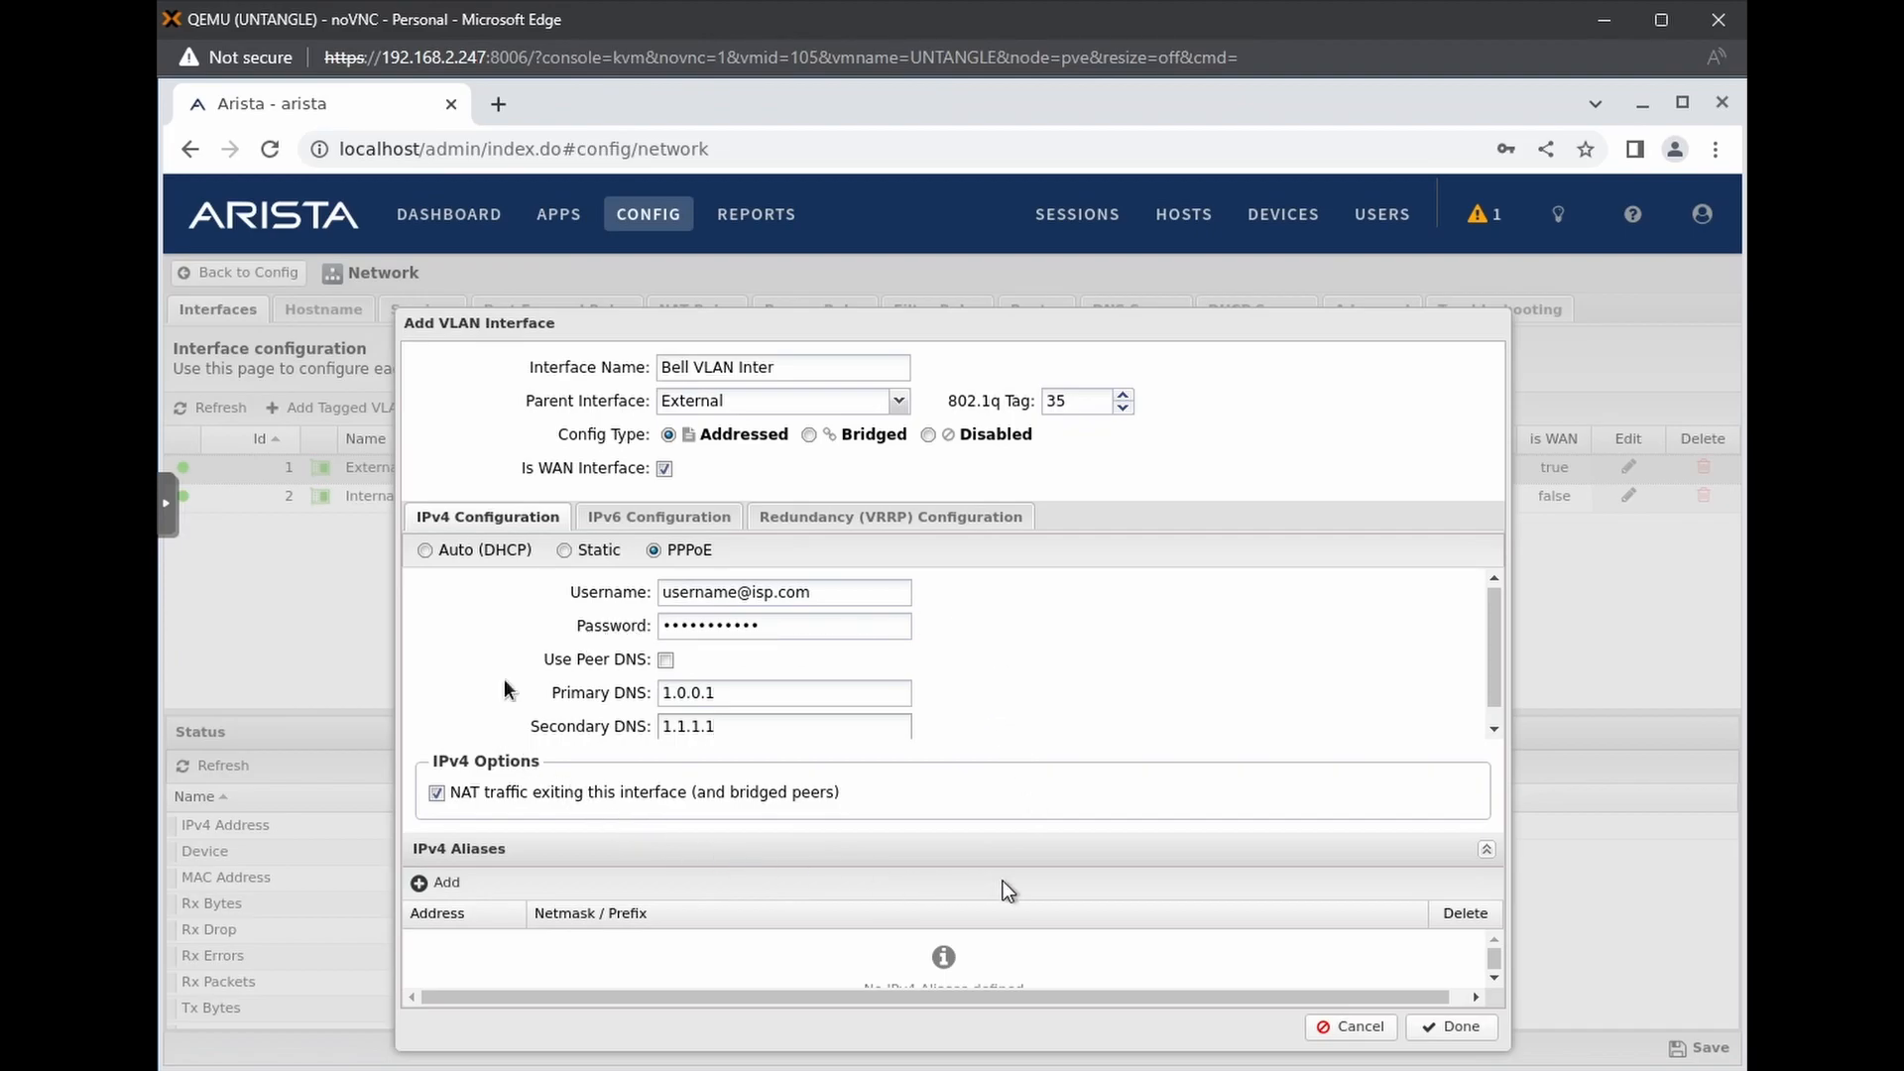
click(1454, 1029)
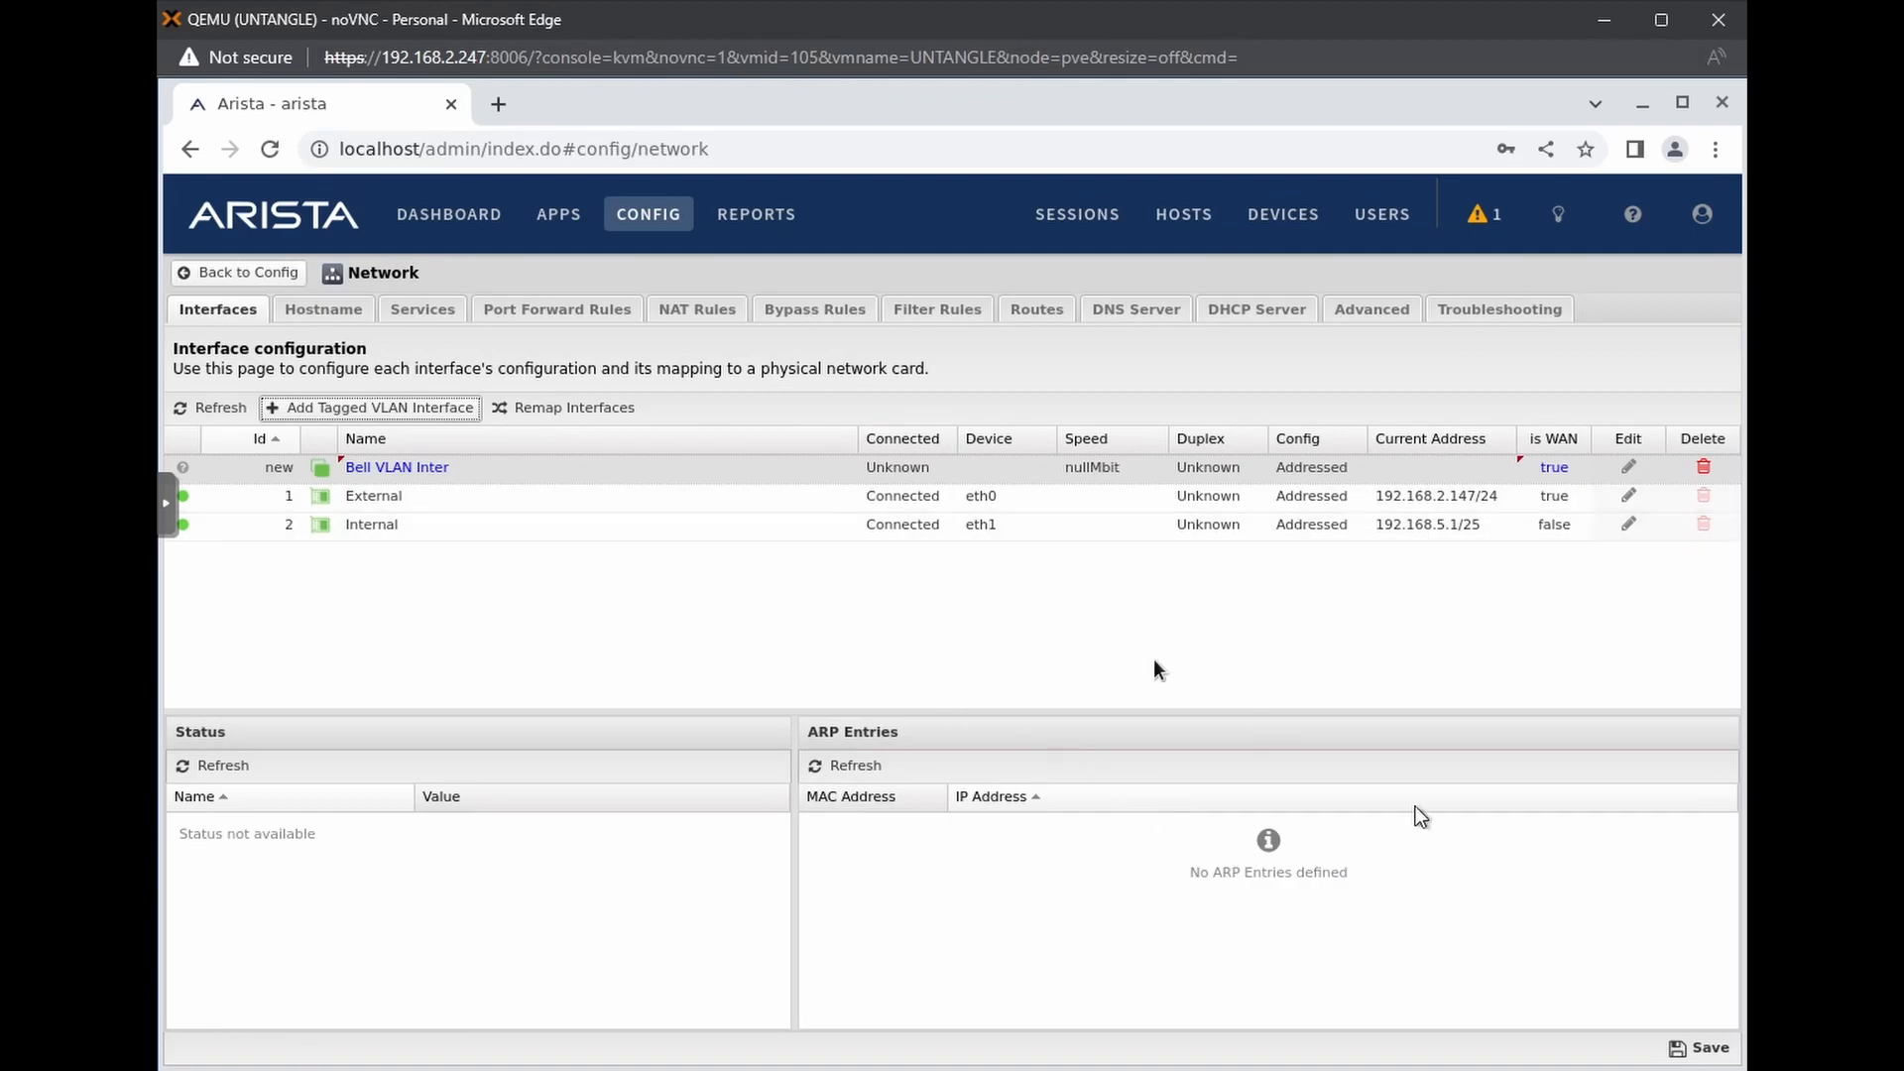
click(1711, 1051)
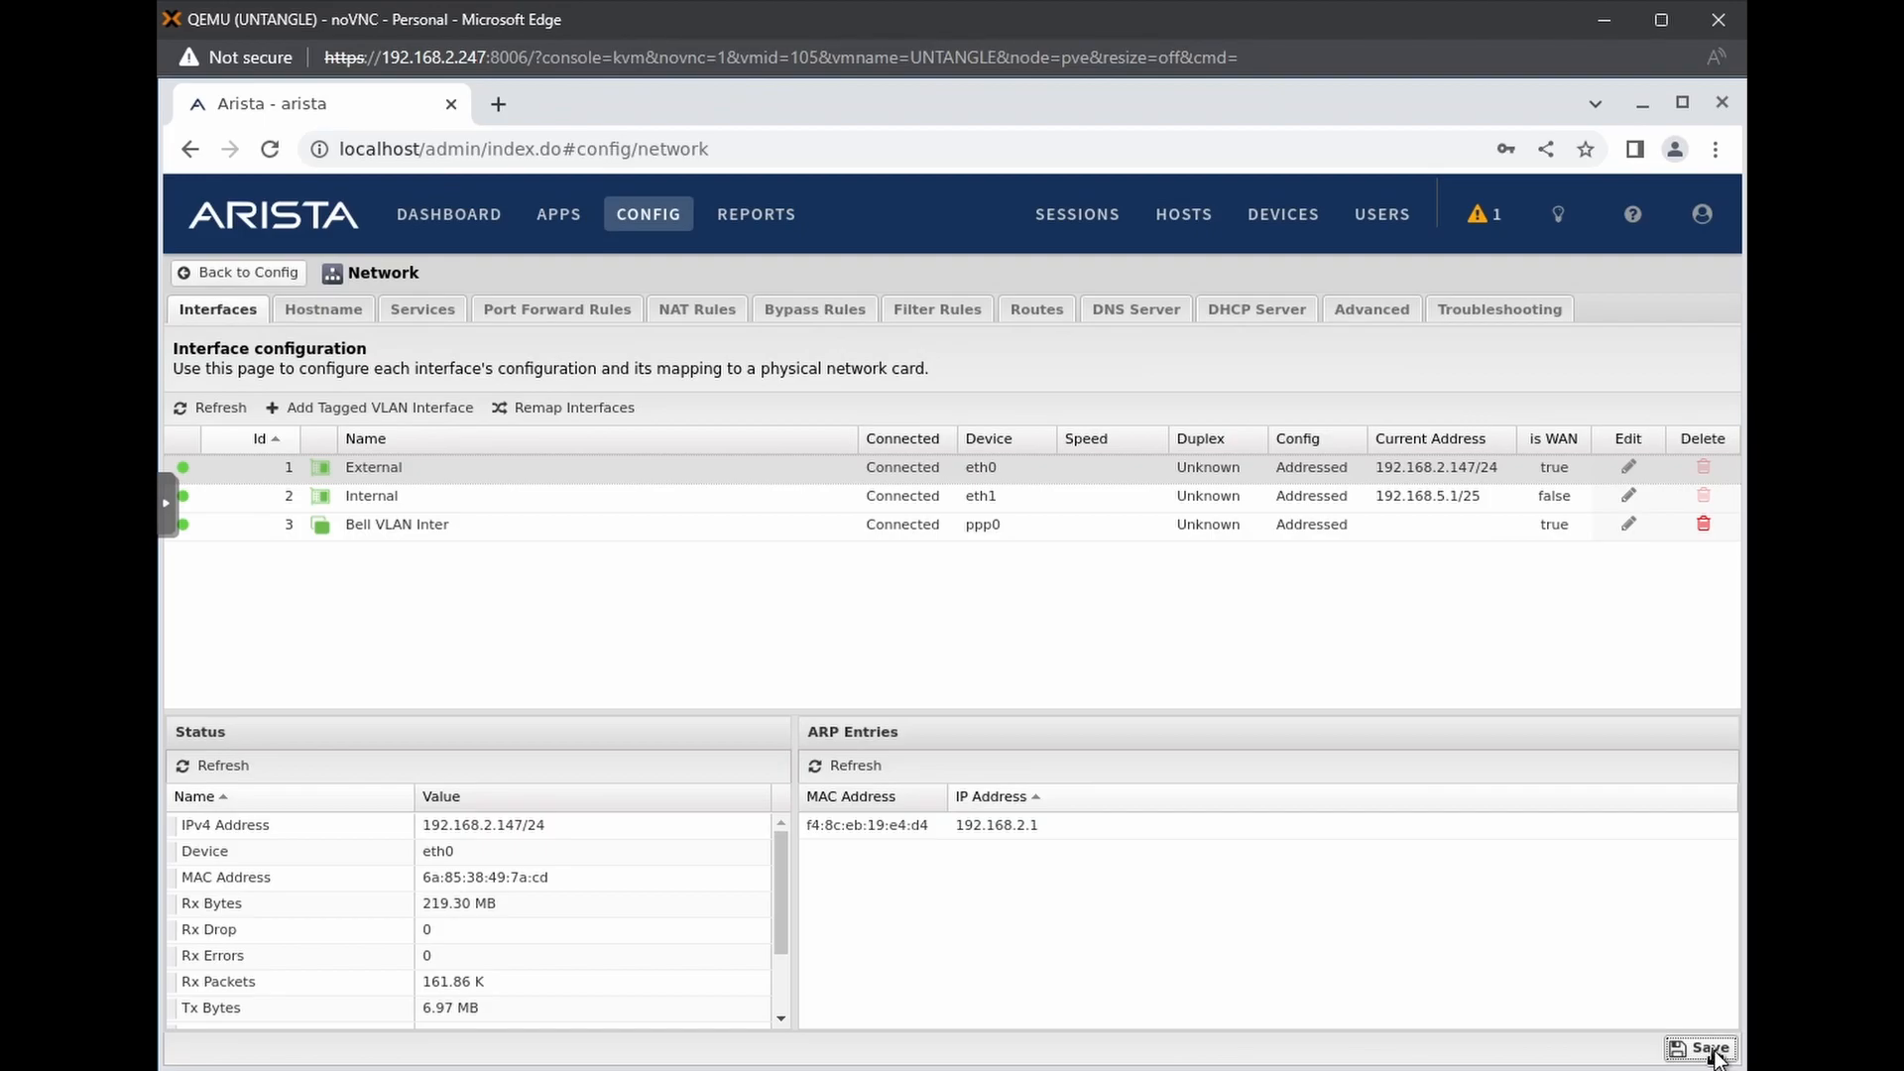
Delete the Bell VLAN Inter interface and save the network settings
click(974, 532)
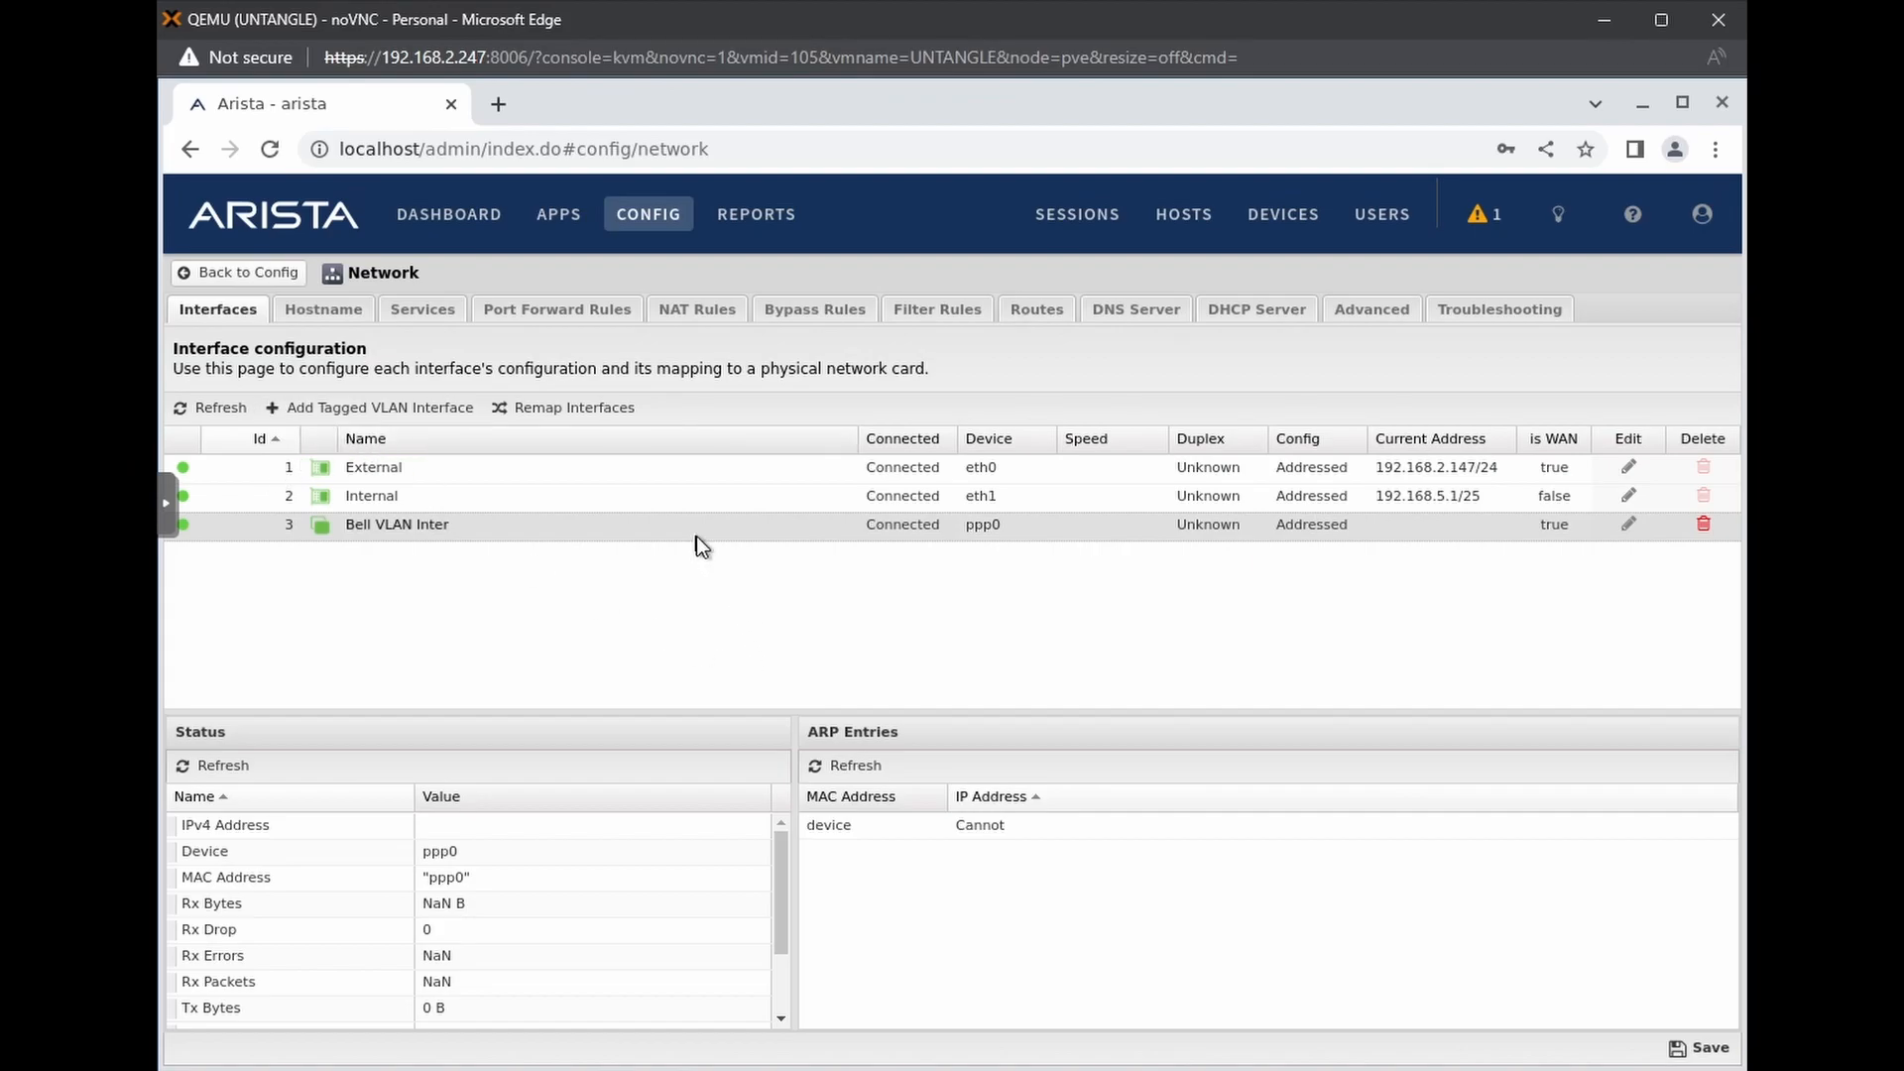
click(1702, 525)
click(905, 666)
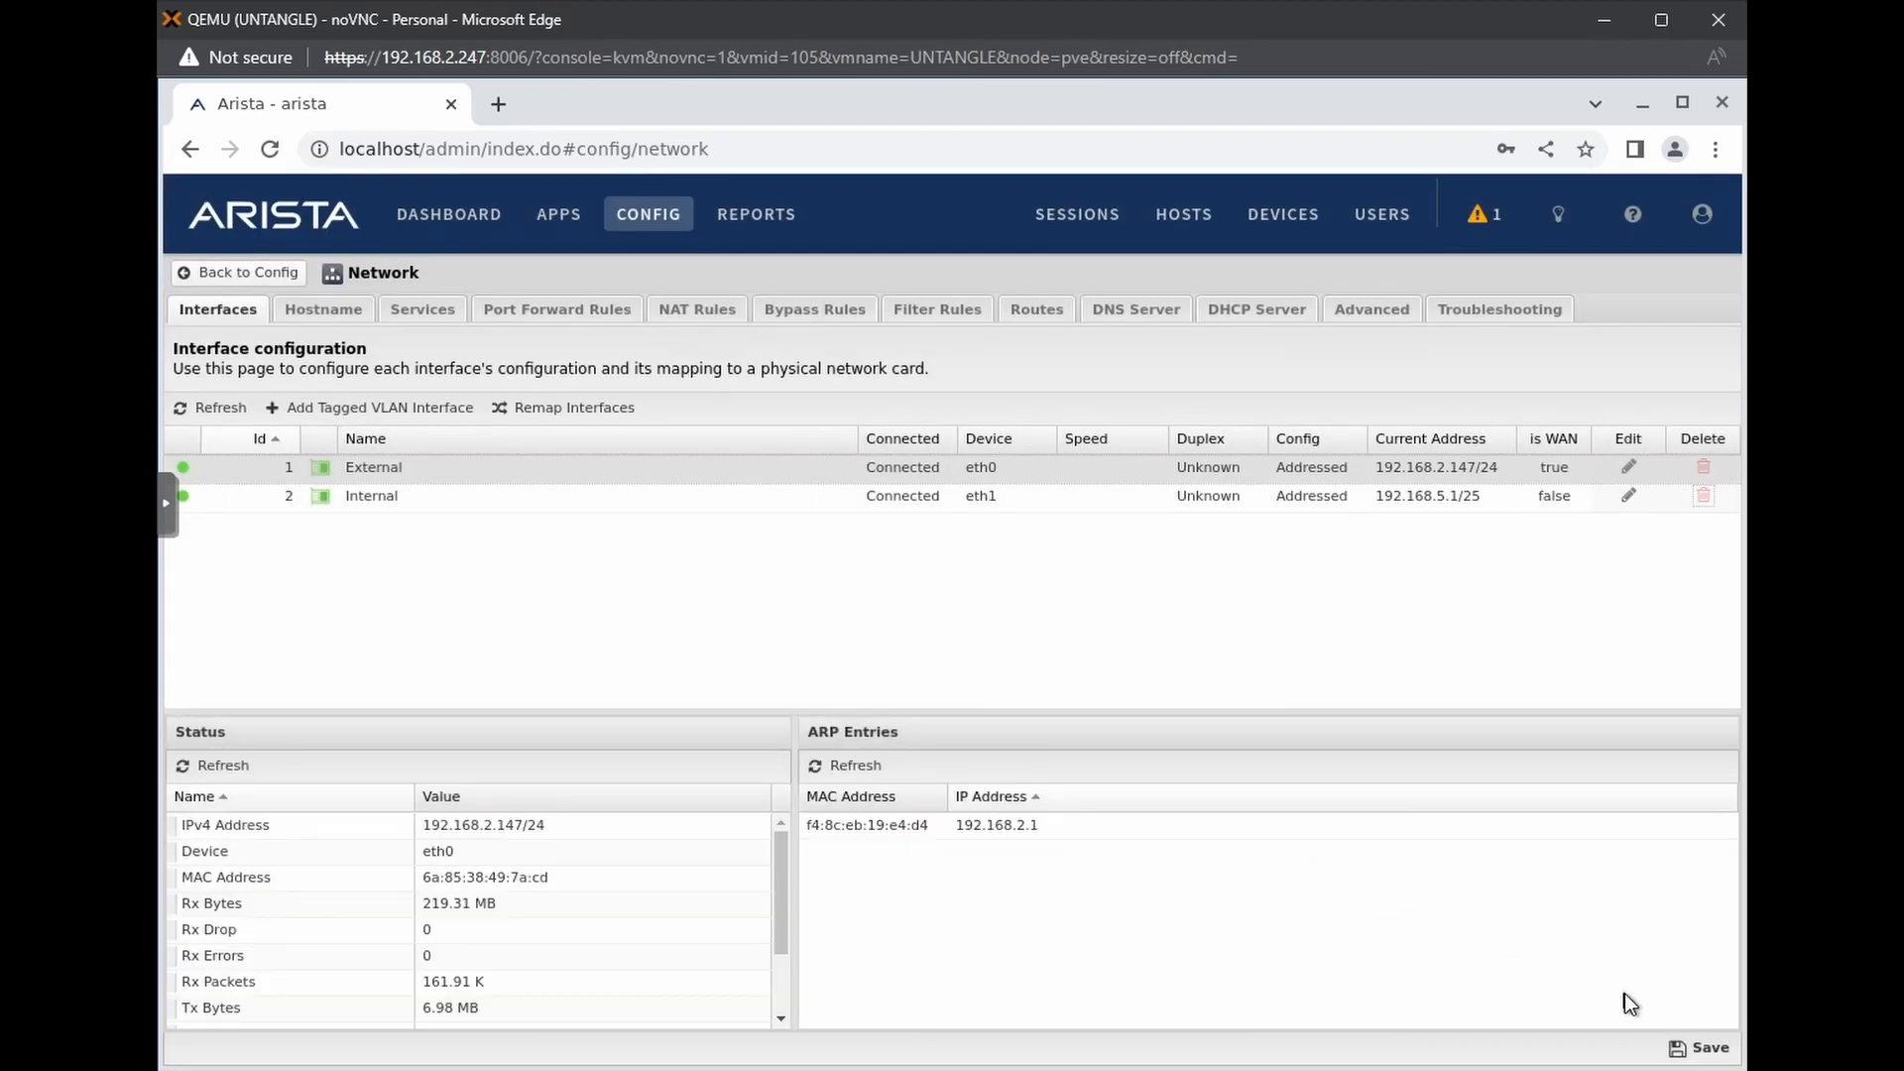
click(1678, 1050)
Open the Internal interface for editing and review its static IPv4 address
click(404, 501)
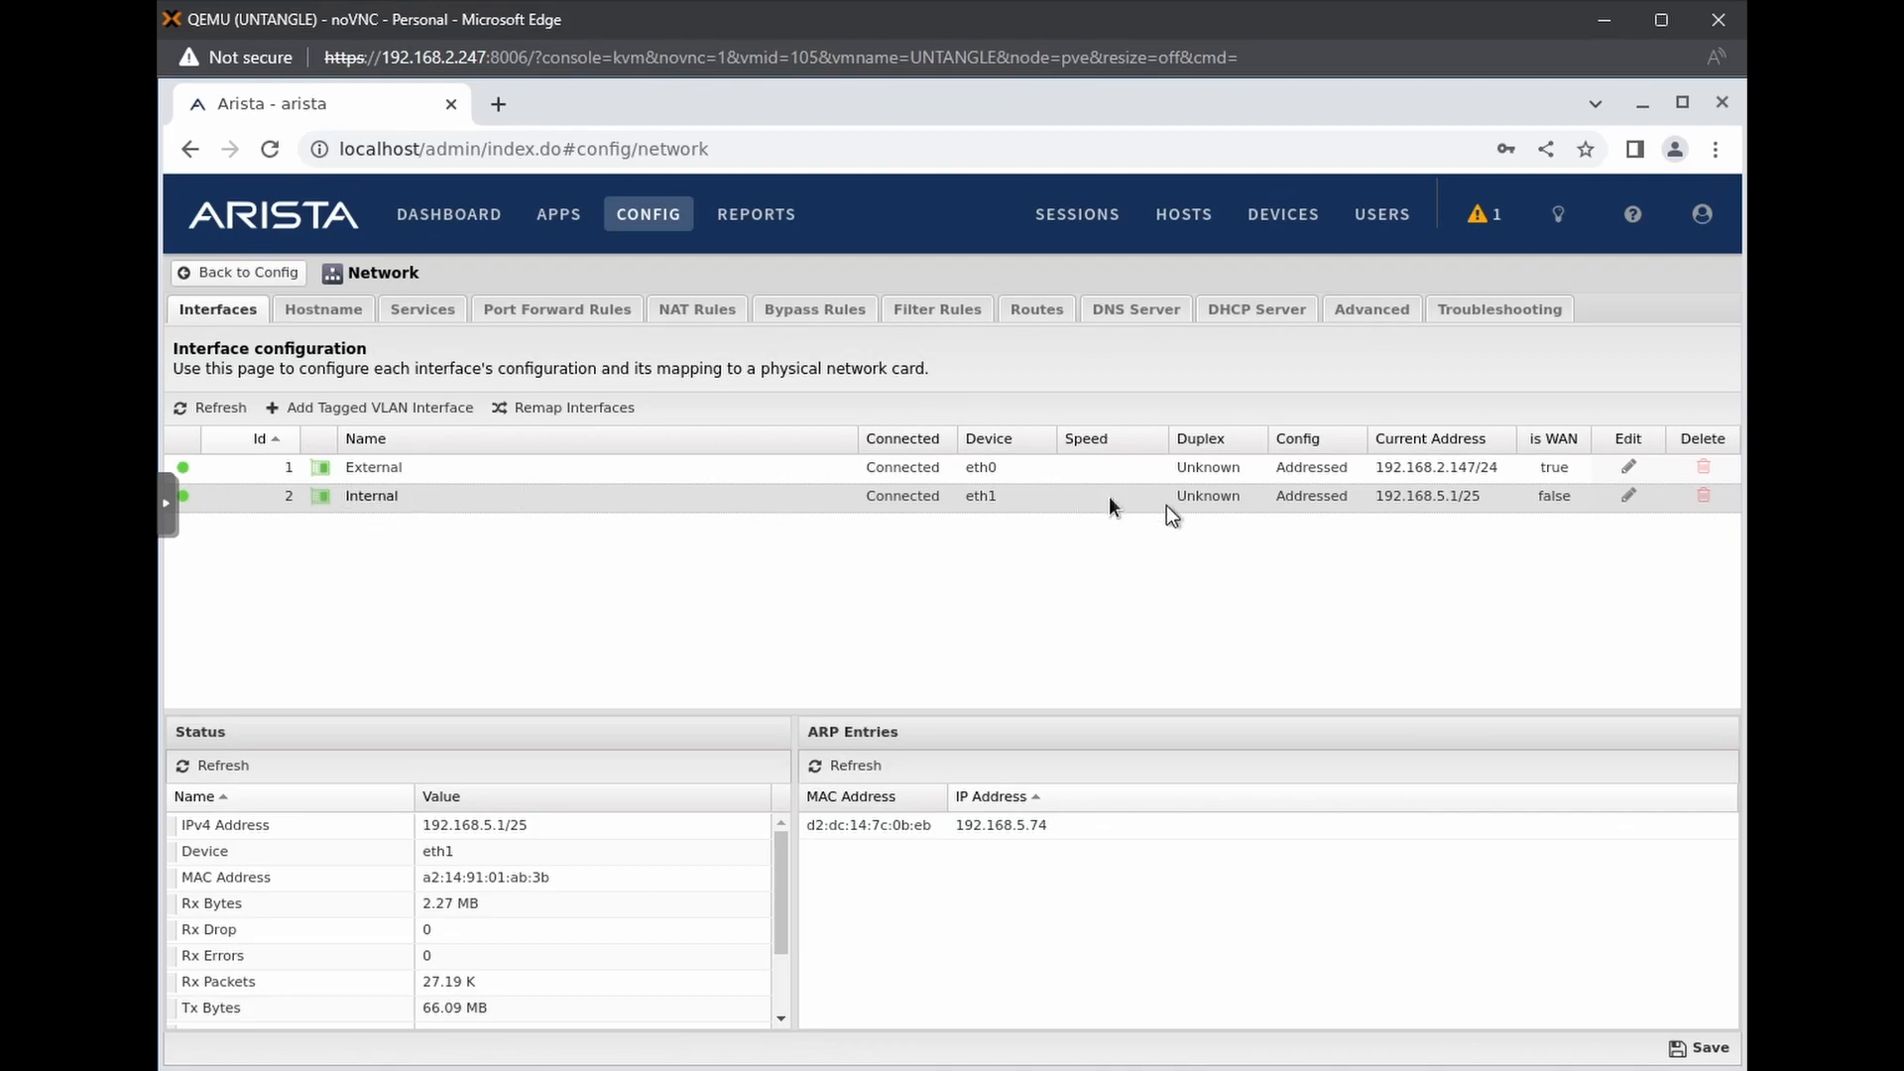
click(1628, 498)
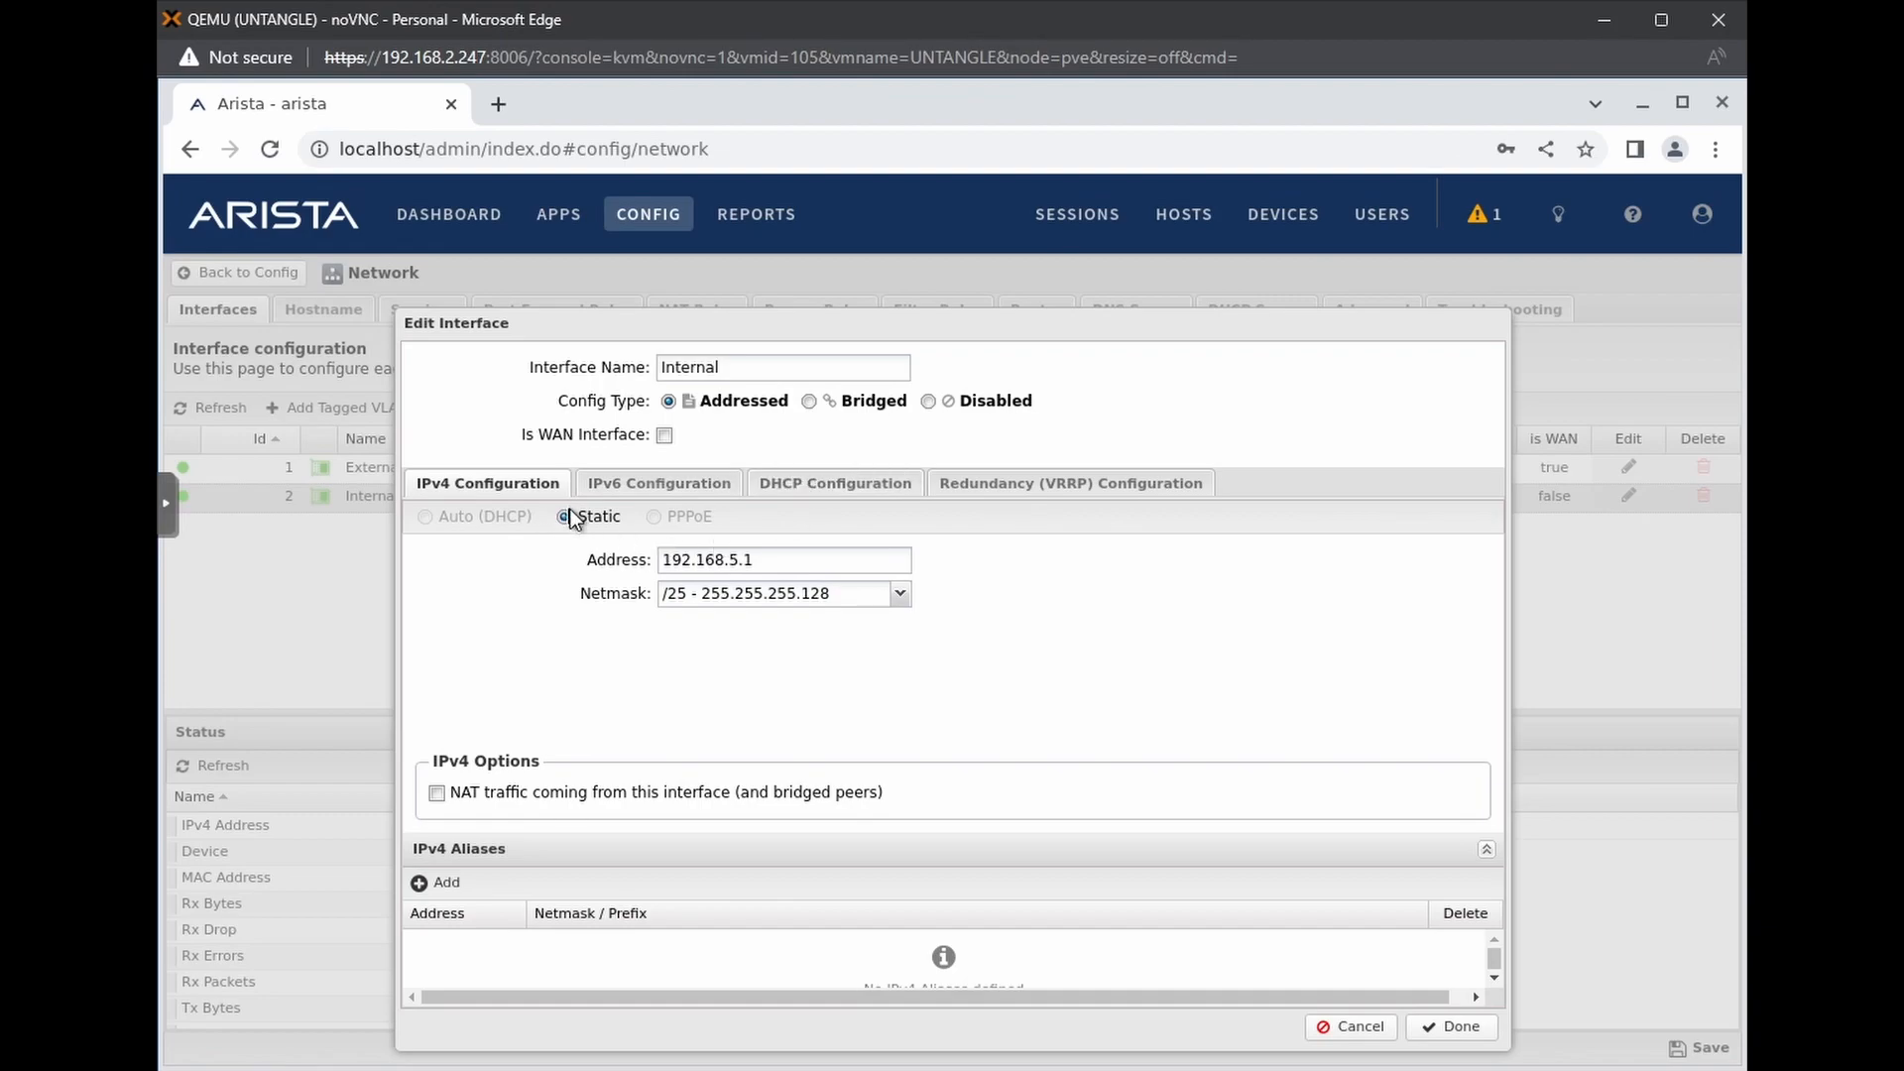
drag(793, 562, 610, 562)
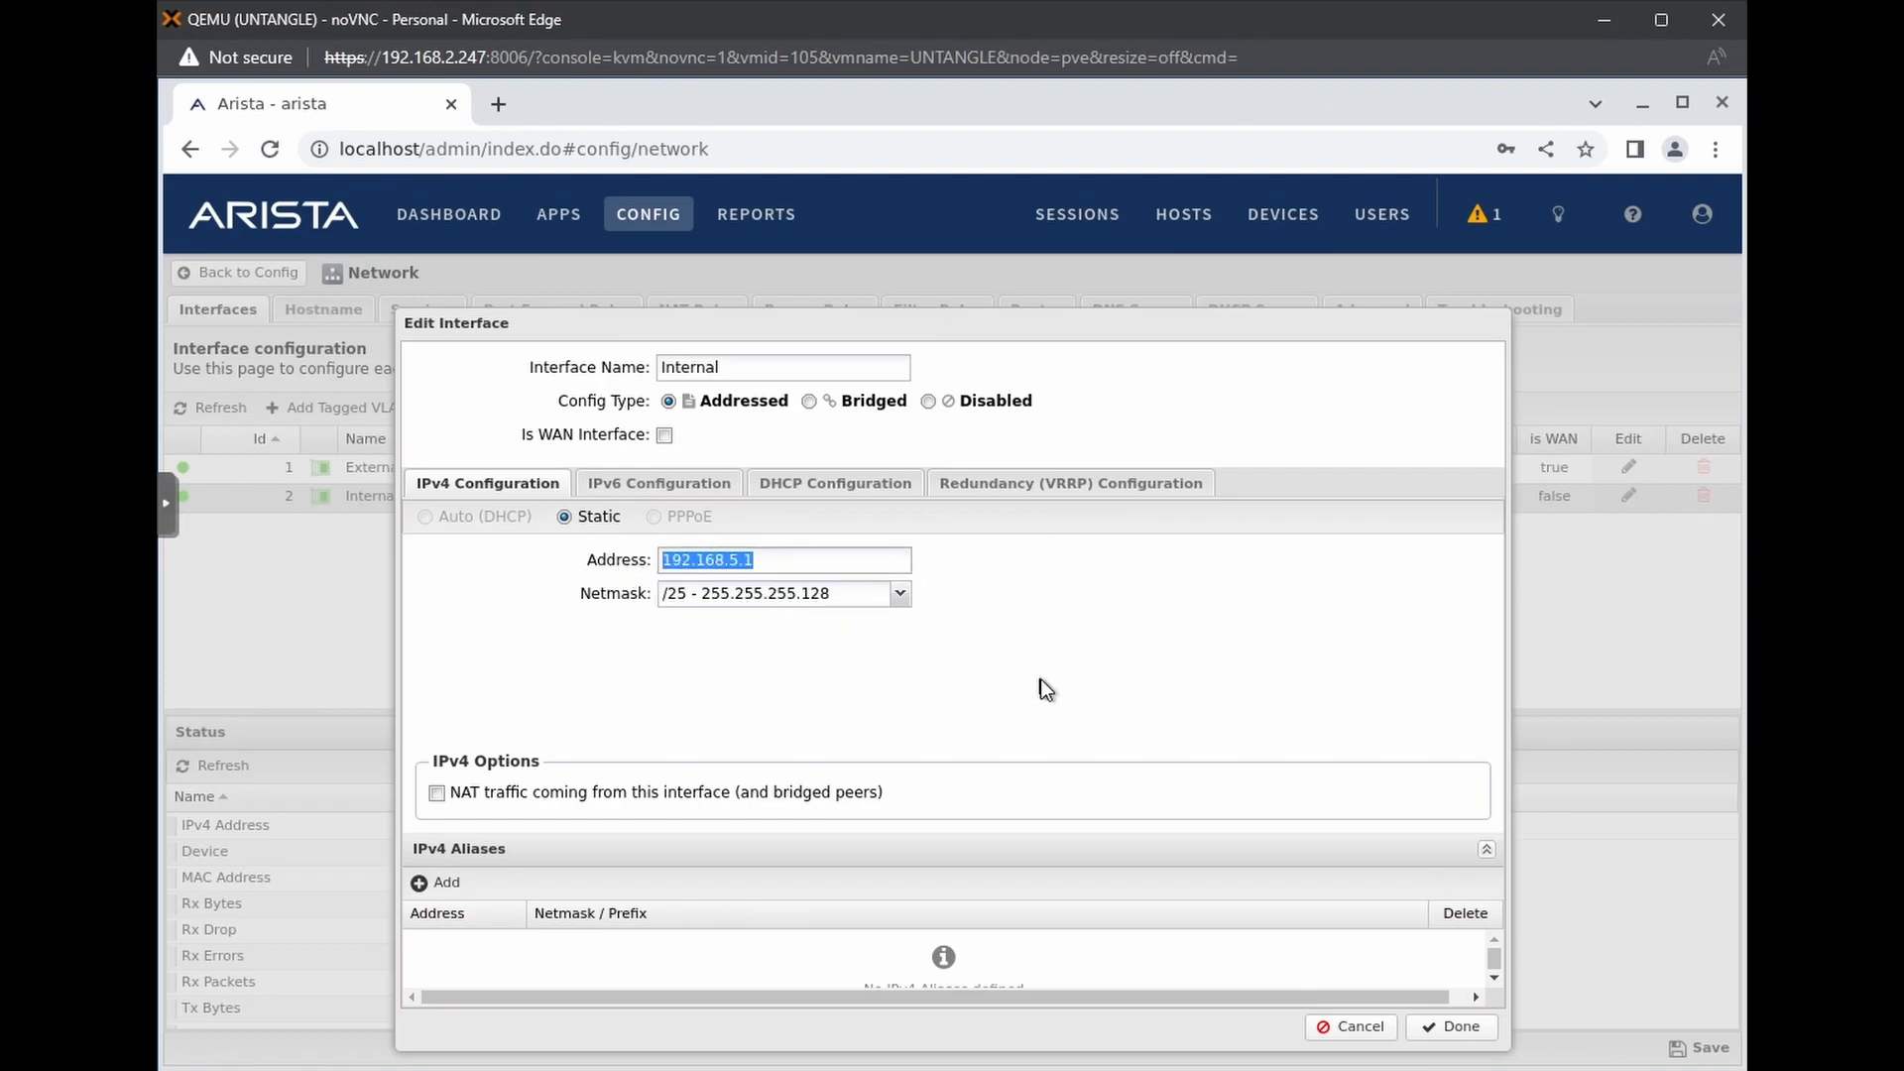
In the Internal interface's DHCP configuration, try the Relay and Disabled modes and return to Server
click(780, 492)
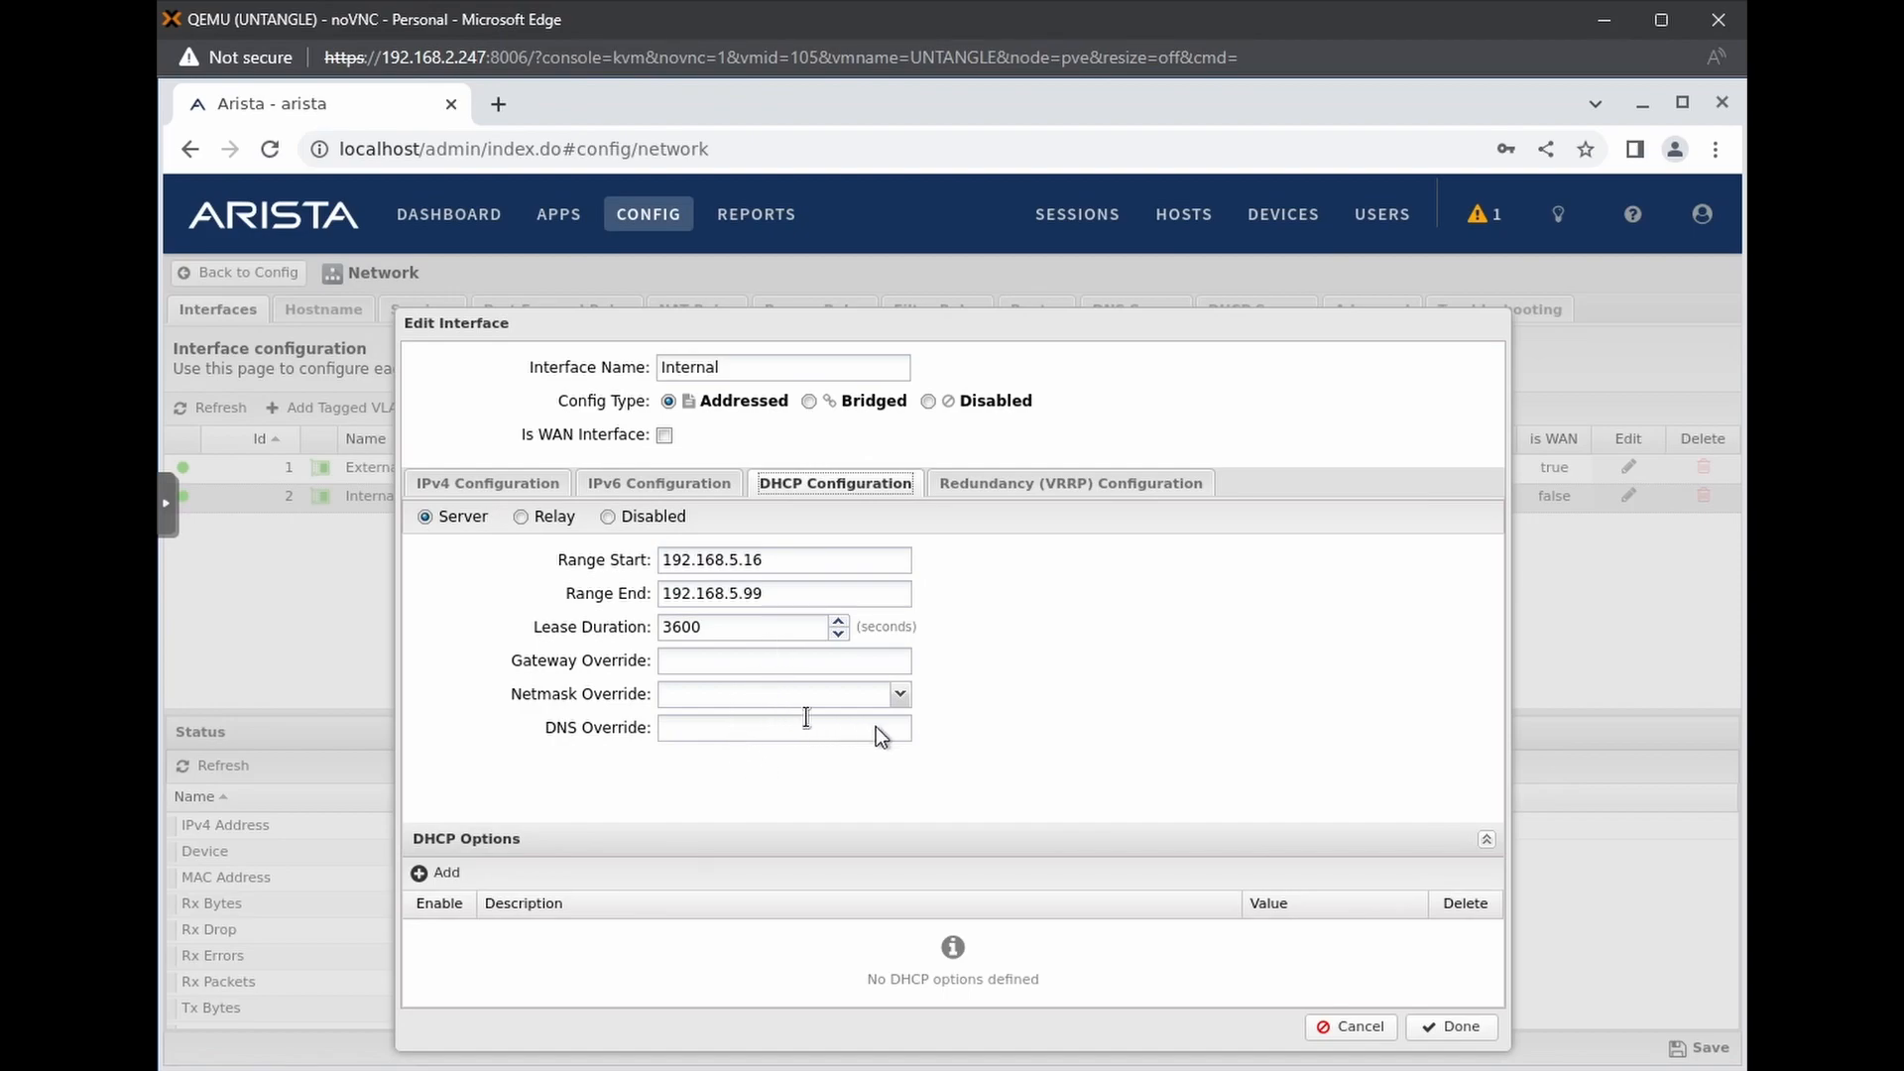
click(519, 519)
click(700, 561)
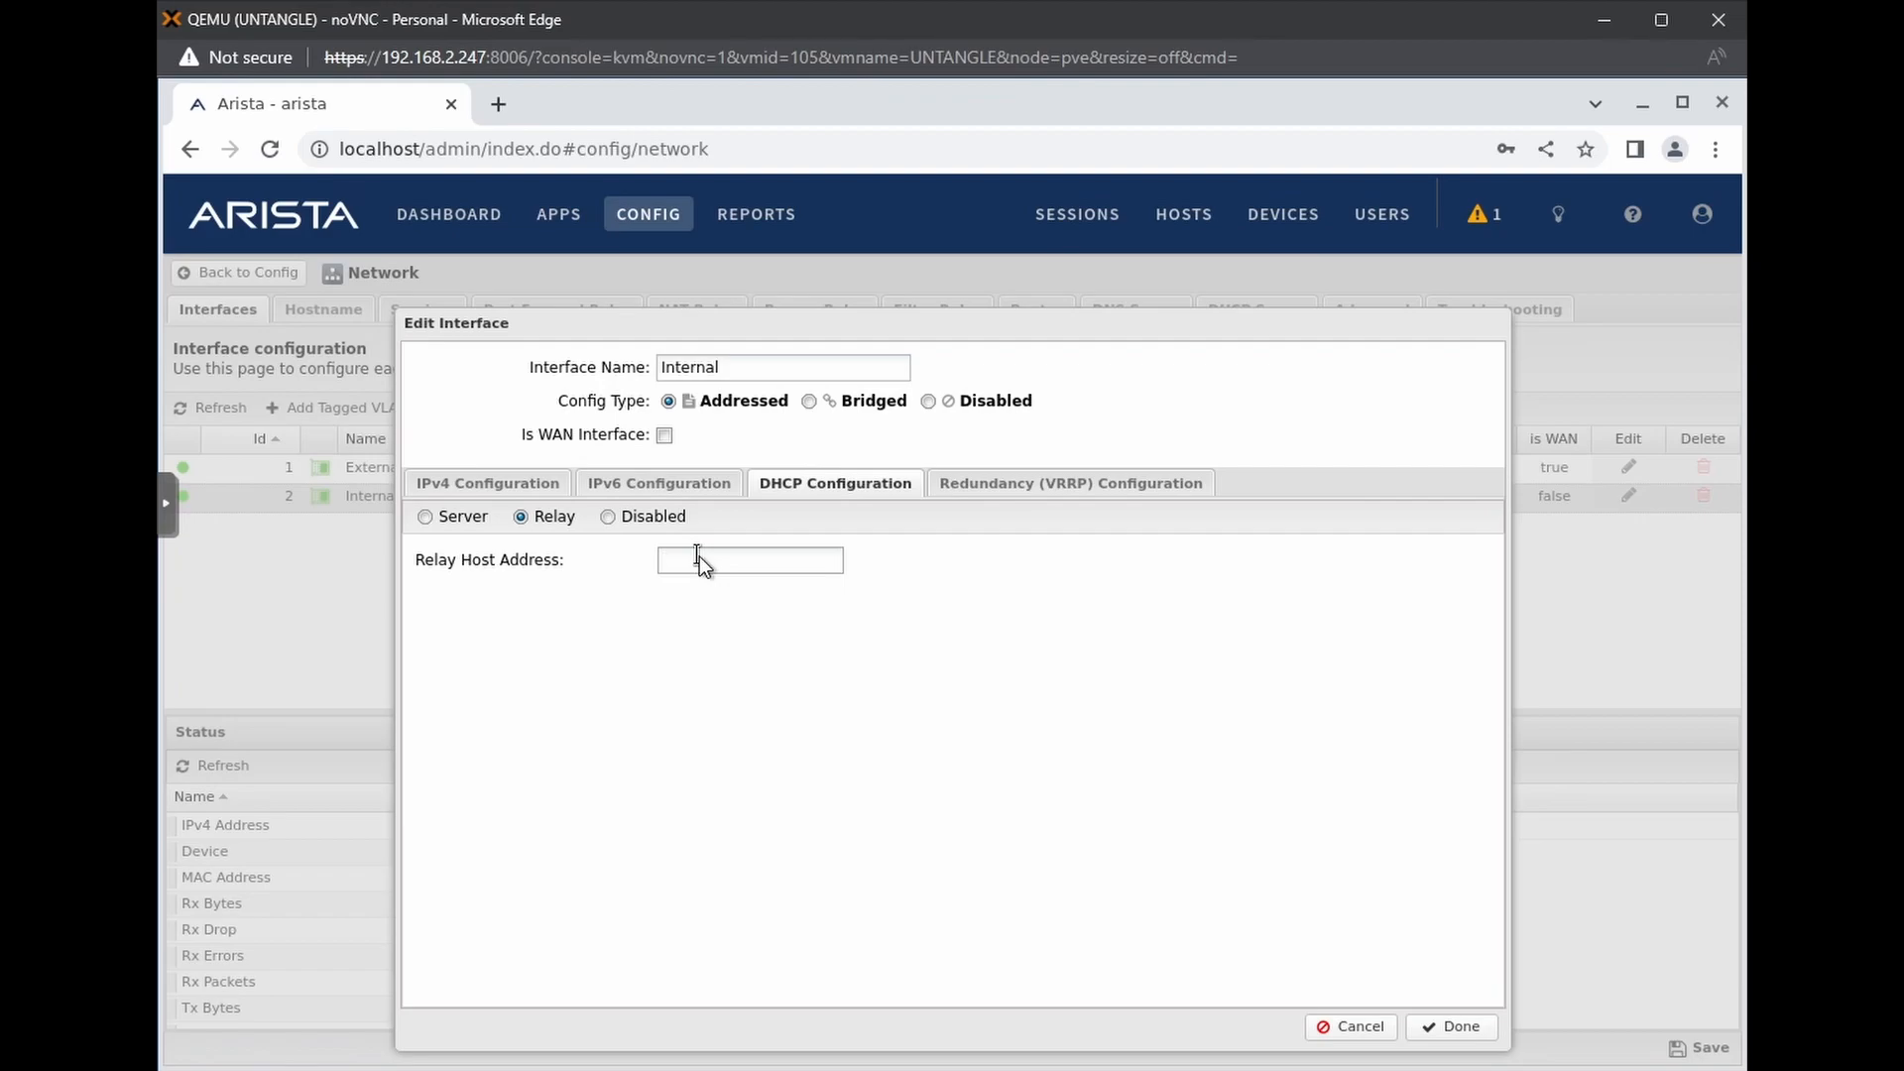
click(627, 520)
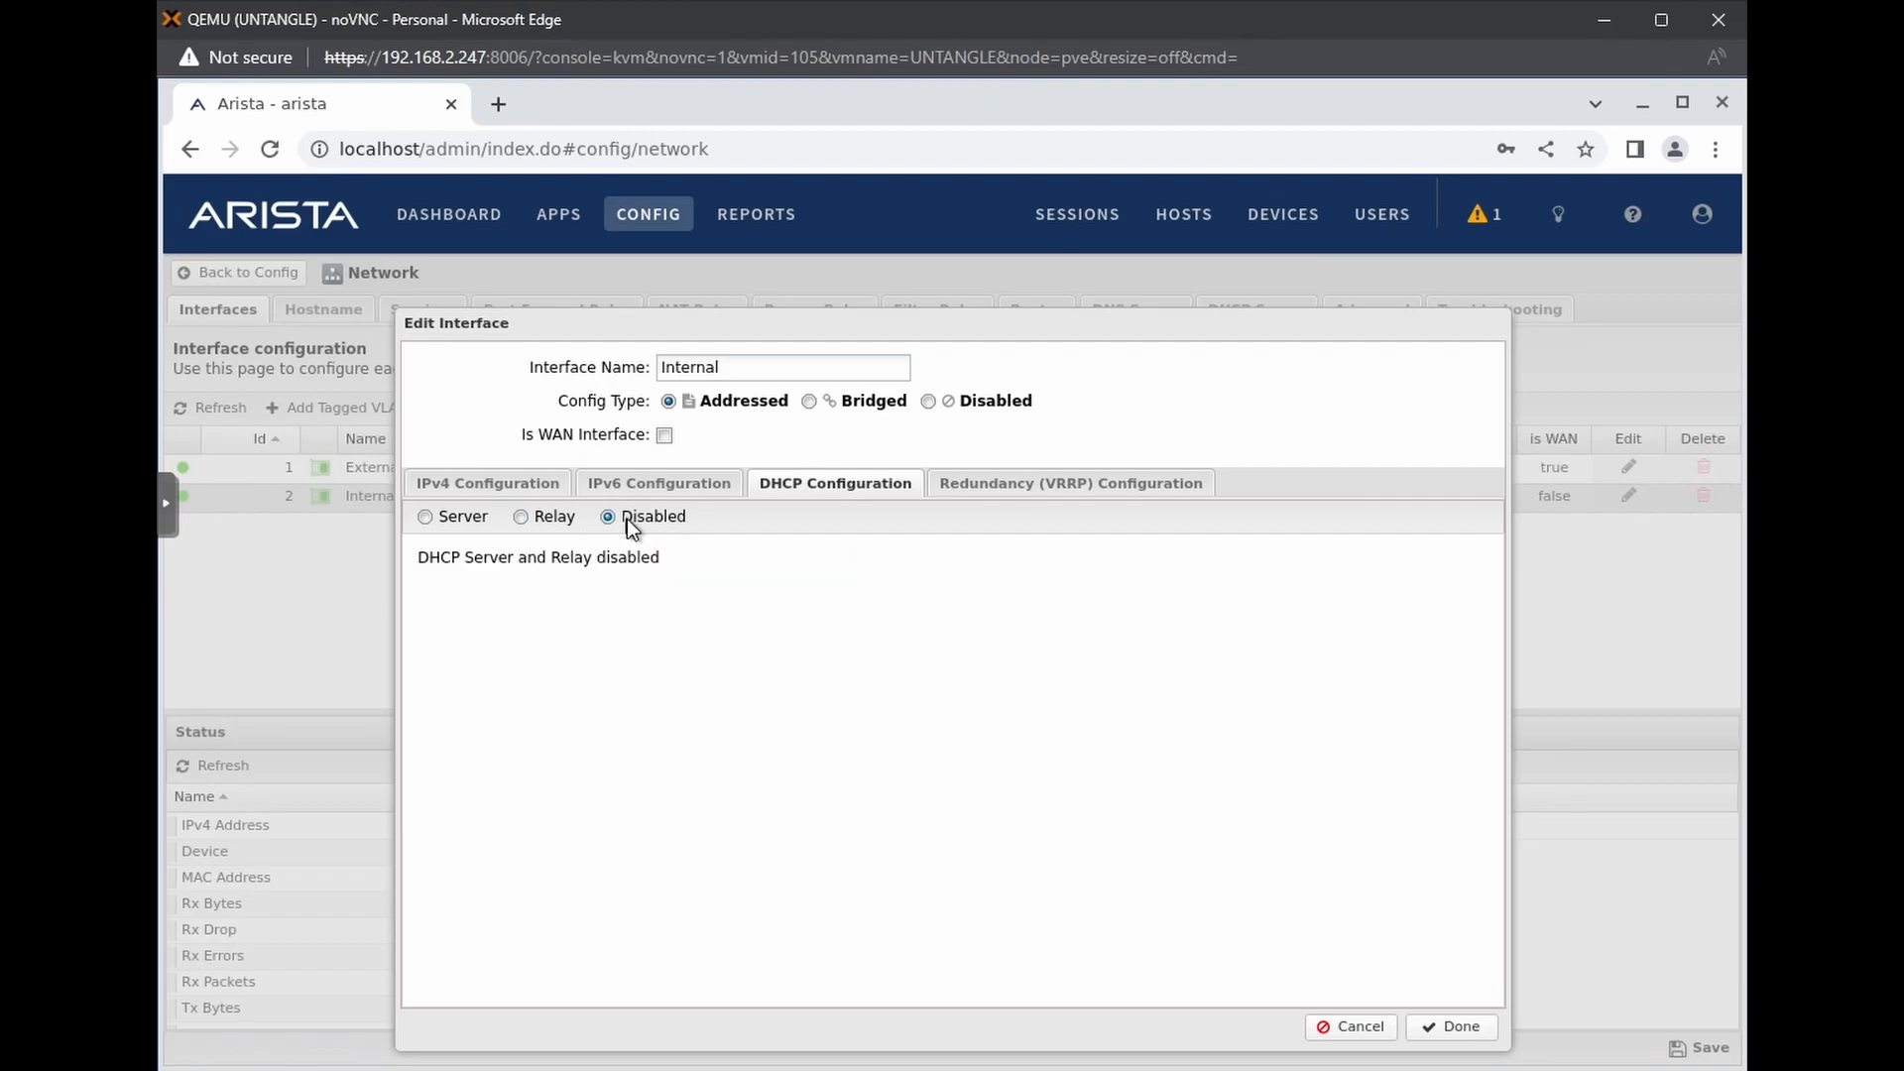
click(433, 520)
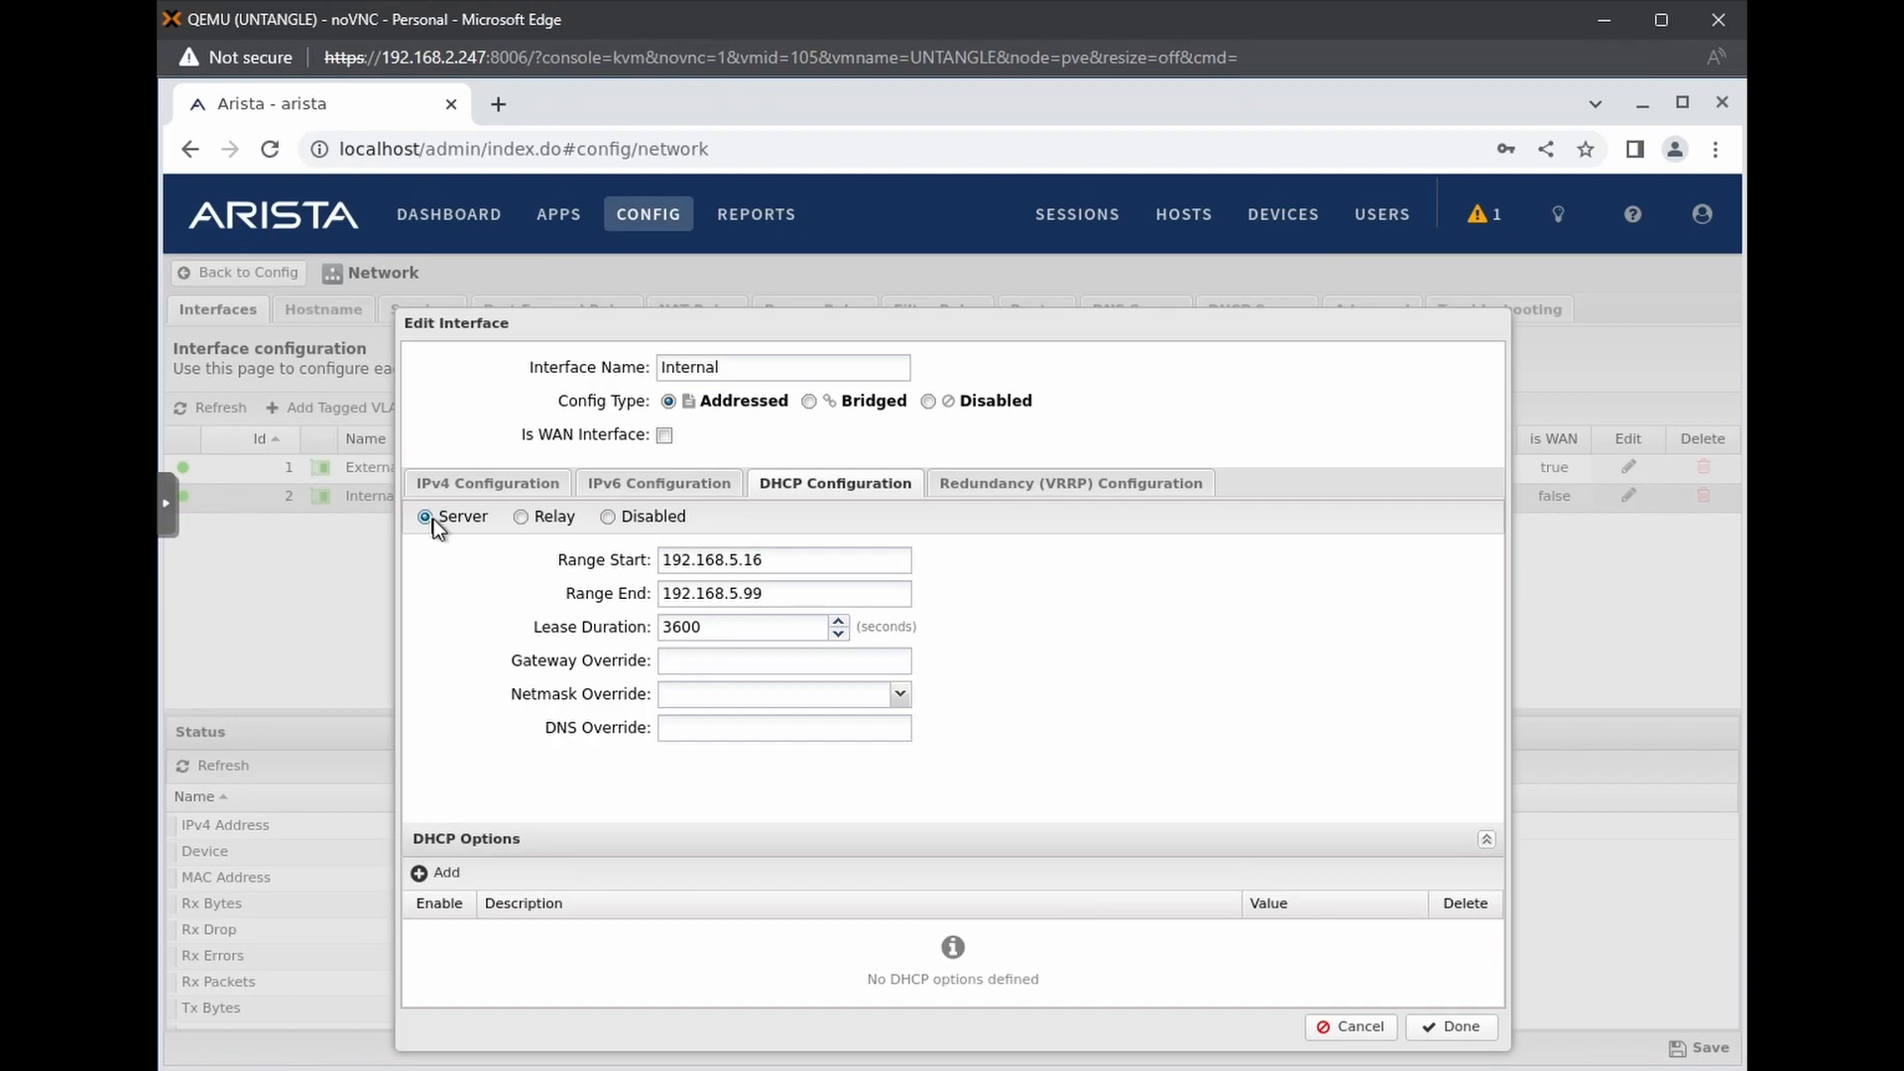
Add two DHCP options to the Internal interface, keeping their default description and value, and delete both
click(441, 873)
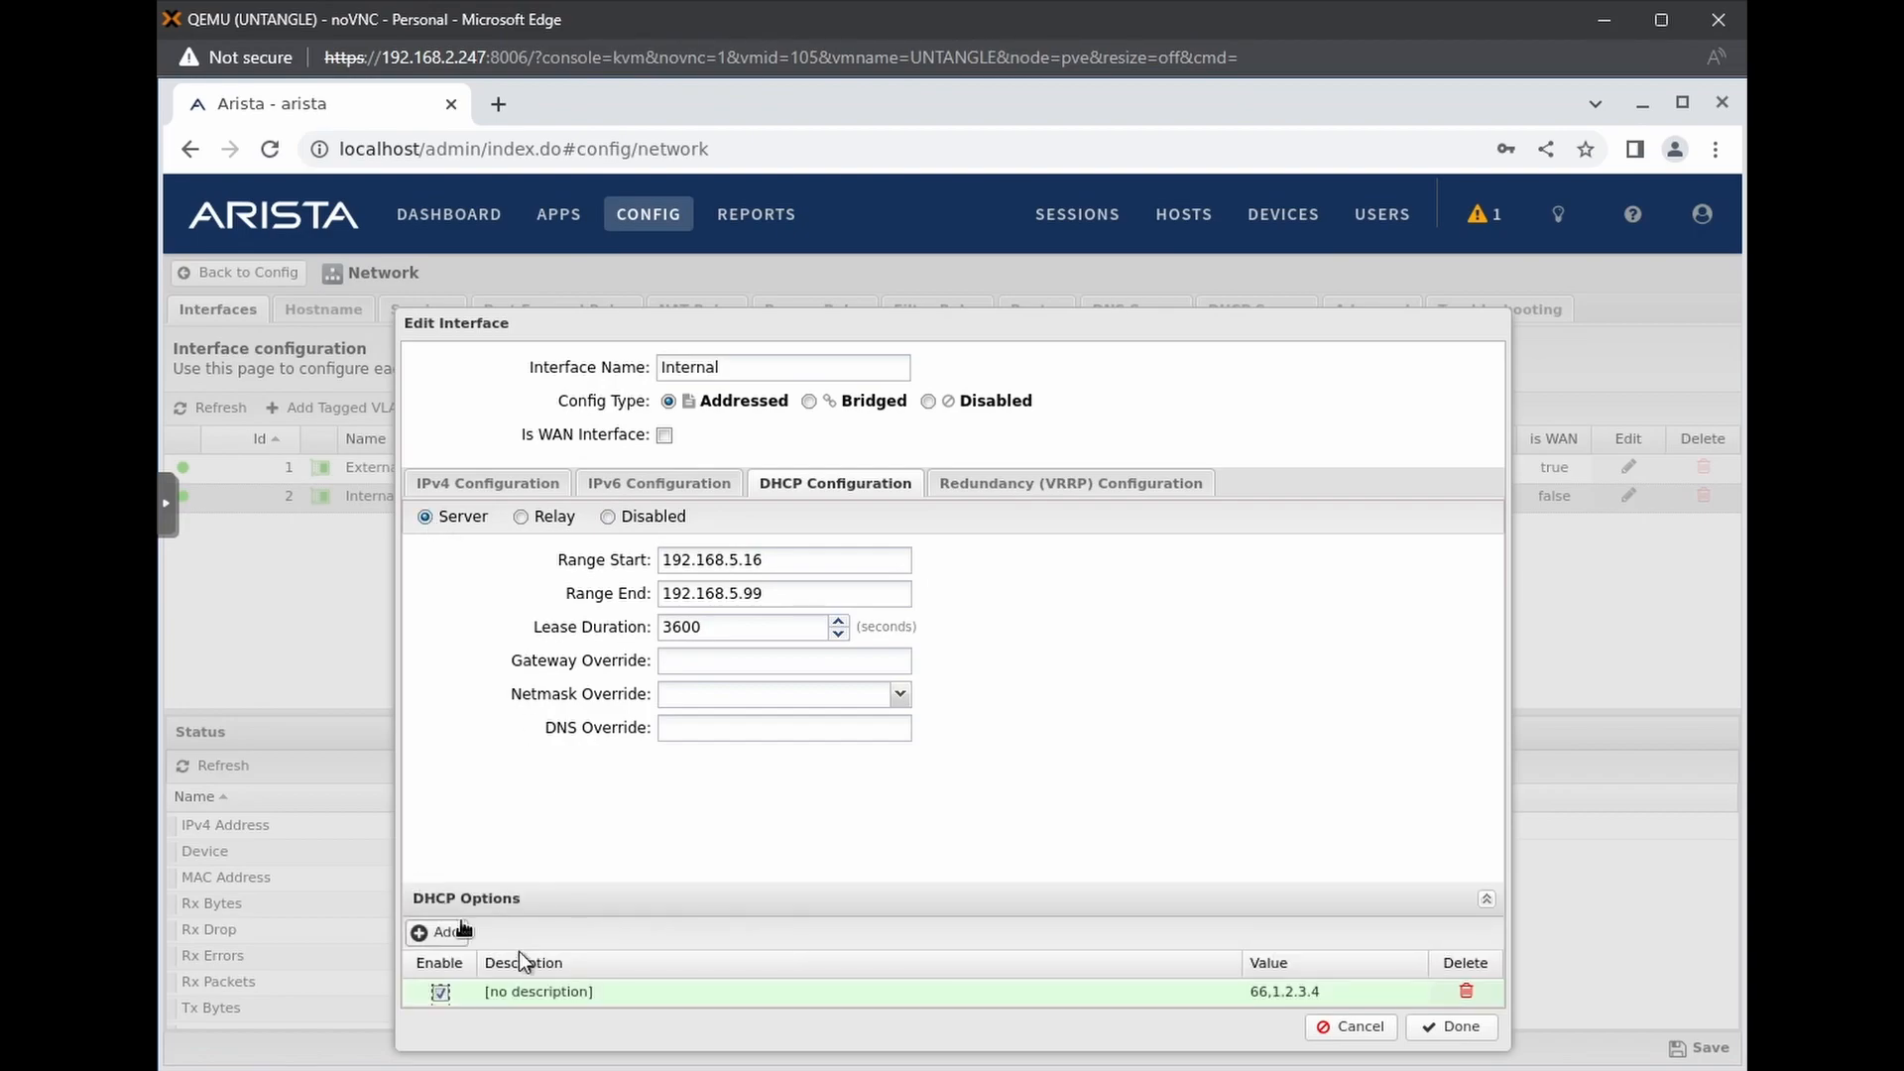
click(629, 1000)
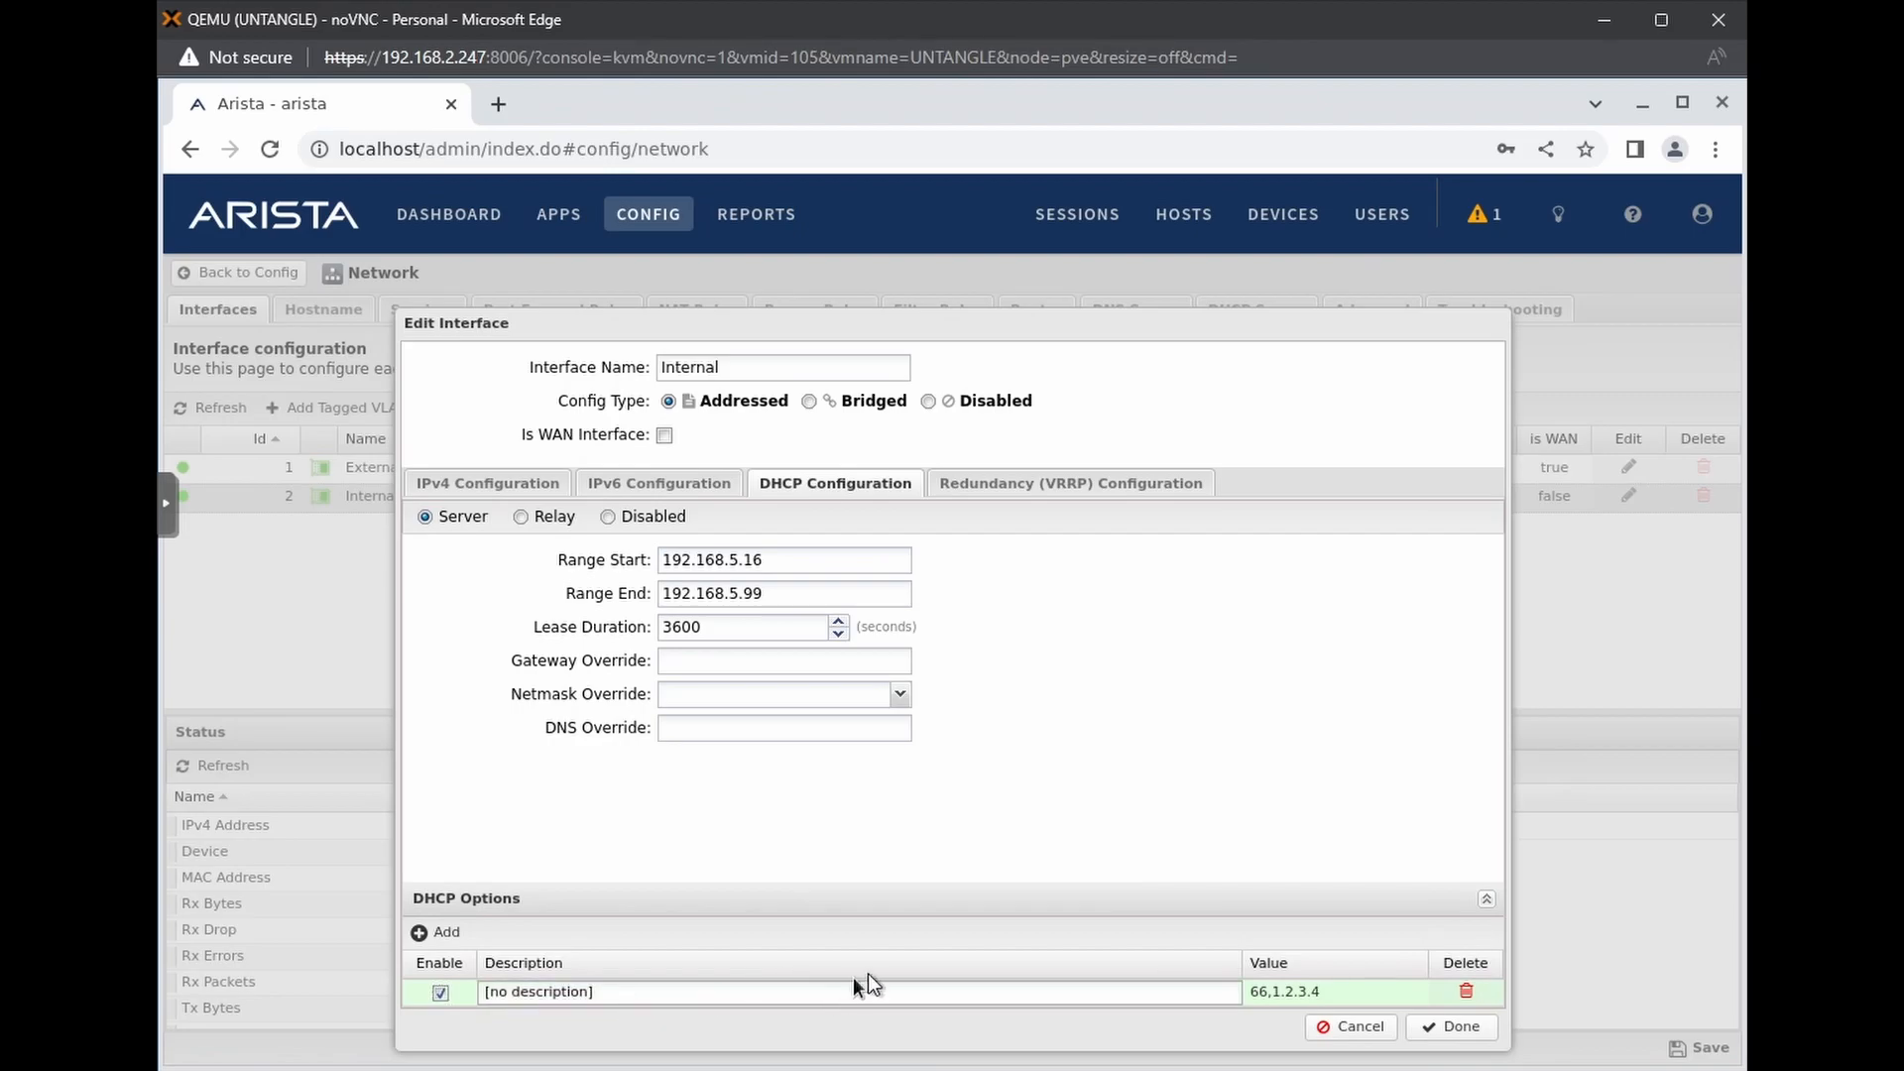
click(1378, 994)
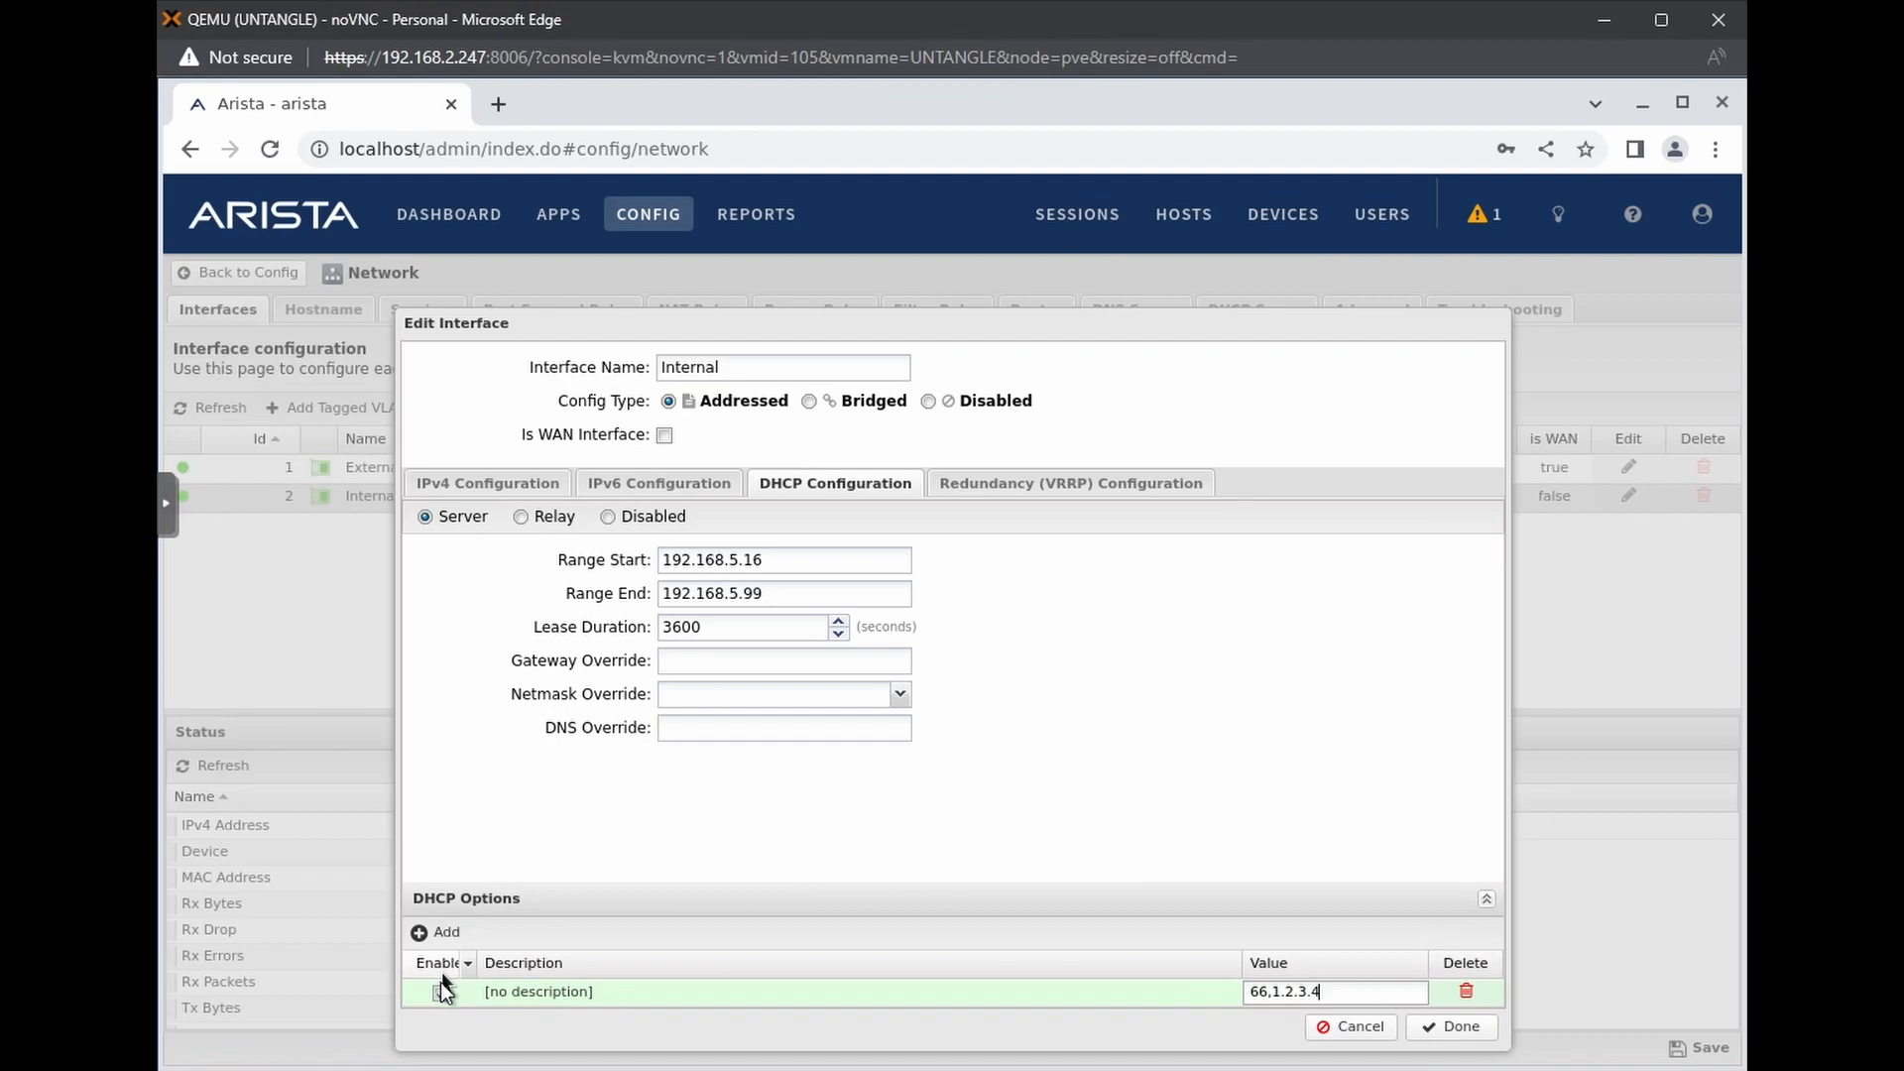
click(509, 1000)
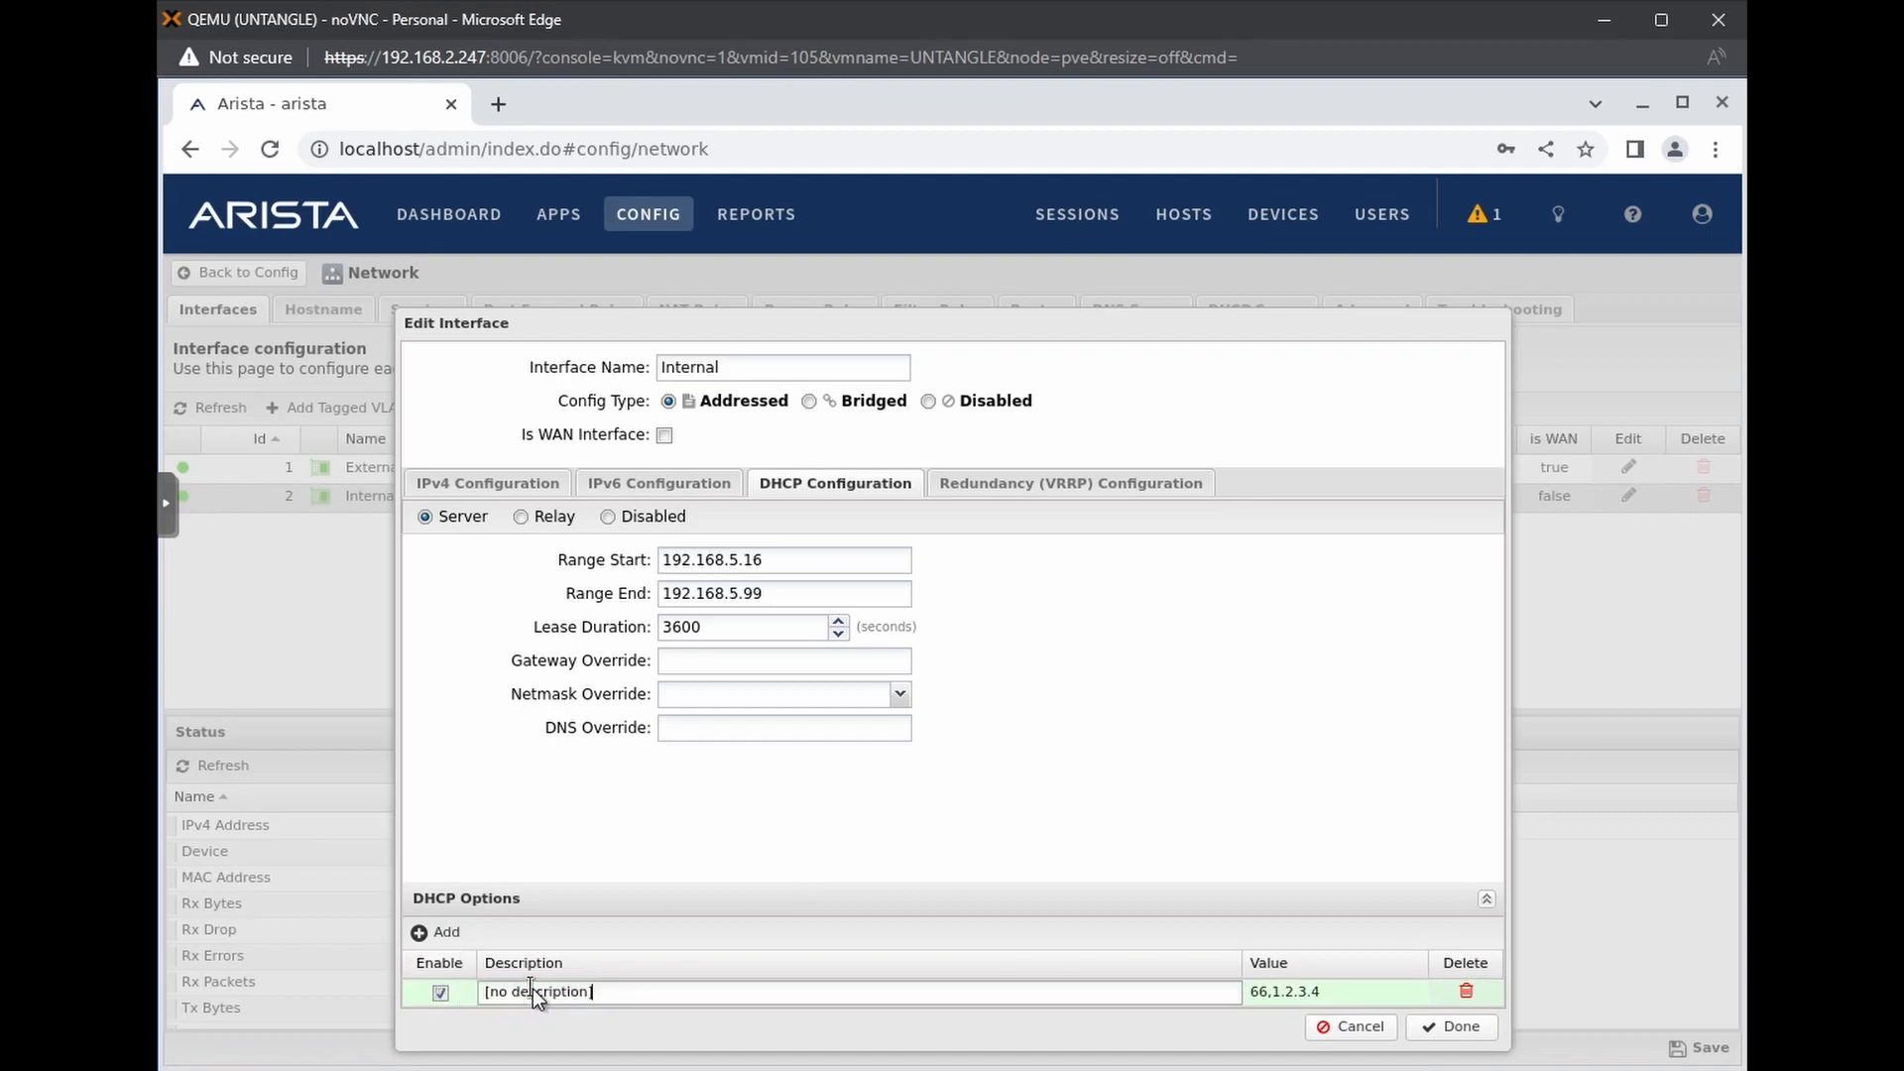
click(439, 933)
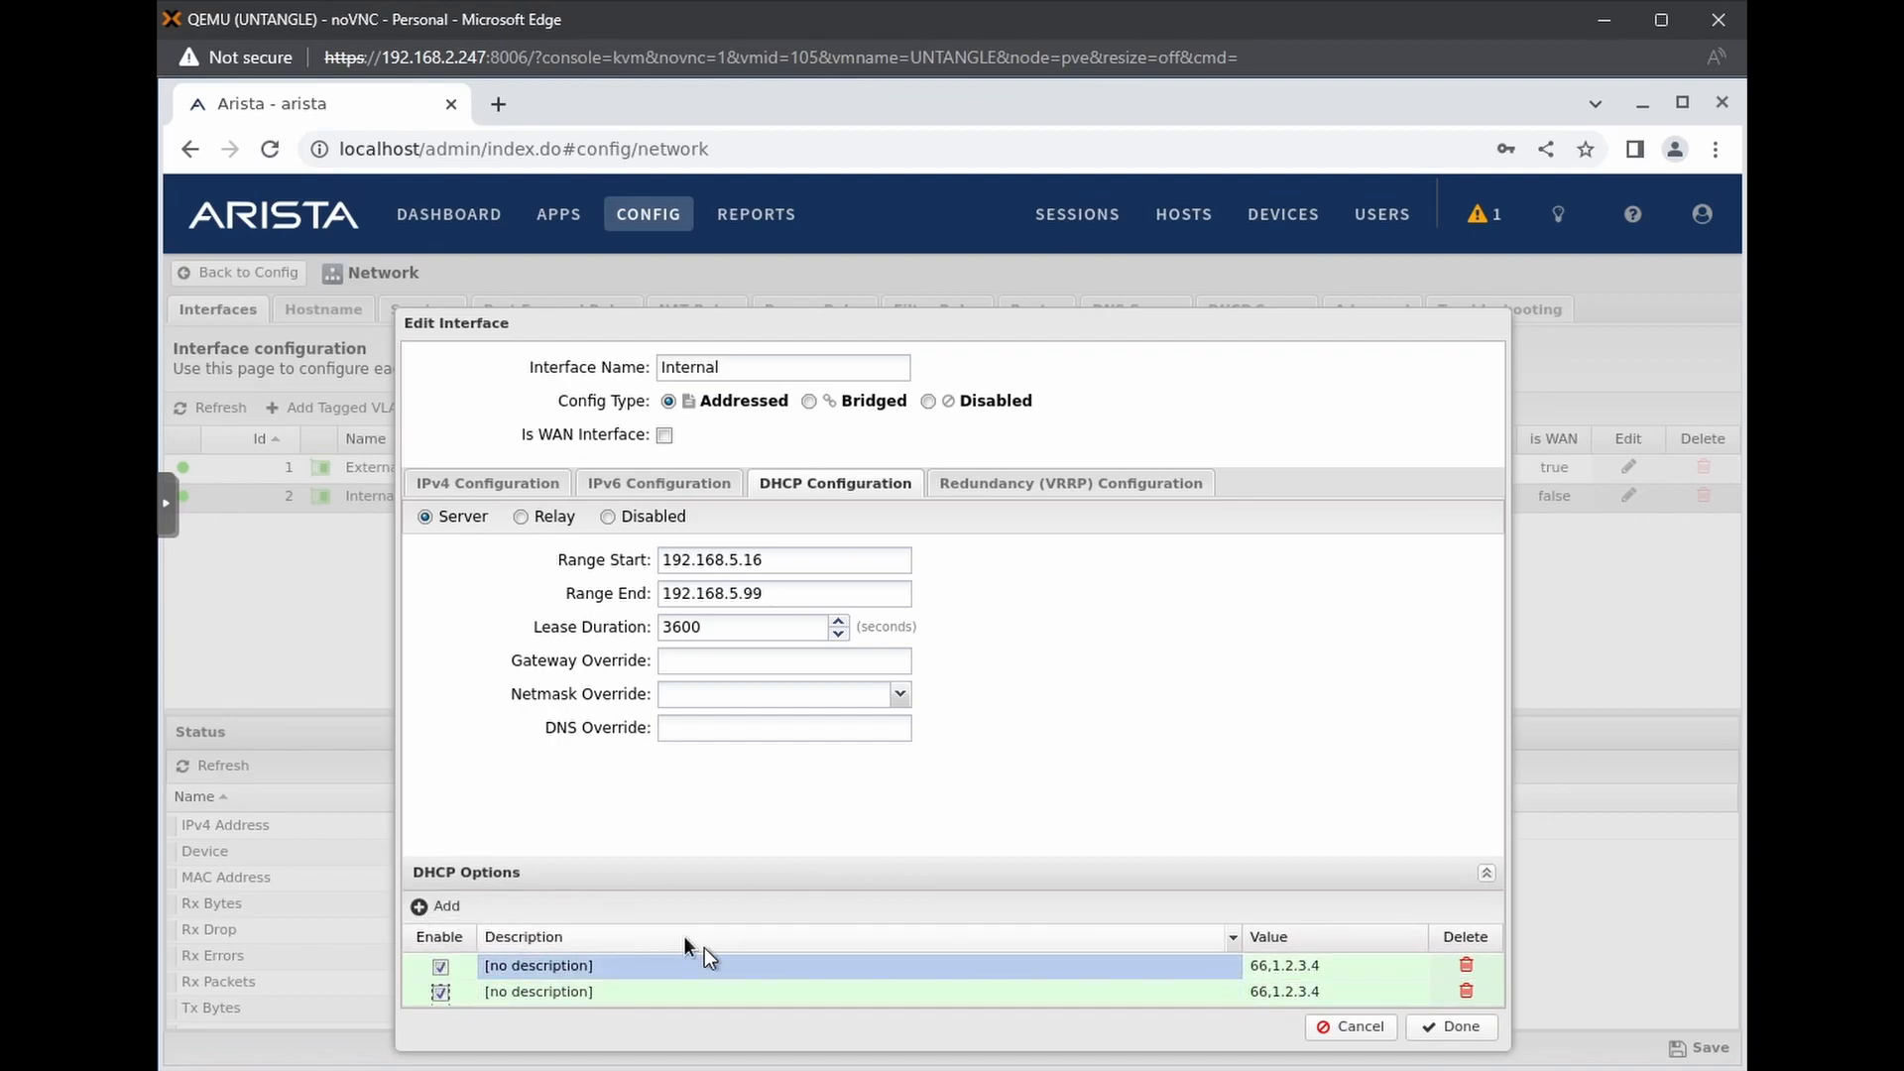
click(1467, 967)
click(1467, 990)
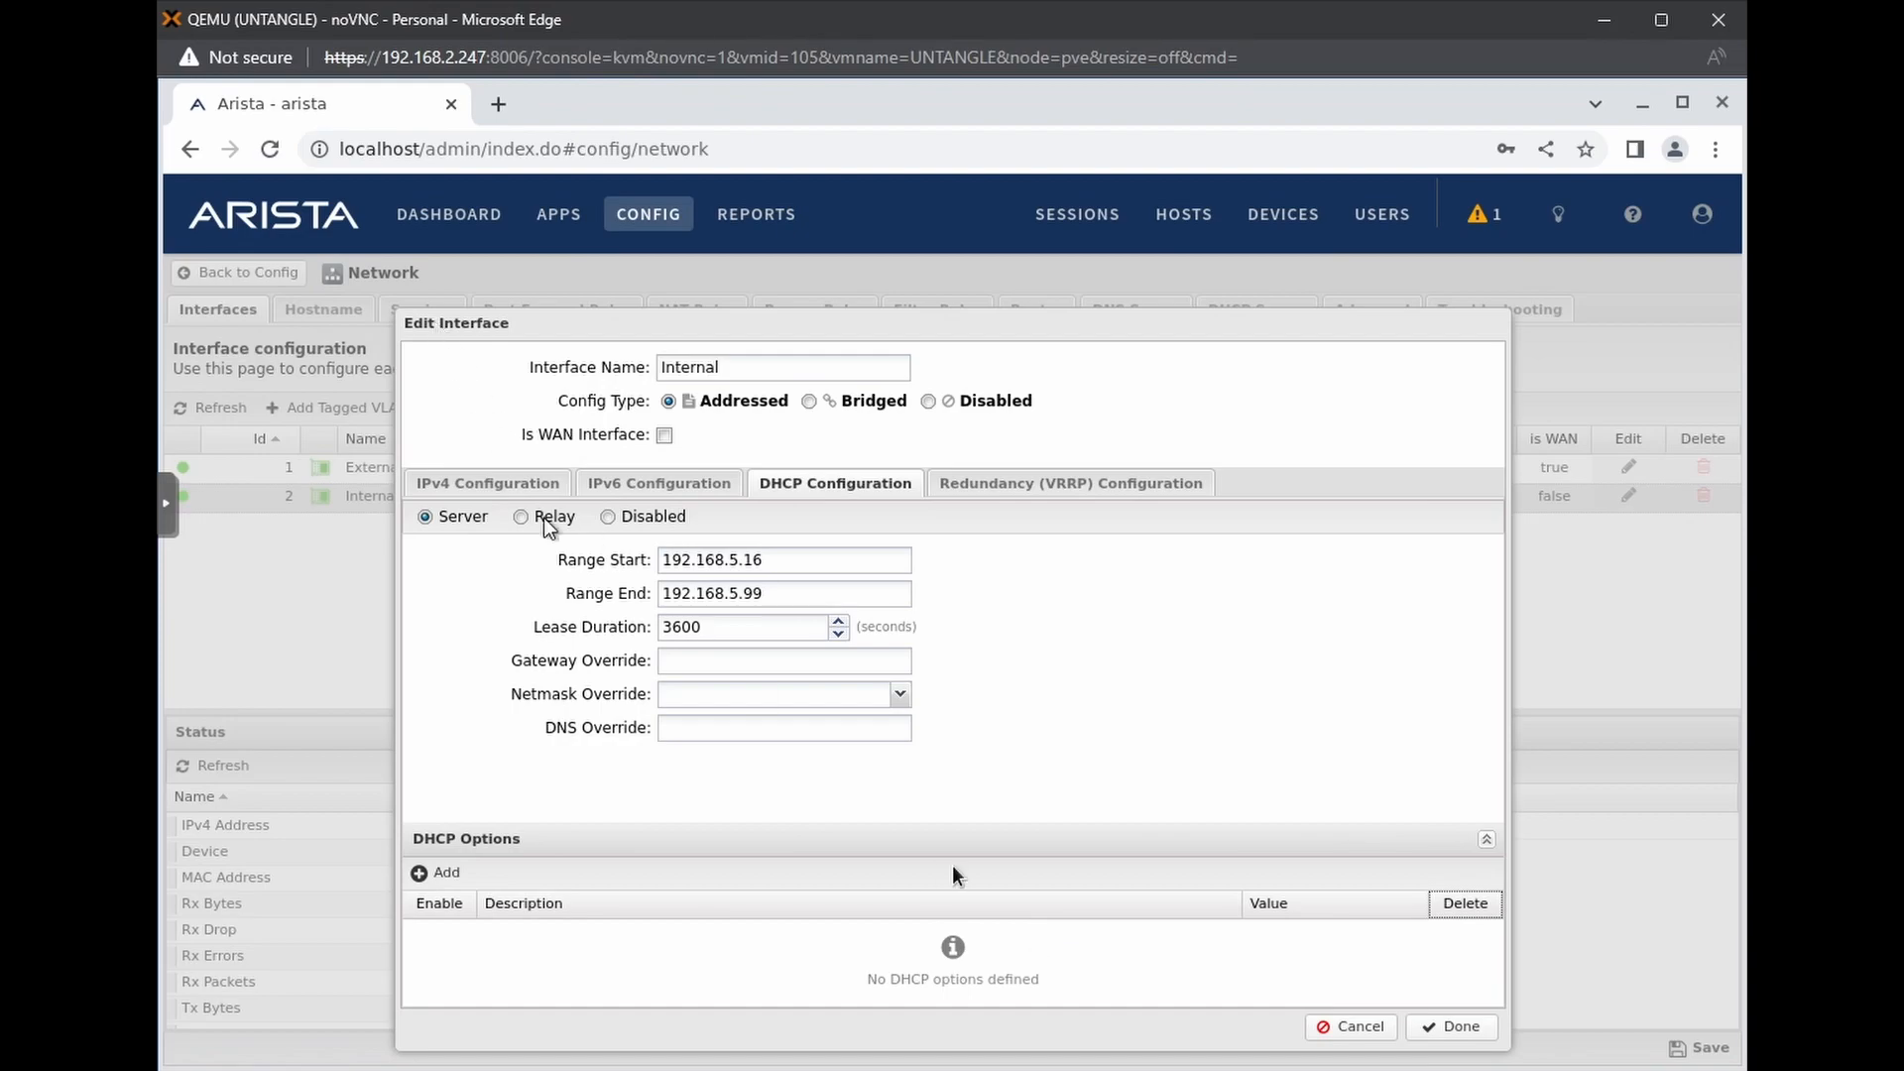
Accept the Internal interface's DHCP server settings without overrides and save the network configuration
click(708, 661)
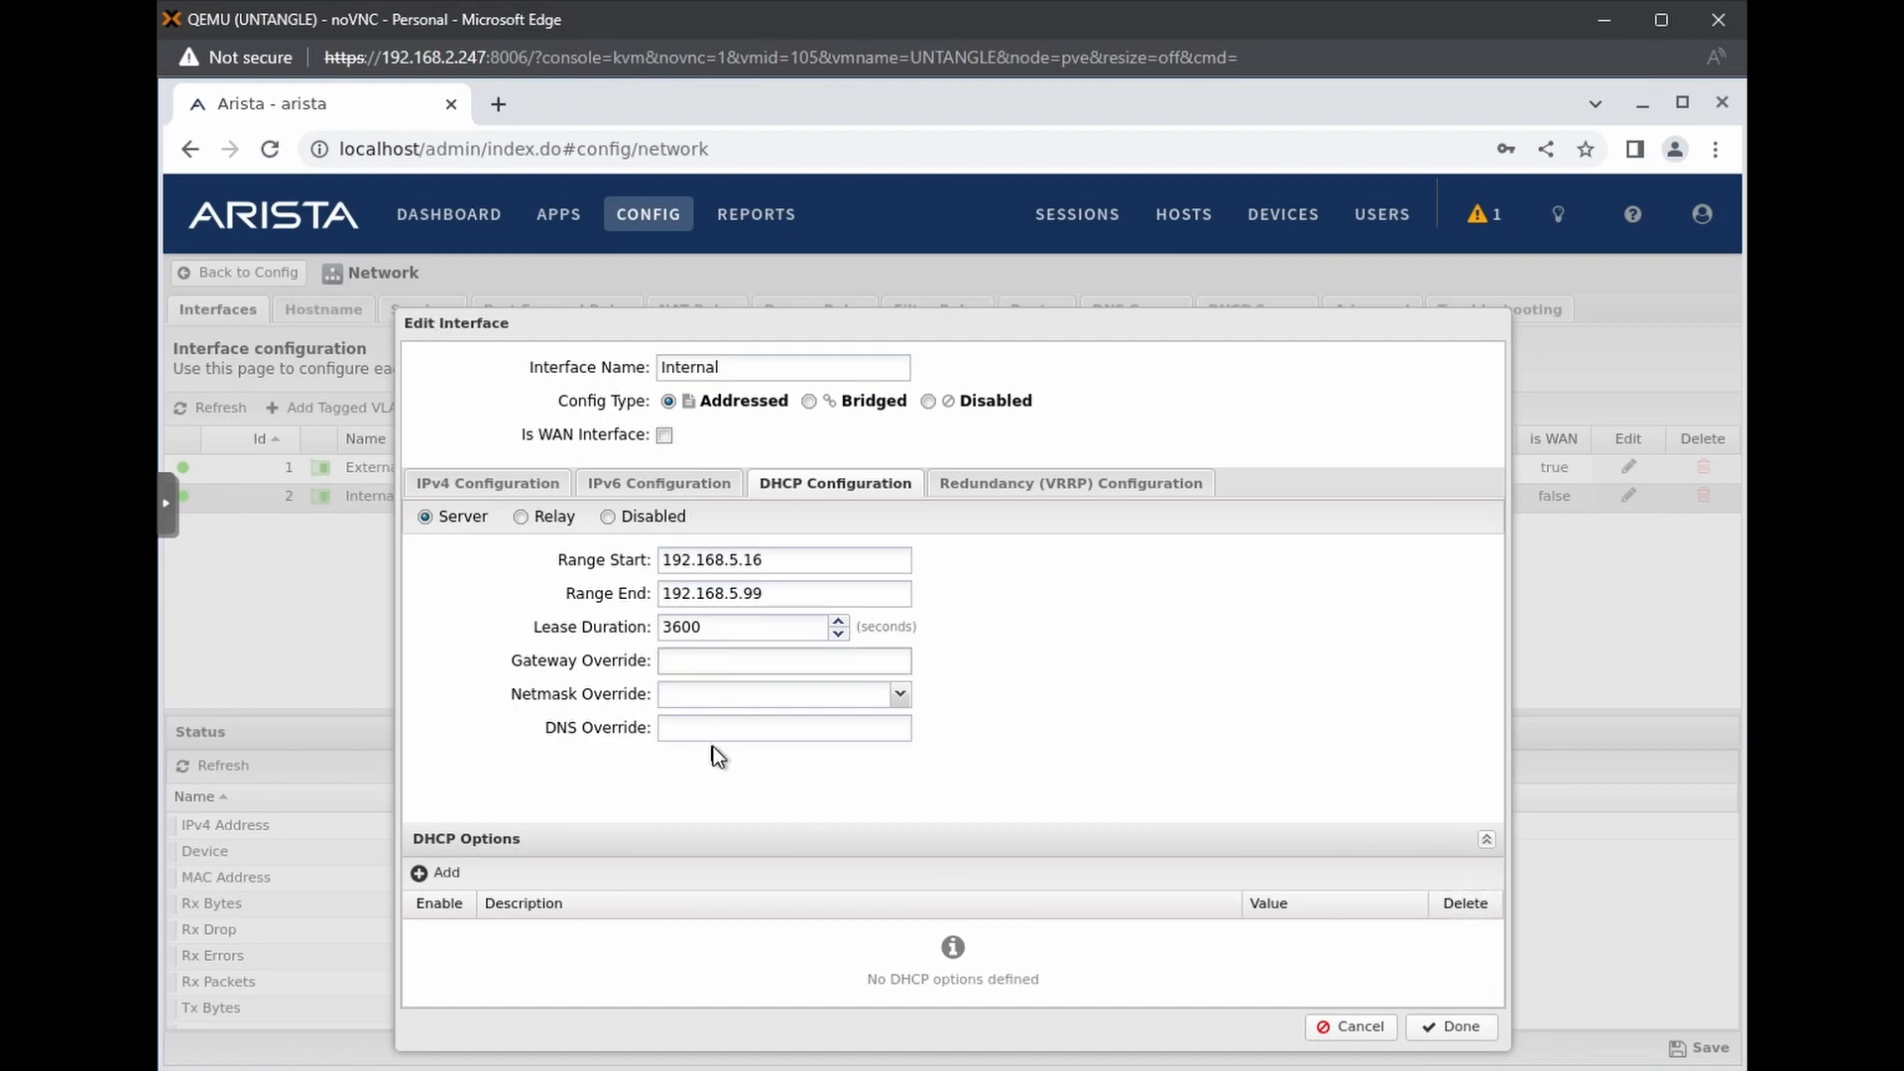
click(1464, 1029)
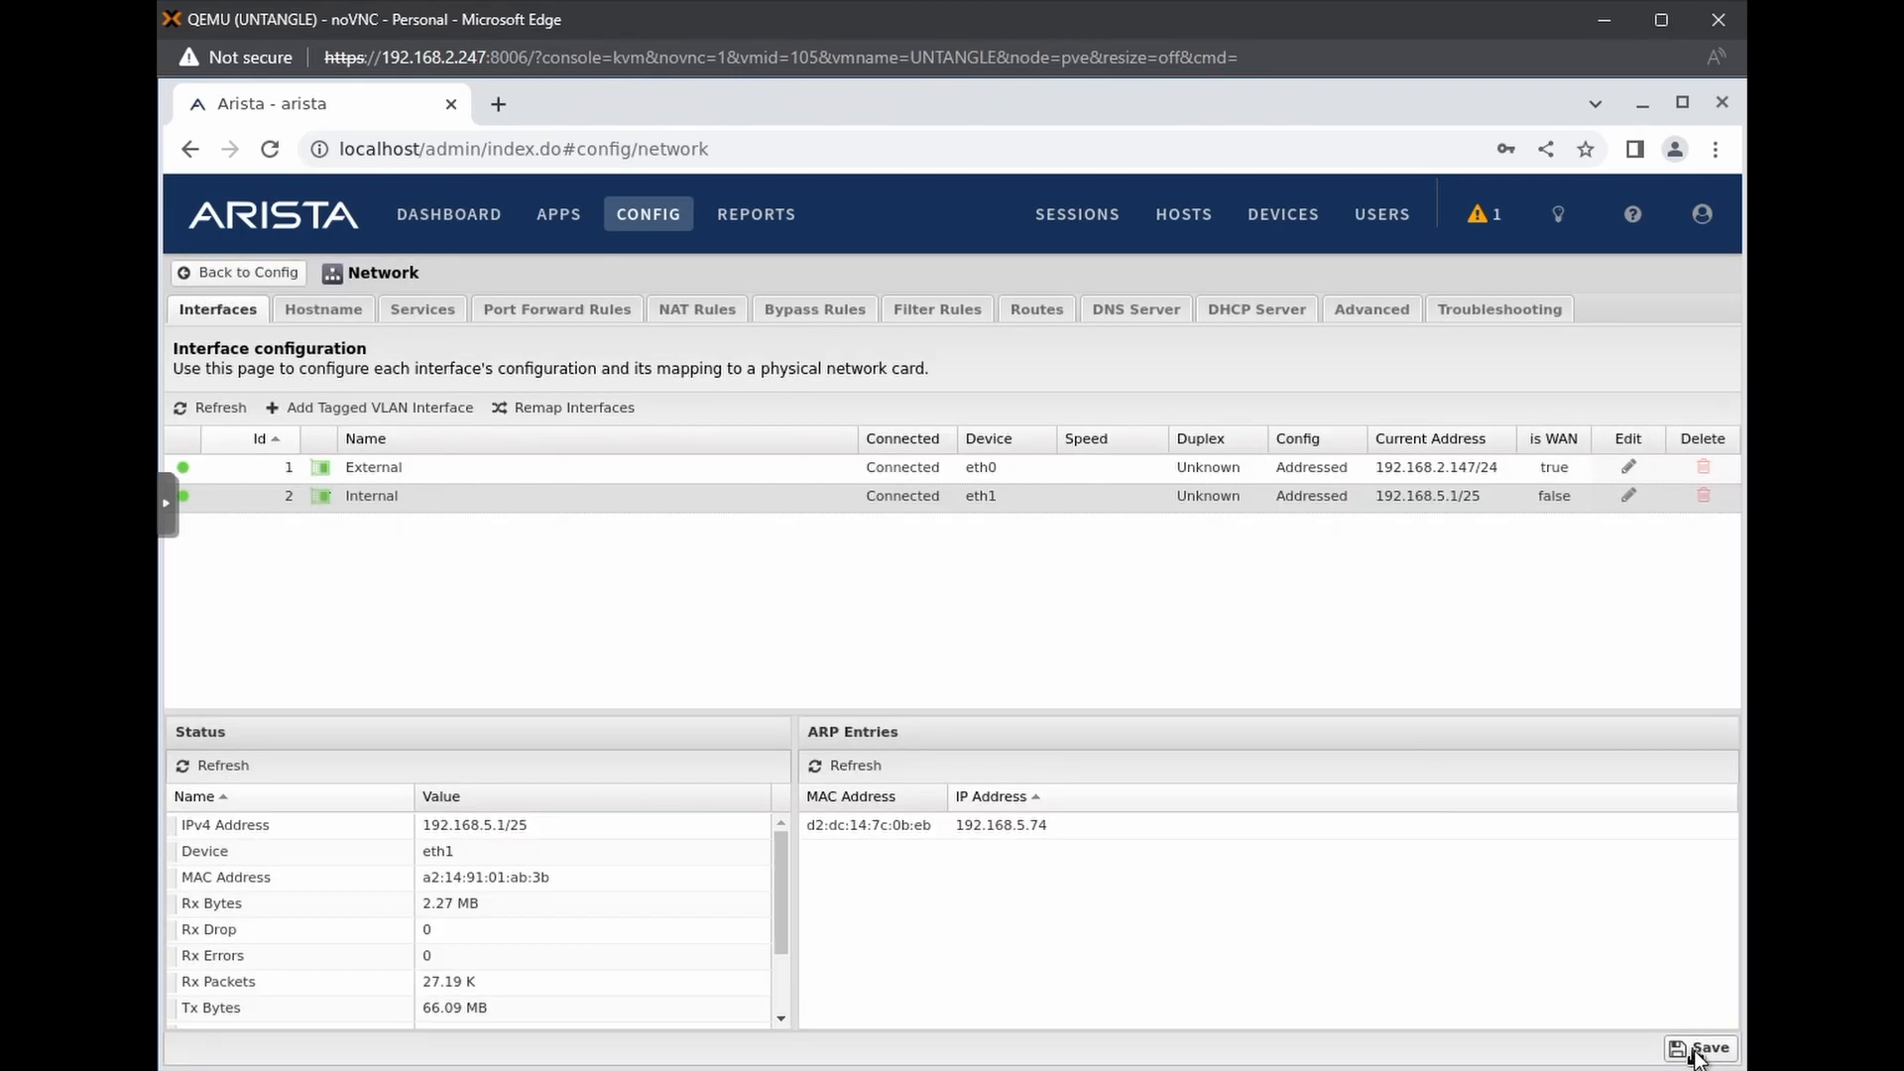
click(1698, 1049)
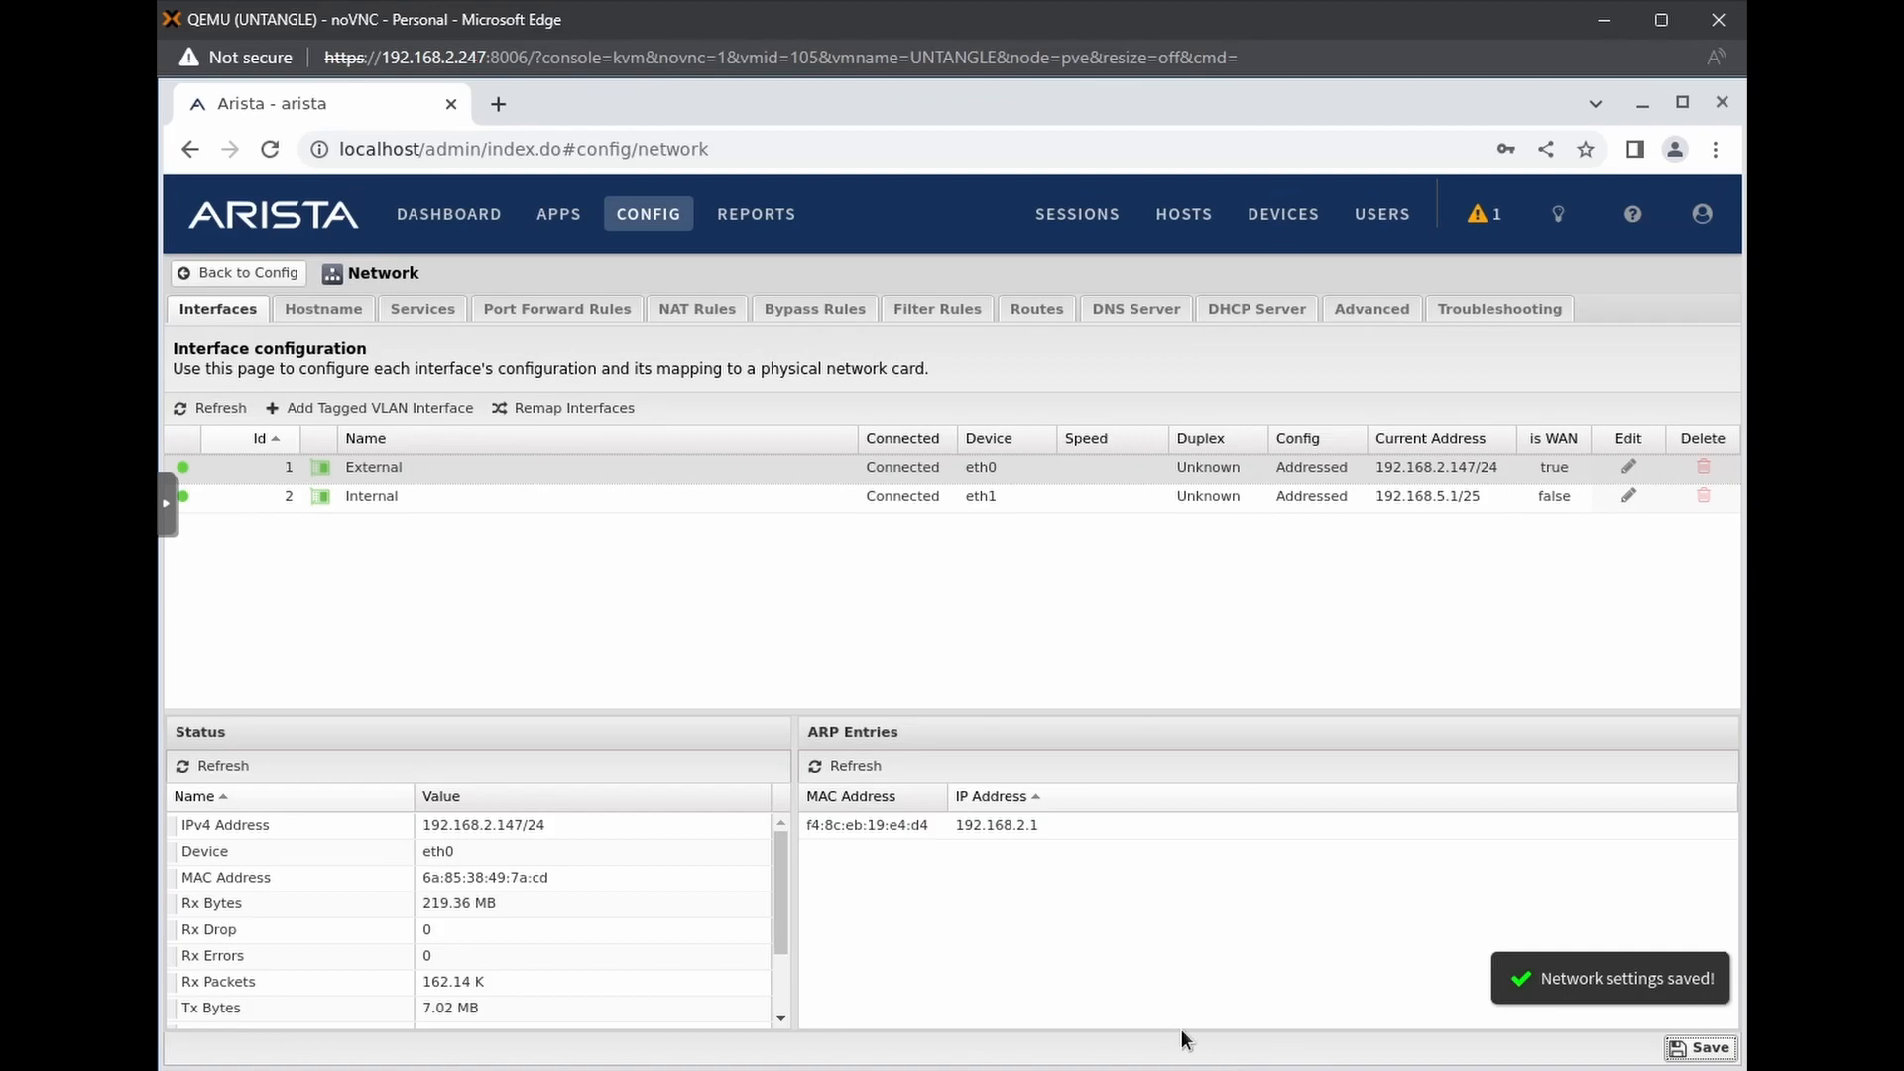
Open the network hostname settings and disable Dynamic DNS Service Configuration
click(328, 313)
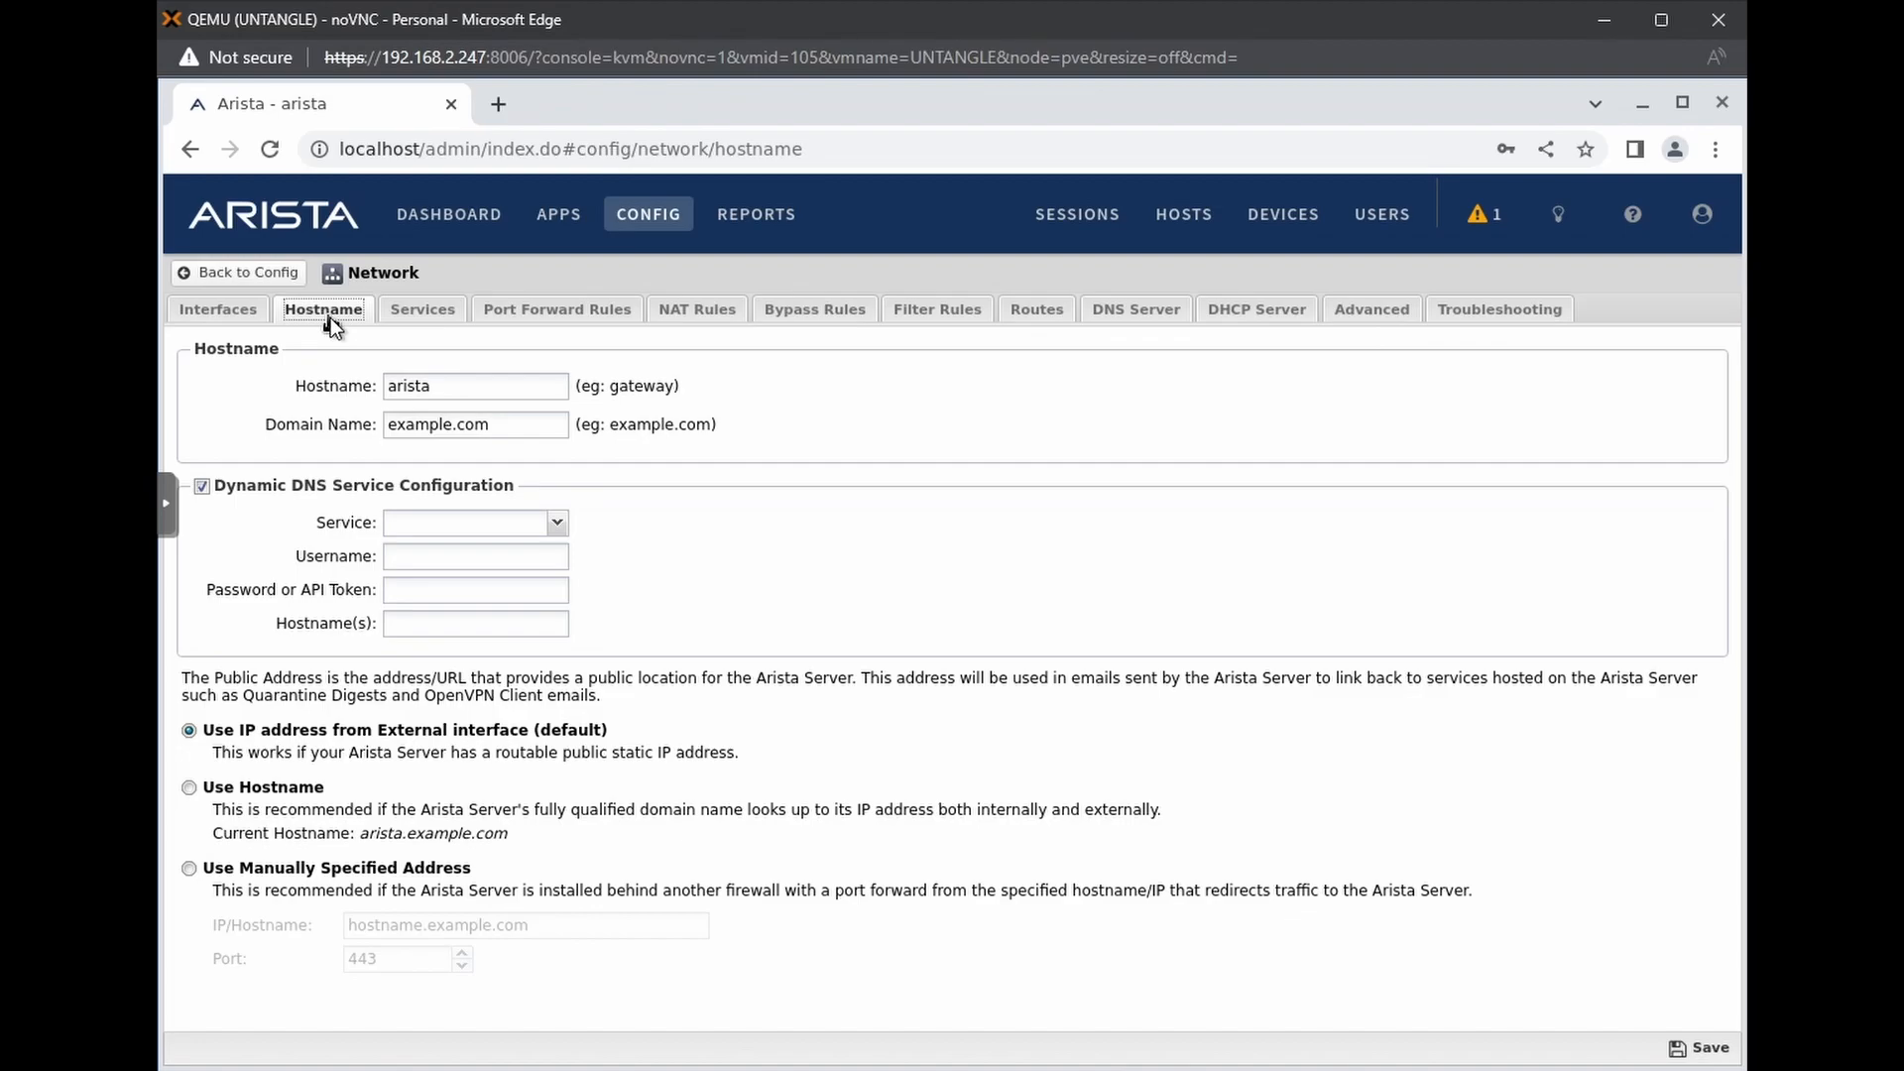
click(294, 490)
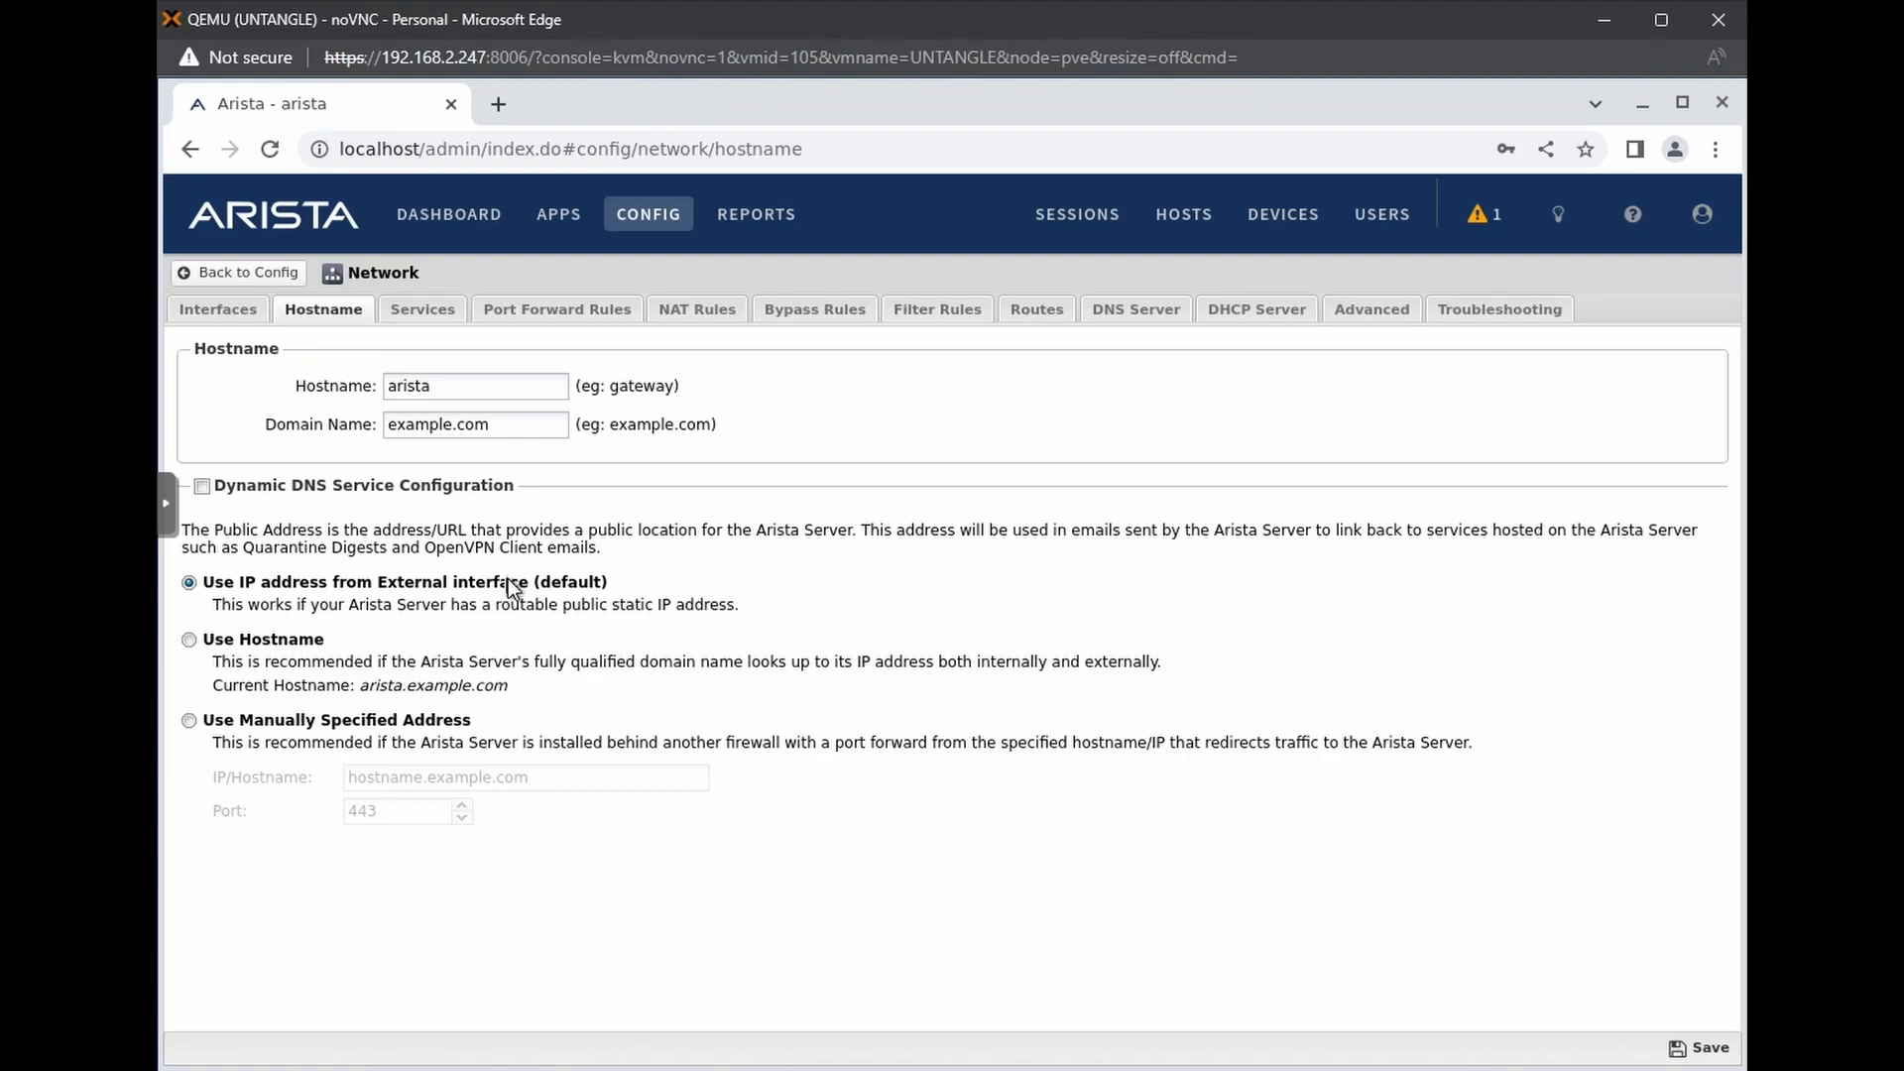
Try gateway and gw as replacement hostnames and clear the hostname
drag(431, 385, 351, 377)
text(gateway)
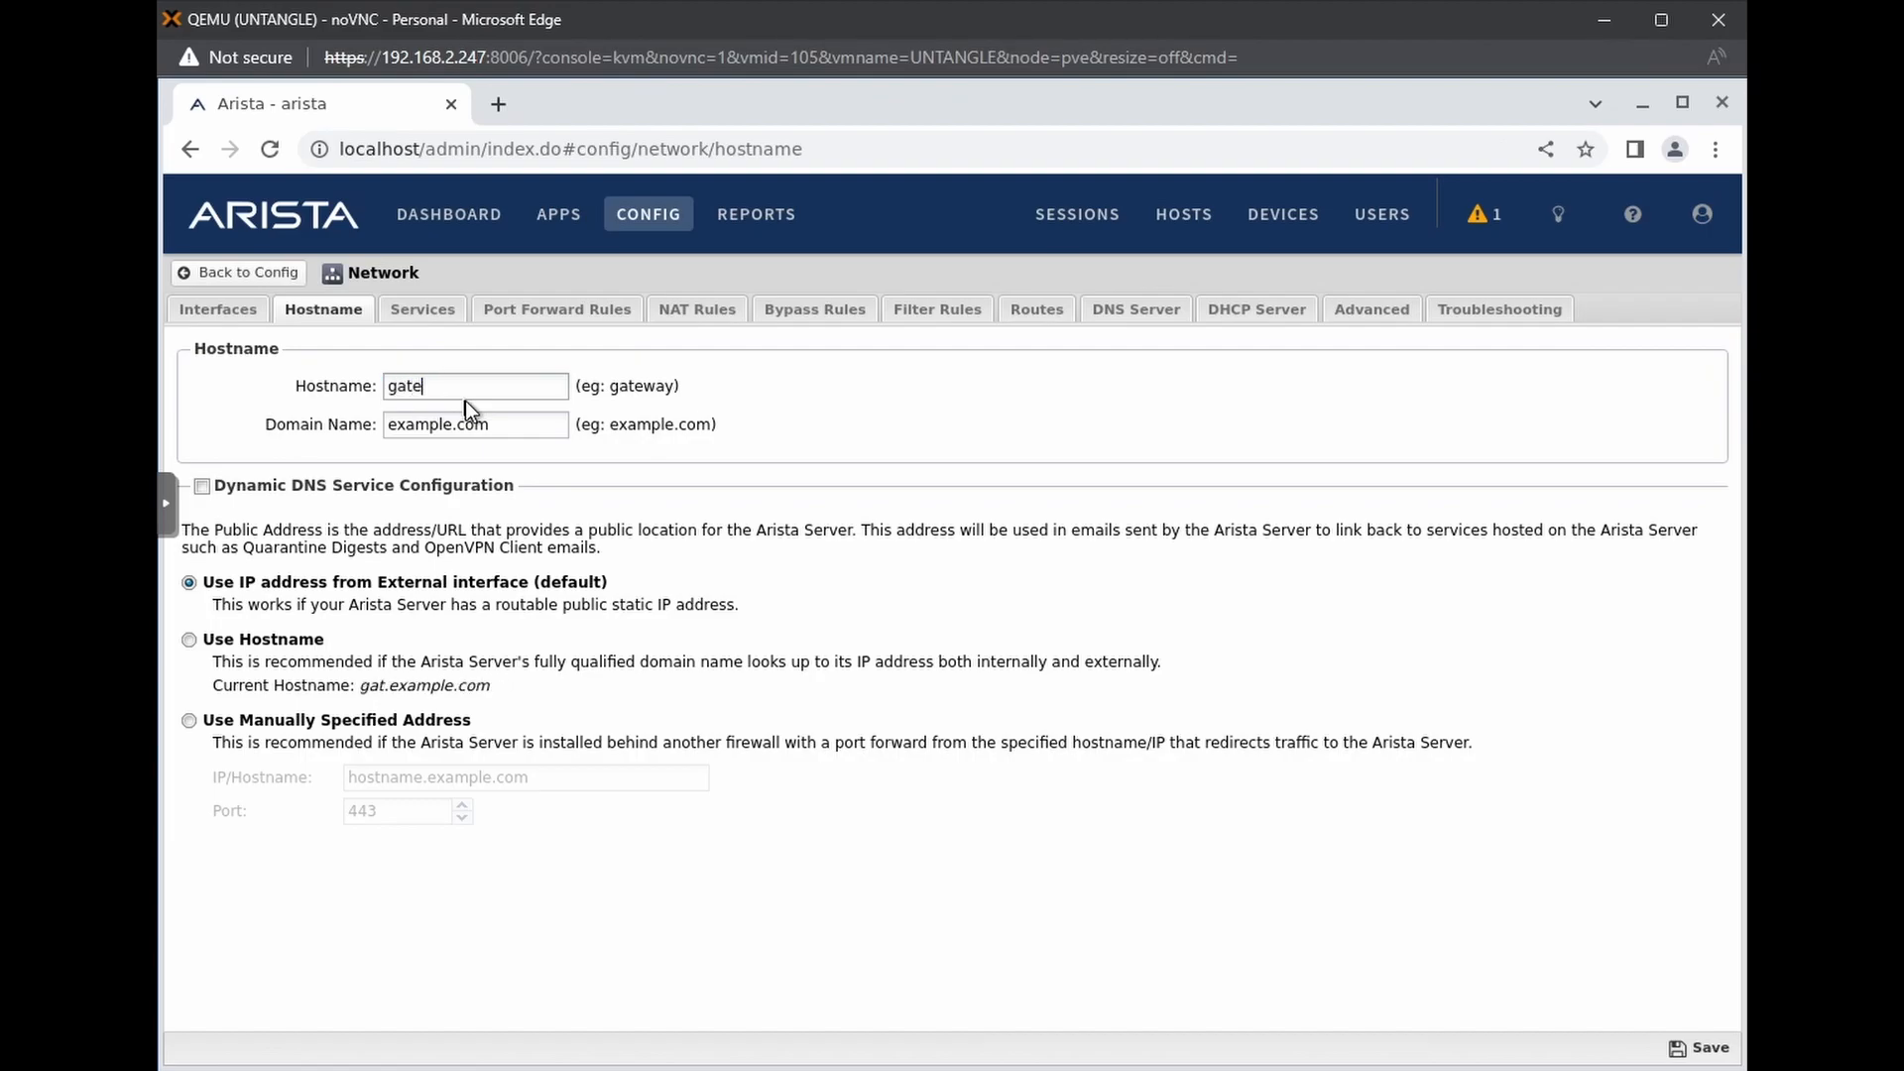
key(ctrl+a)
key(BackSpace)
text(gw)
key(BackSpace)
key(BackSpace)
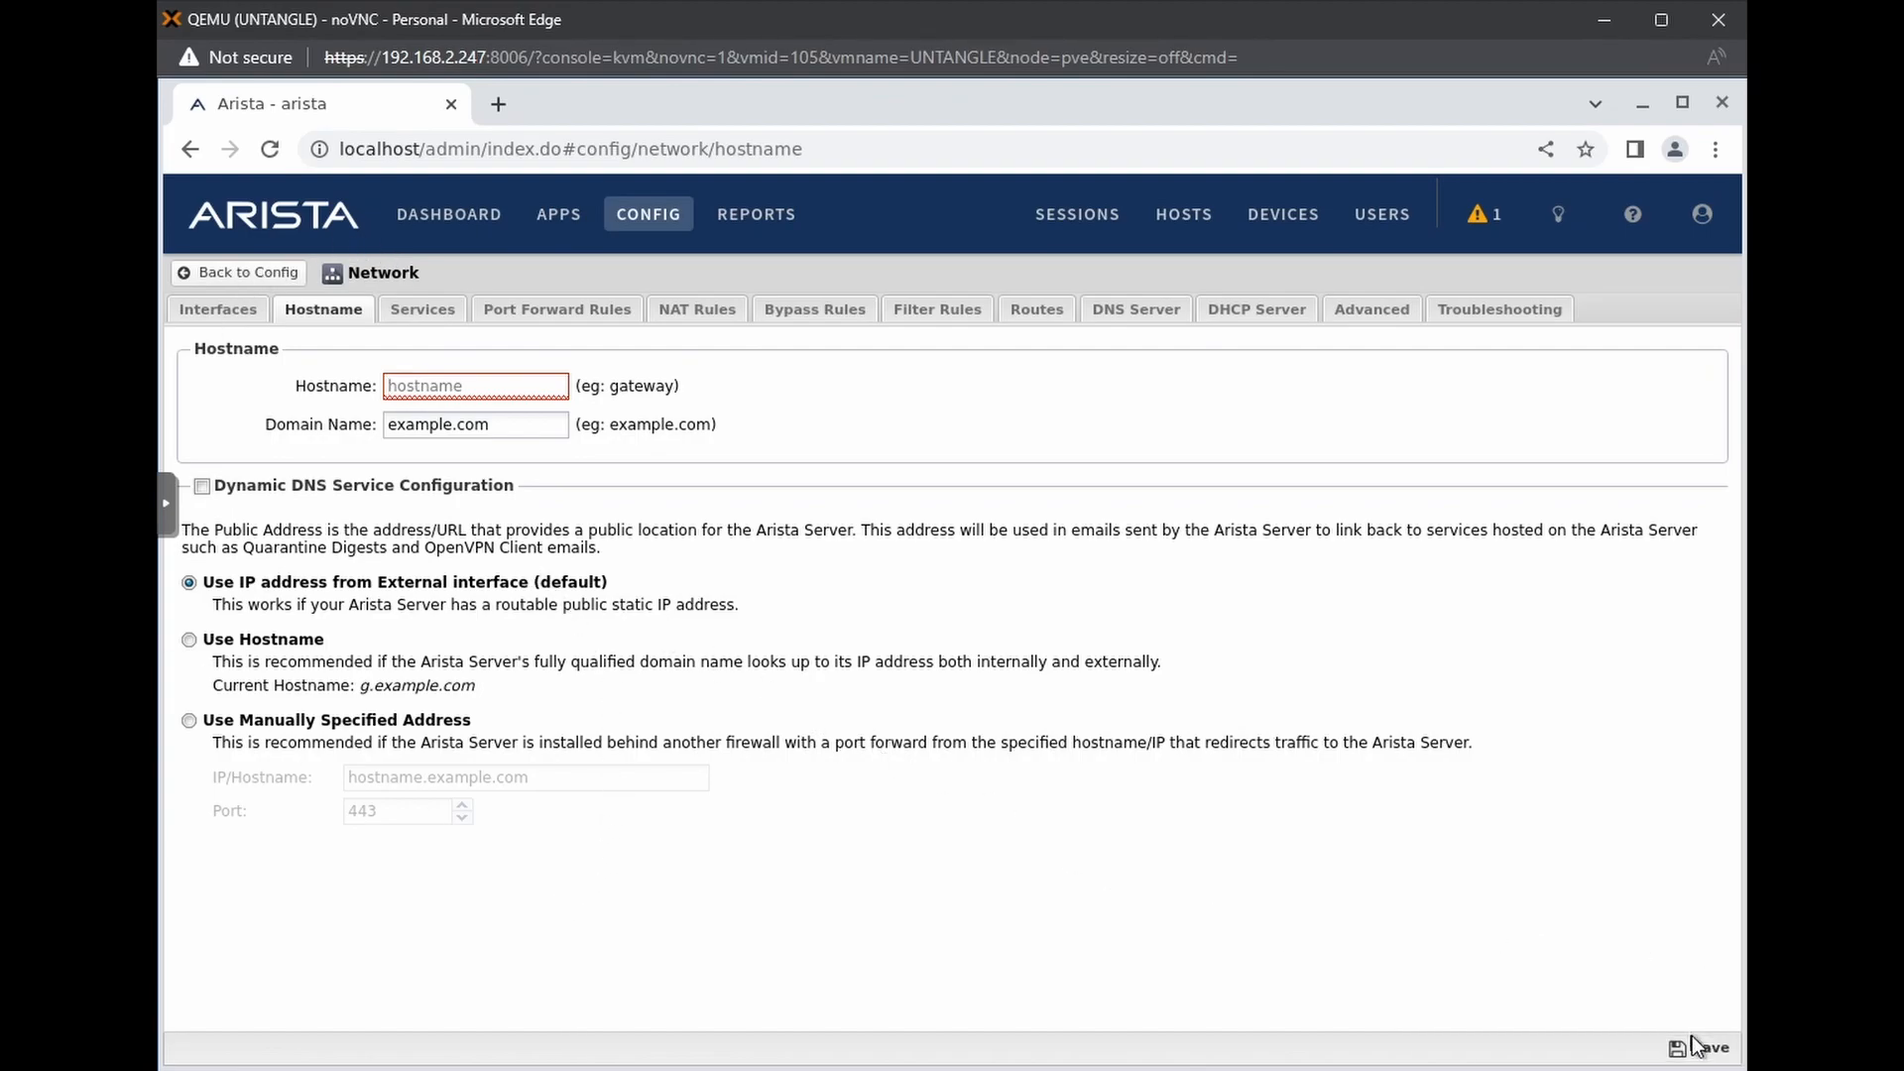
Set the hostname to arista and save the network settings
text(arista)
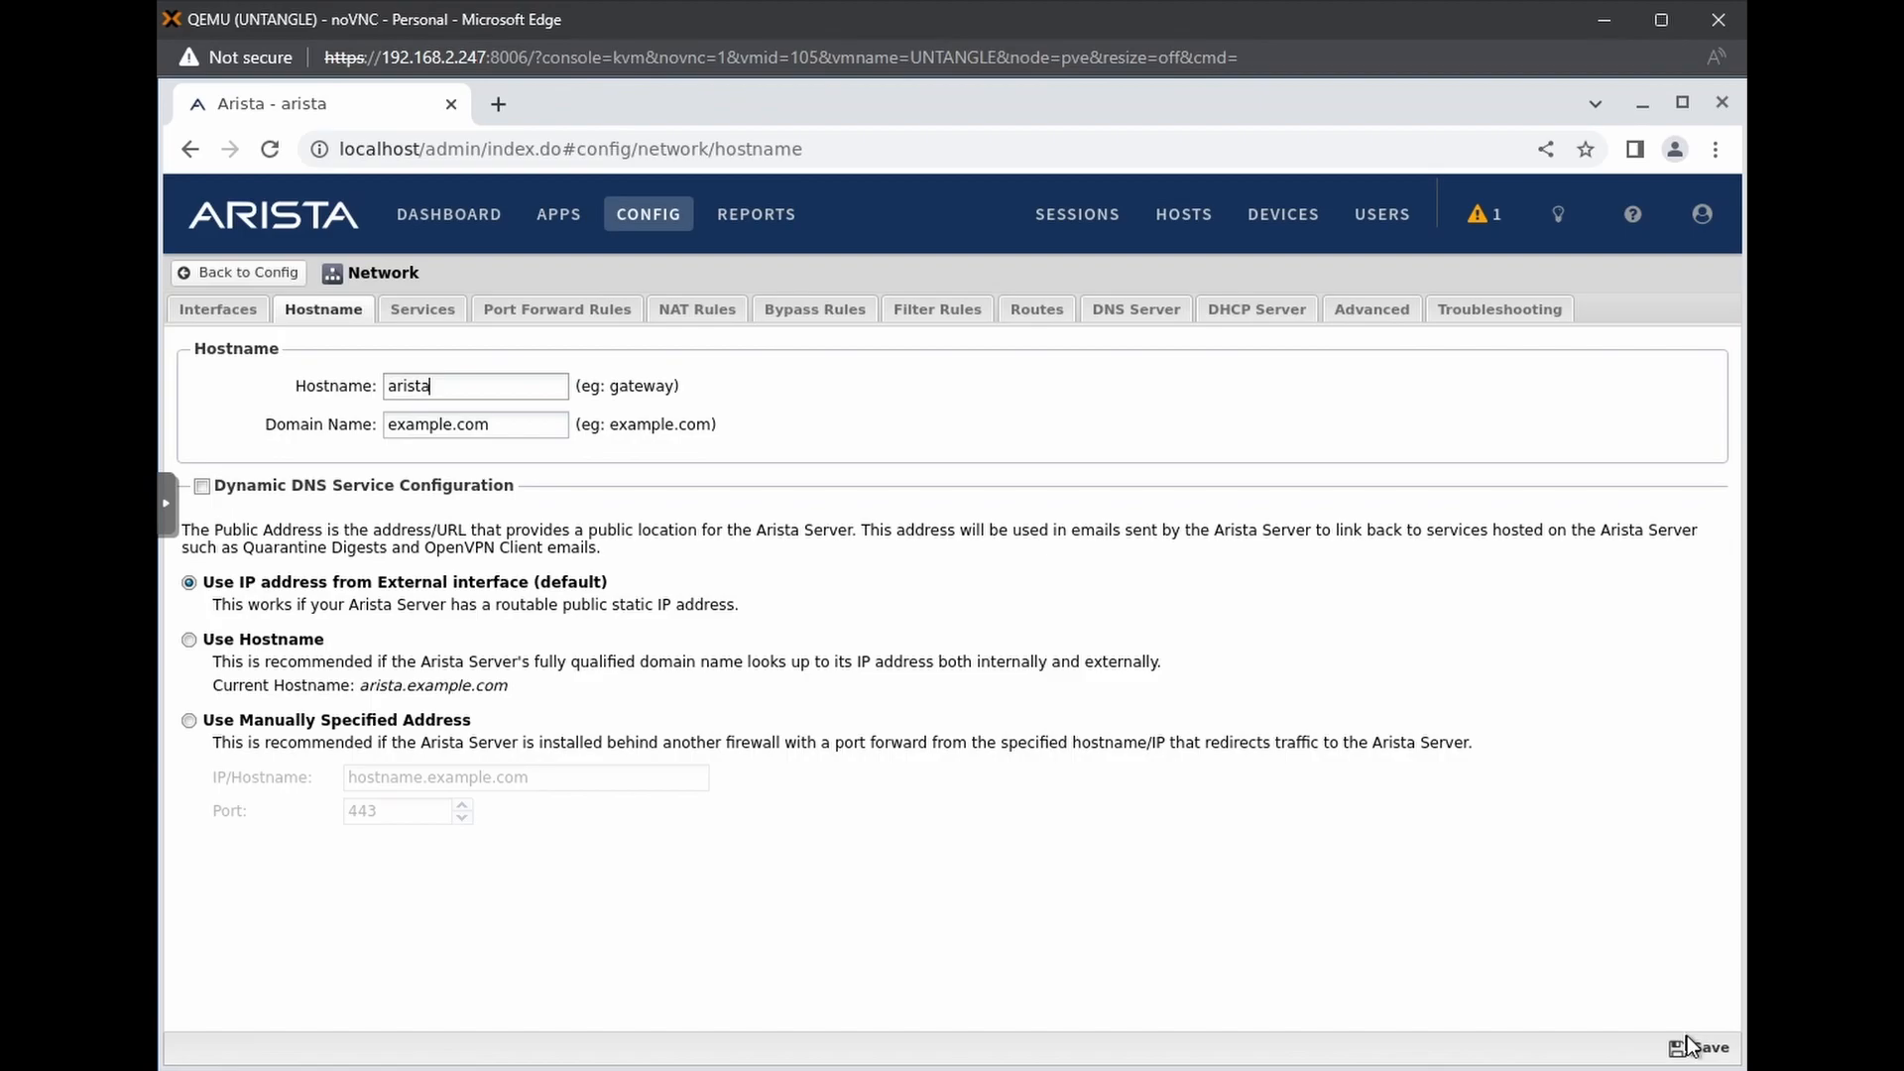
click(1689, 1044)
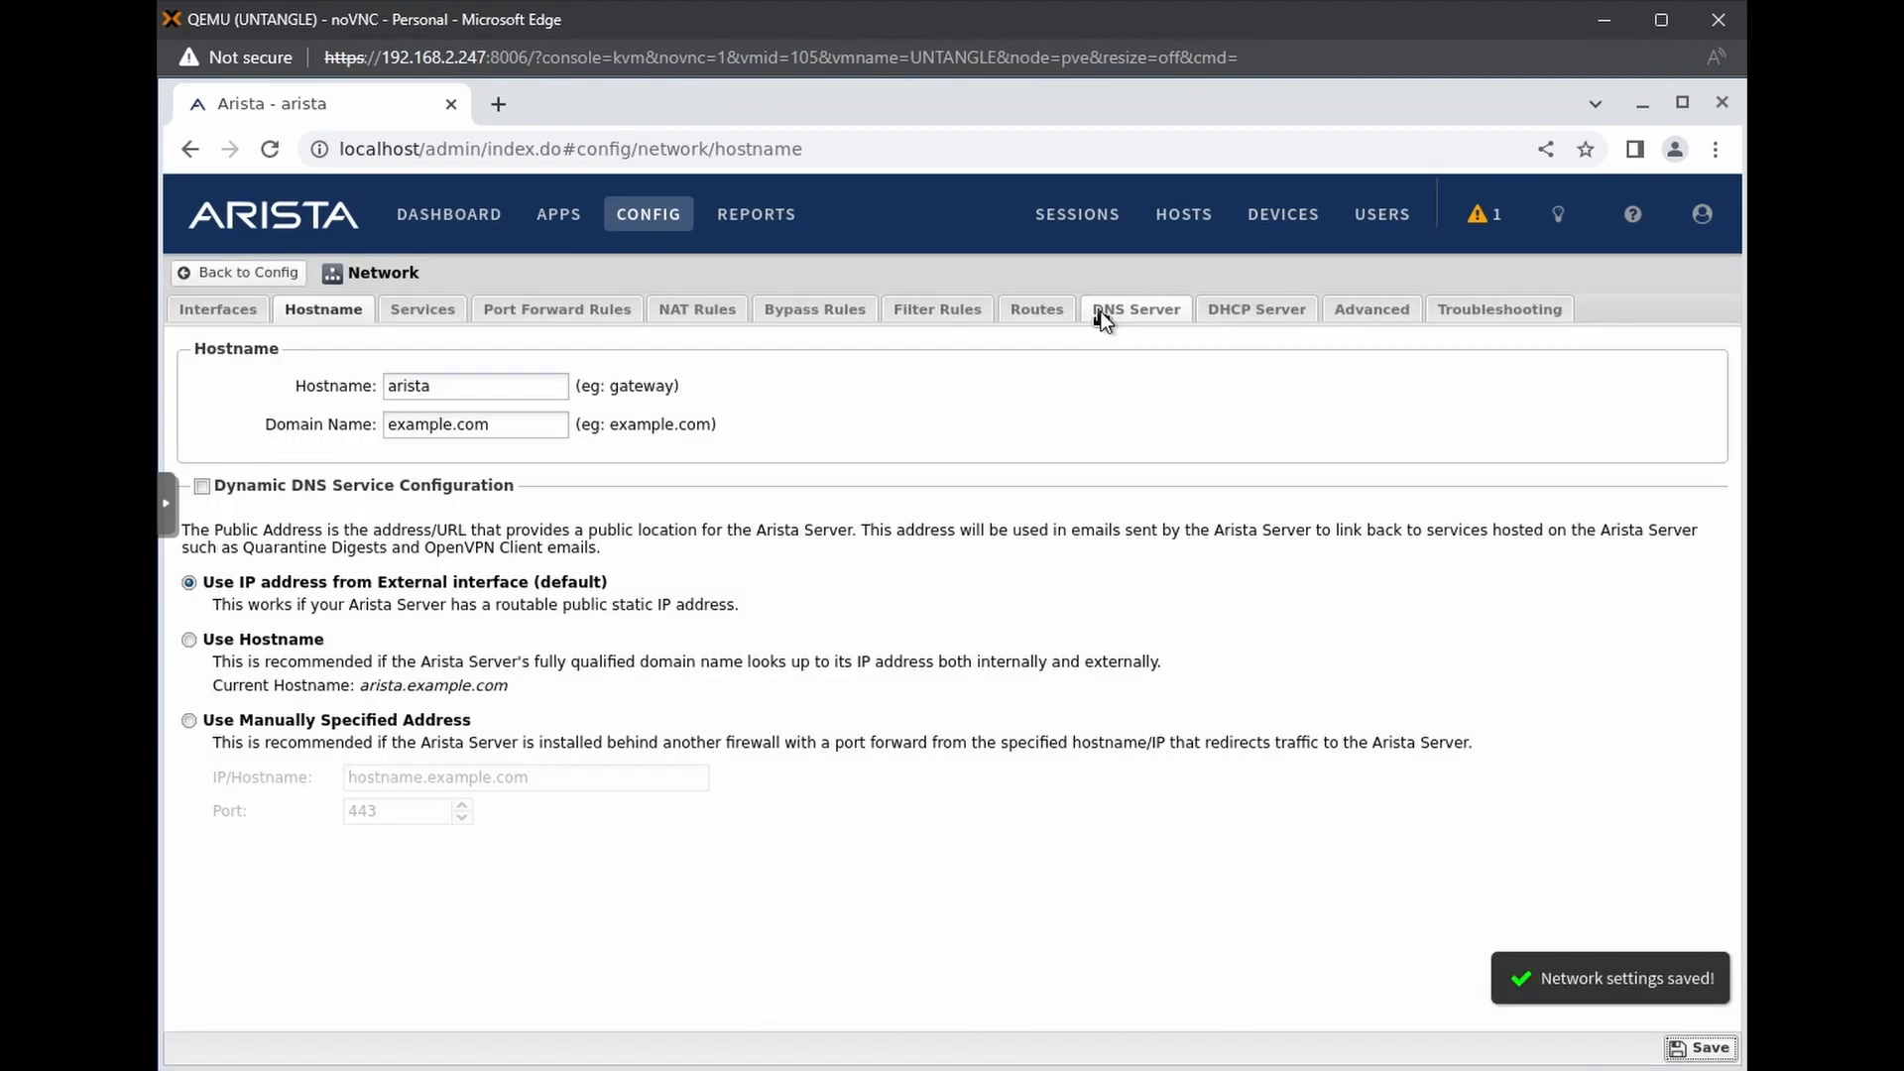
In the DNS Server settings, add a domain DNS server for myoffice.lan with server address 192.168.5.5
click(1101, 311)
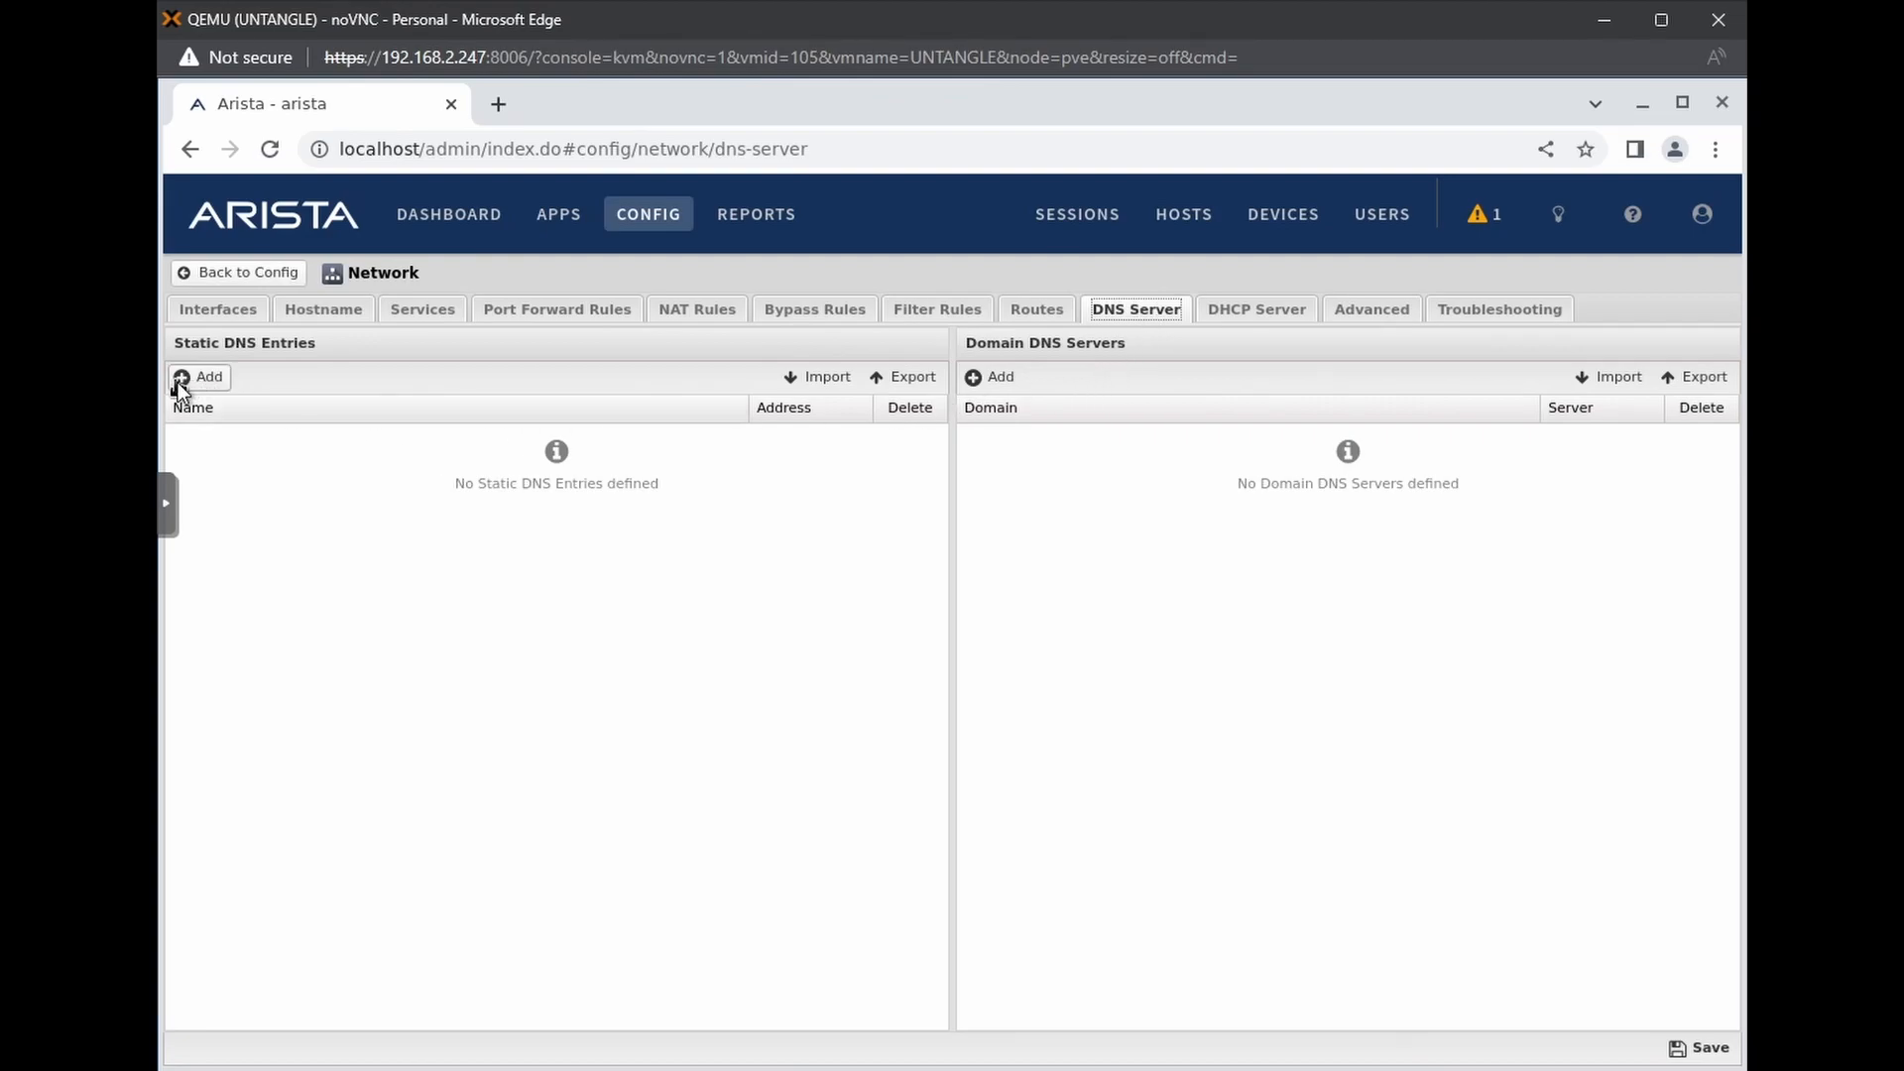
click(999, 377)
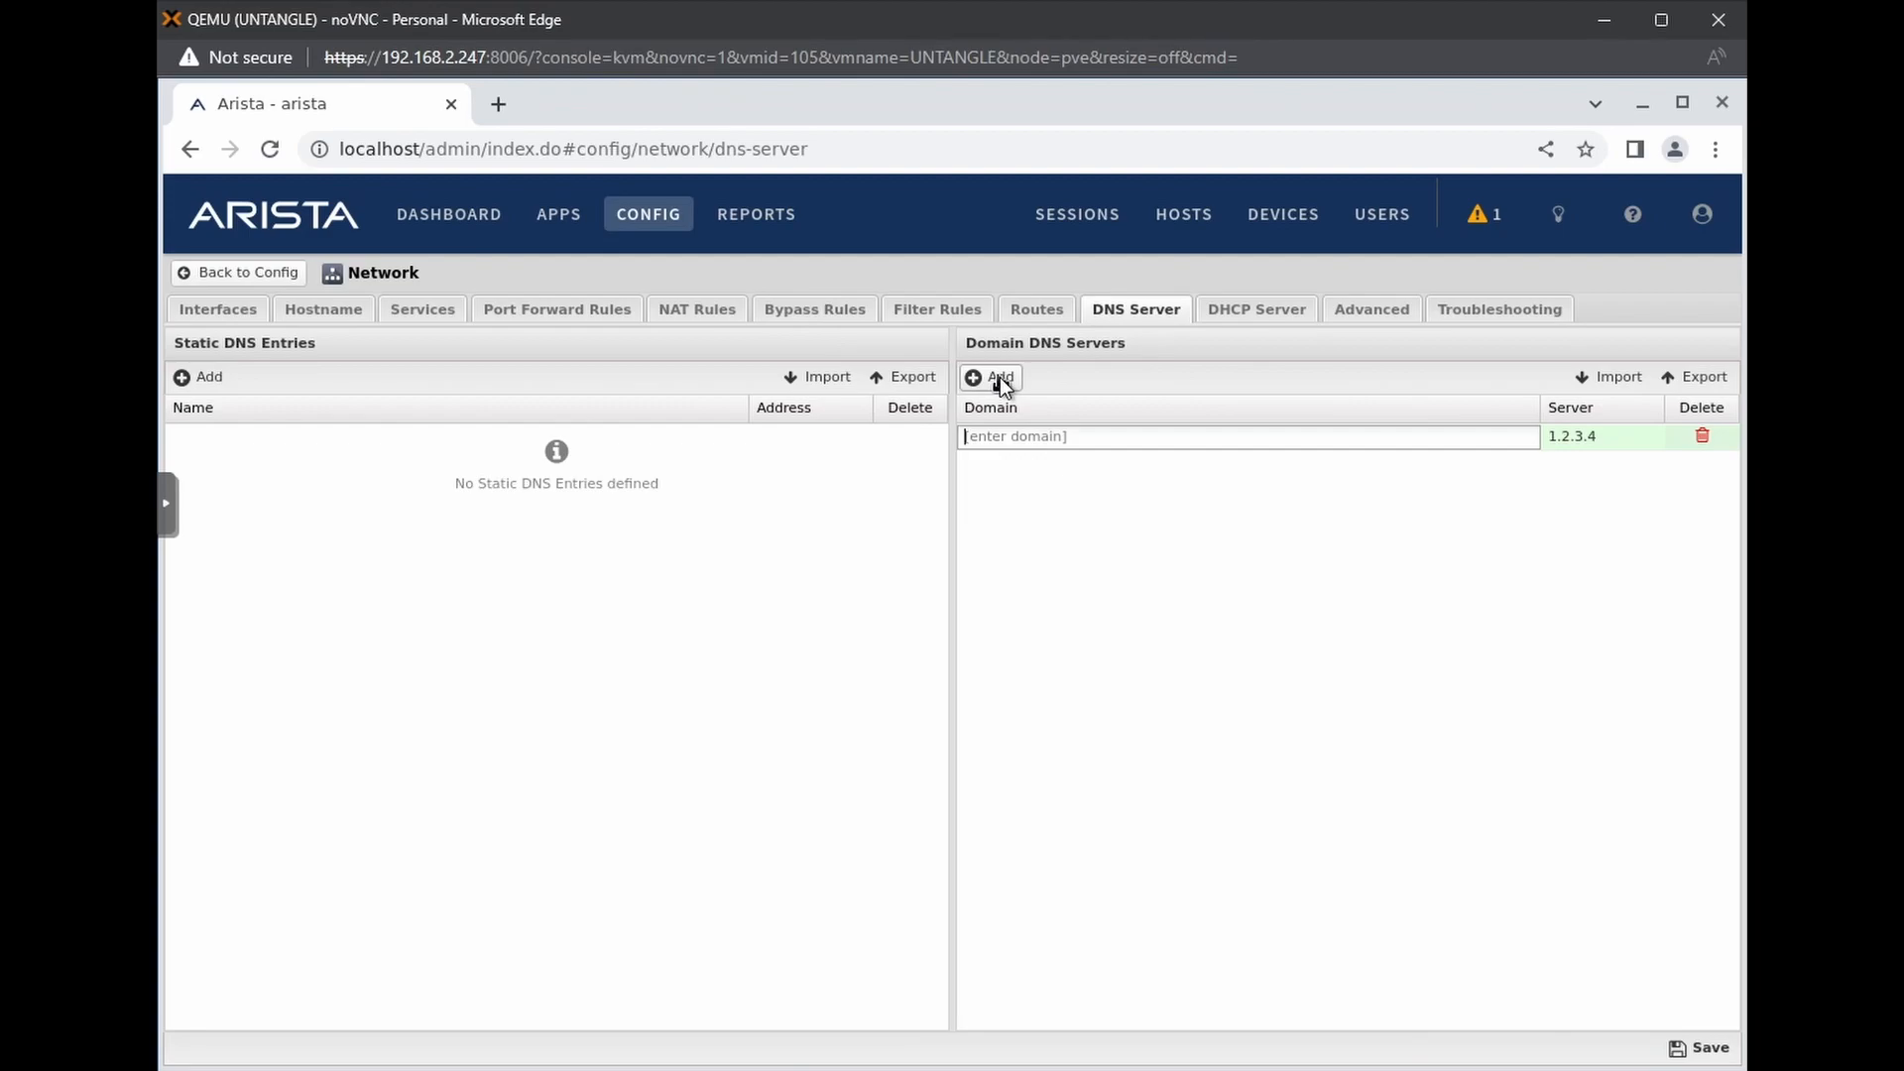
text(myoffice.lan)
key(Tab)
key(ctrl+a)
key(BackSpace)
text(192.168.5.5)
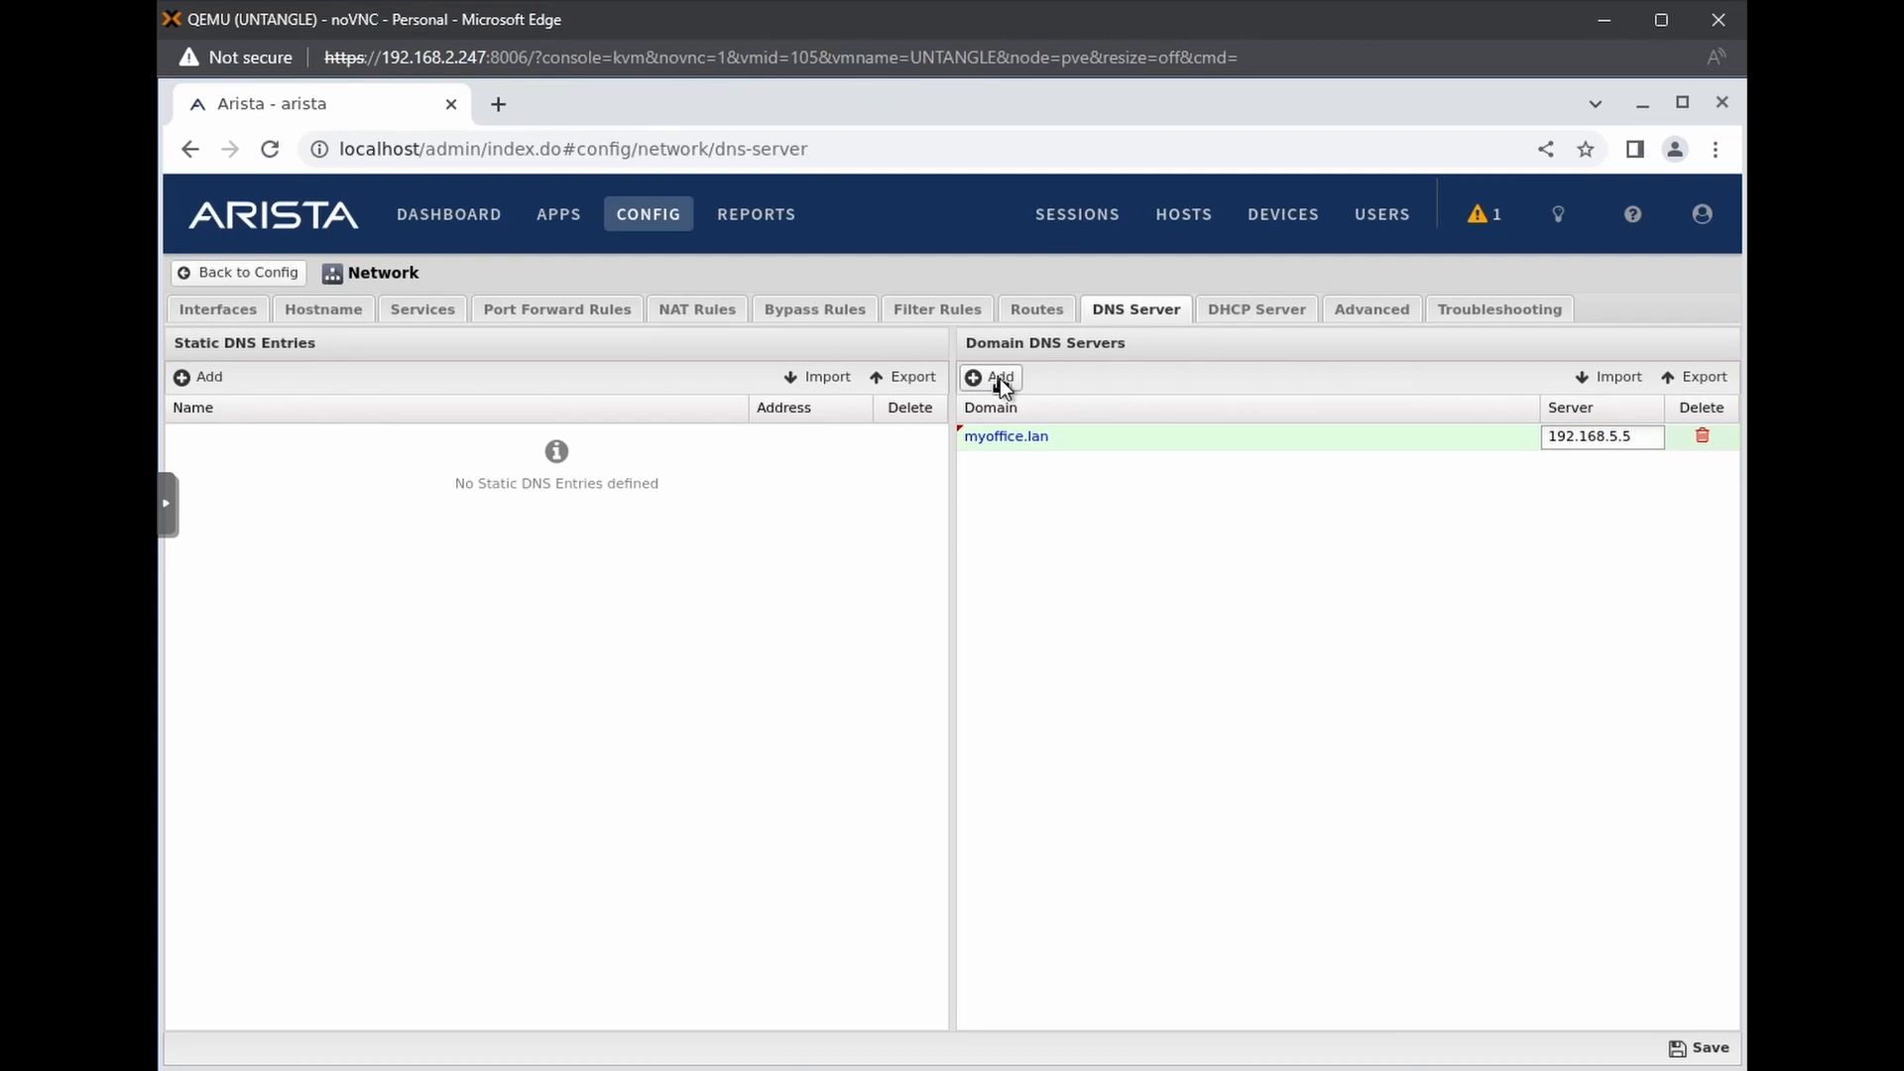
click(1154, 514)
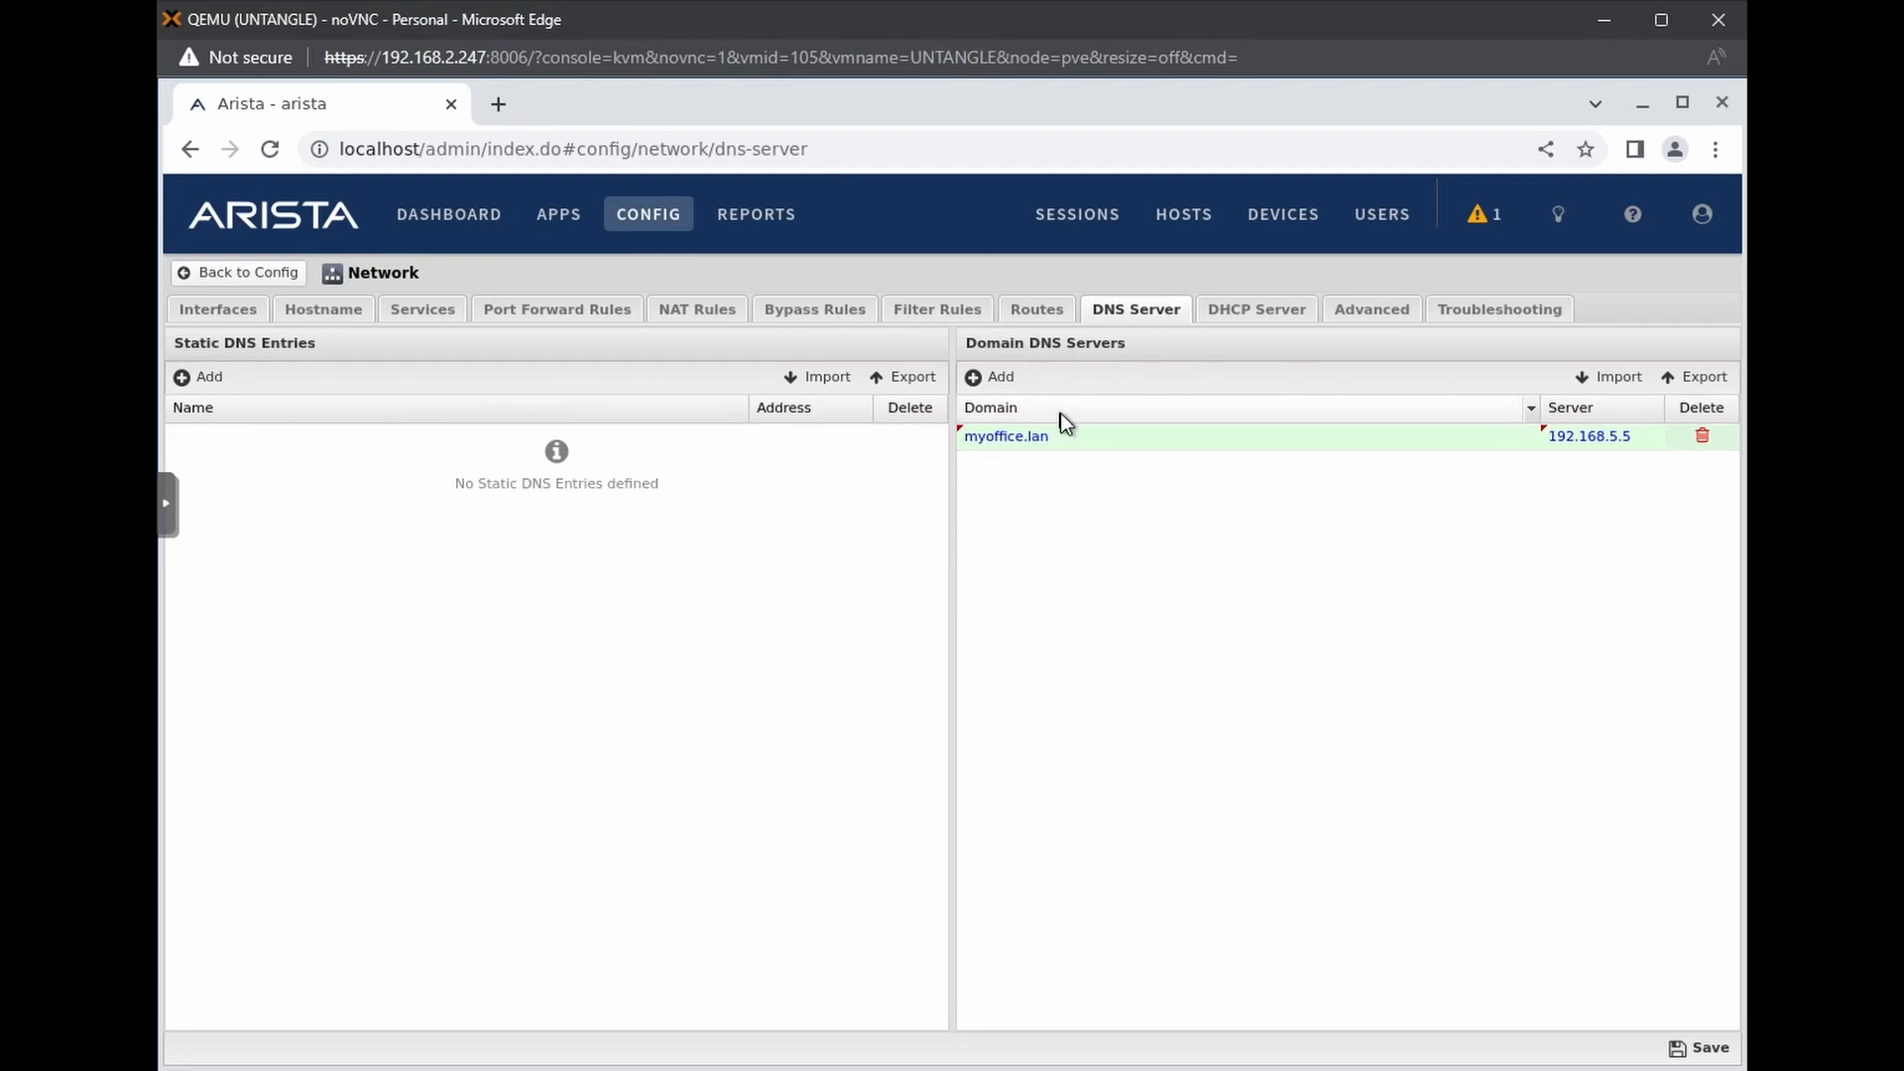
Add a static DNS entry mapping controller.myoffice.lan to 192.168.5.5 and save the network settings
click(210, 377)
text(controo)
key(BackSpace)
text(ller.dns)
key(BackSpace)
key(BackSpace)
key(BackSpace)
text(myoffice.lan)
key(Tab)
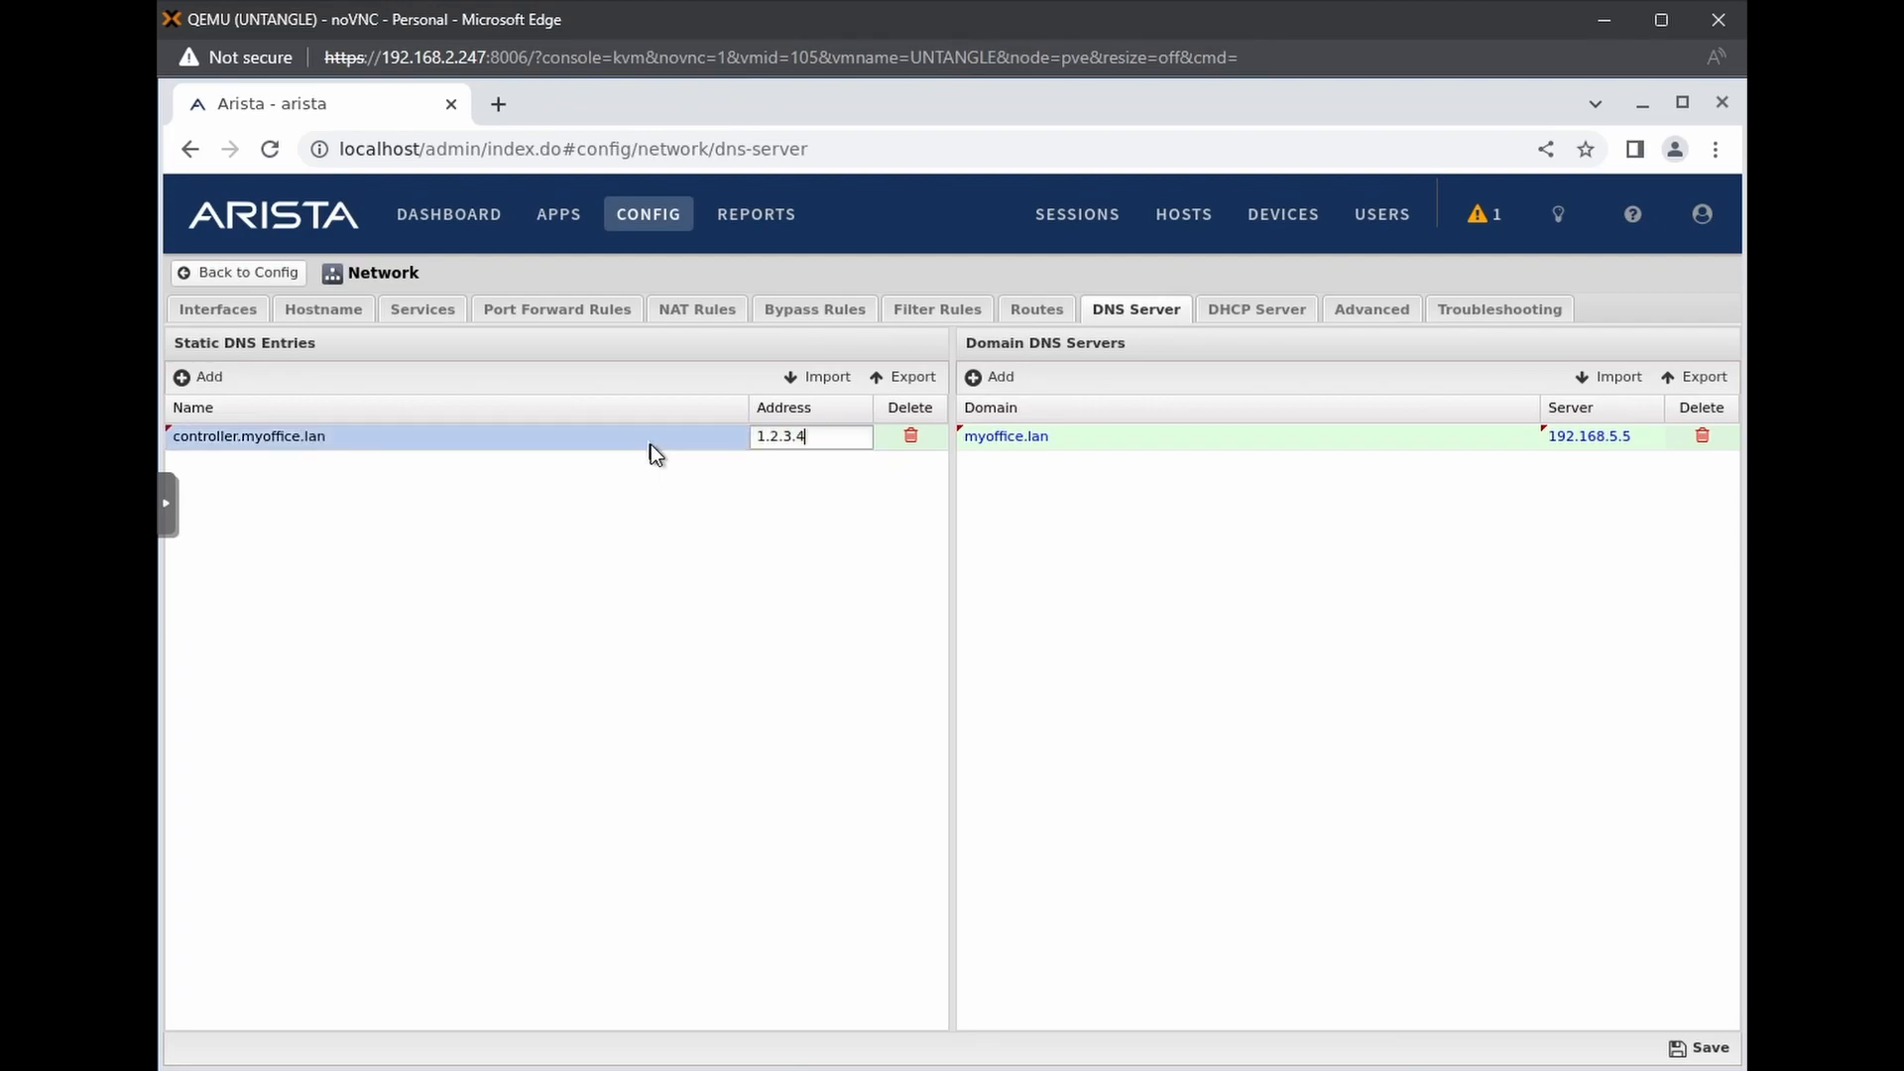
key(ctrl+a)
text(192.168.5.5)
click(1085, 504)
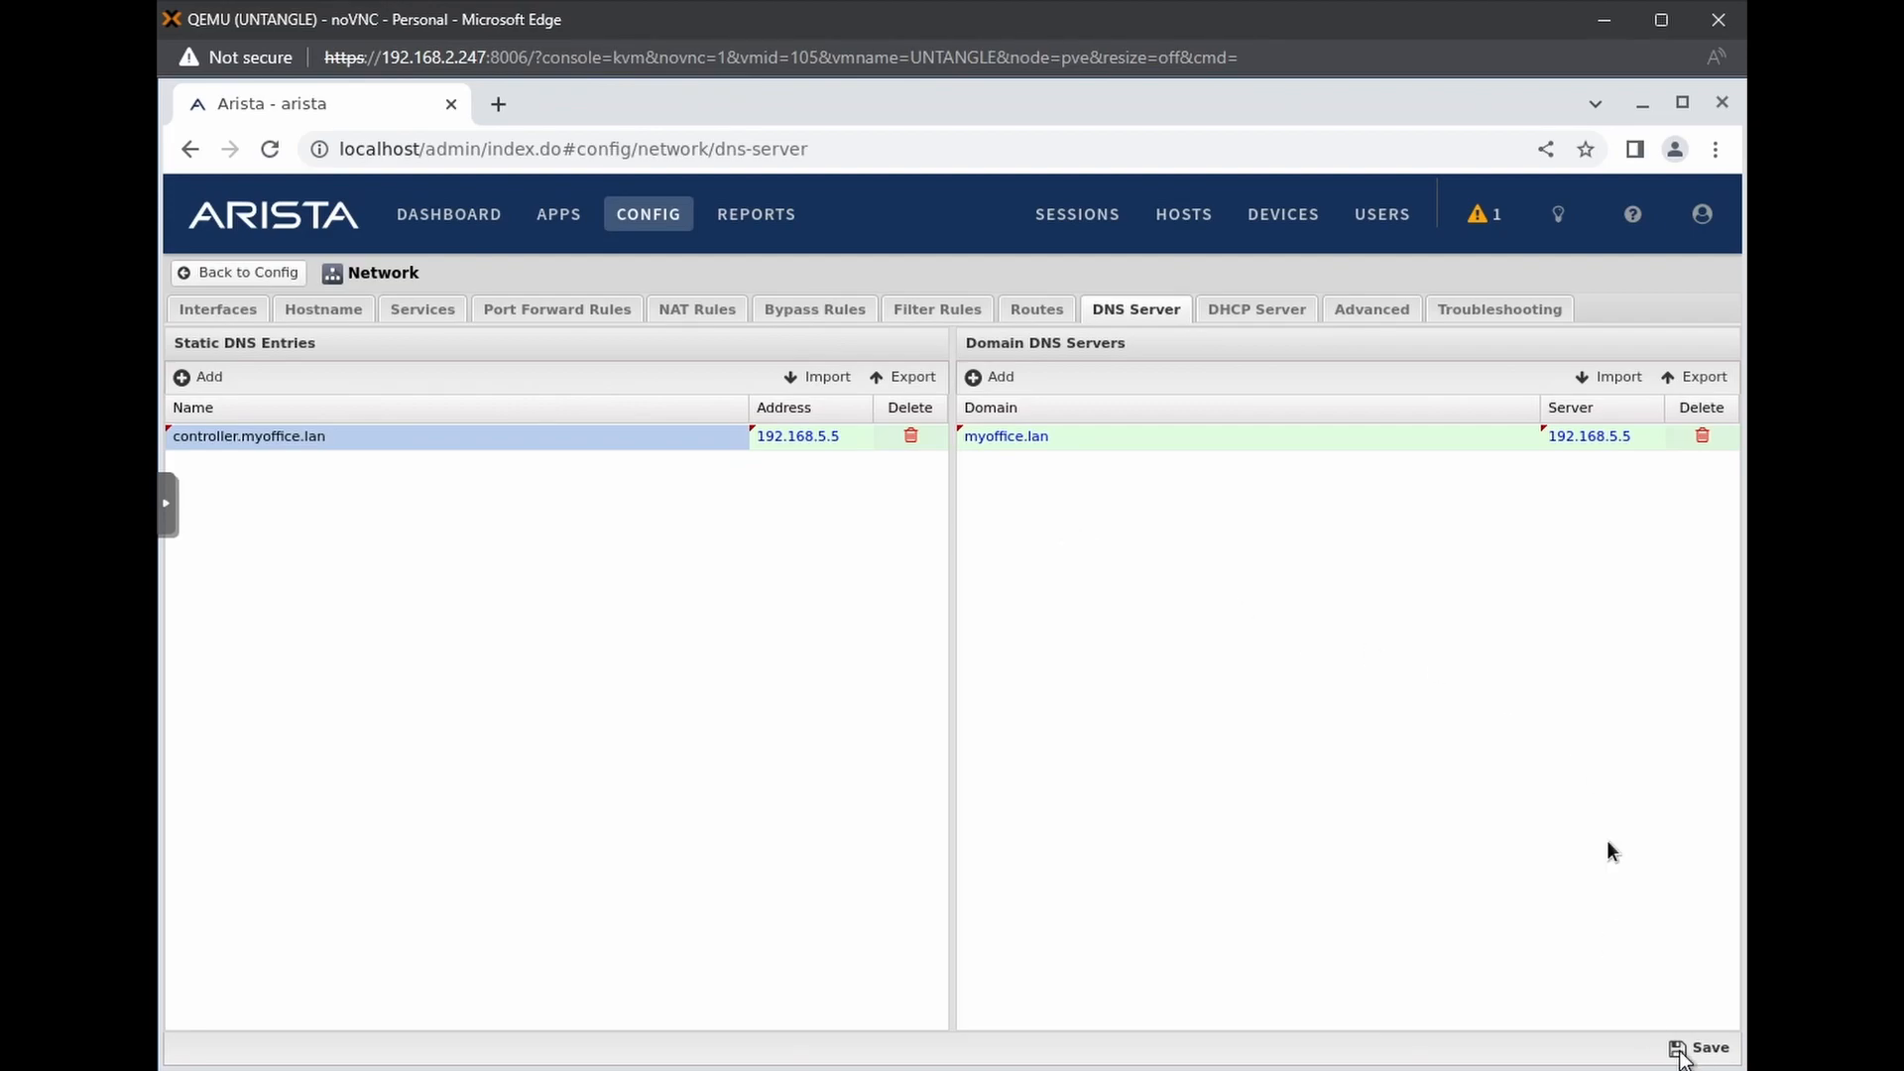
click(1682, 1049)
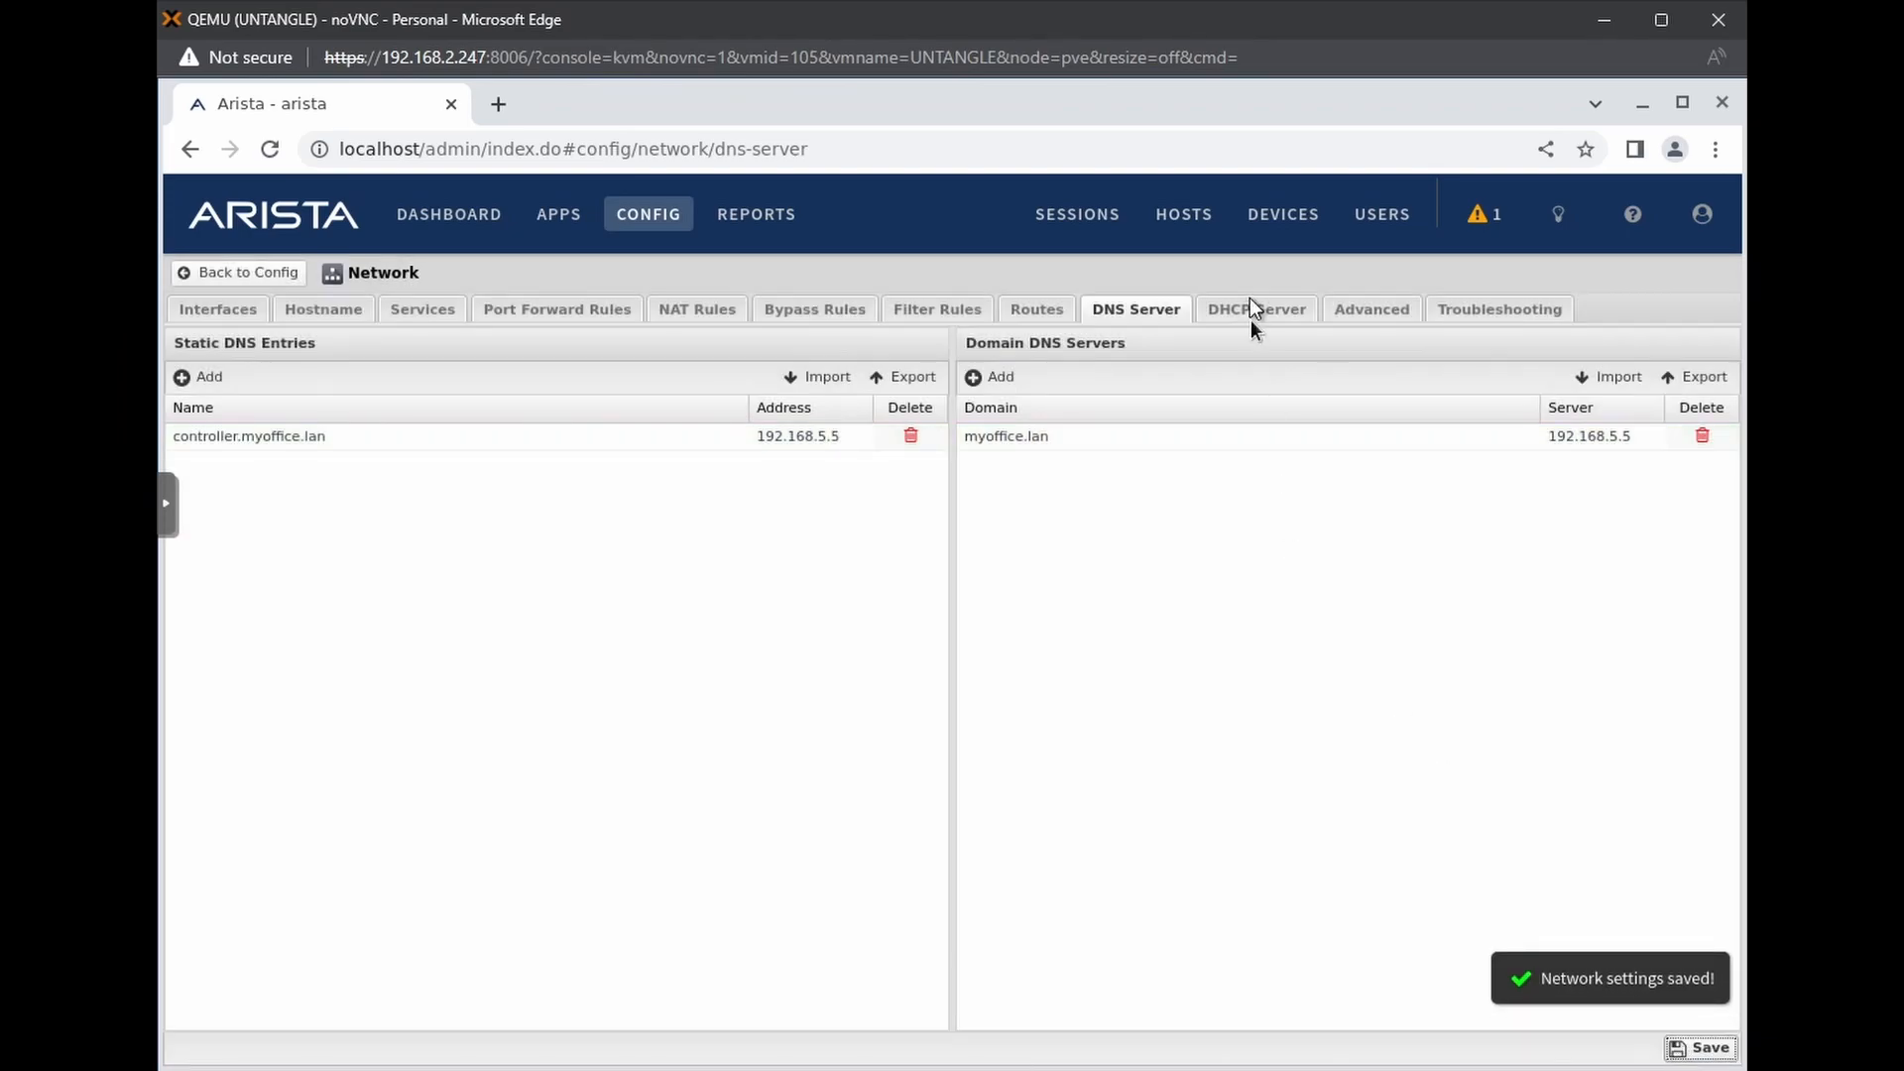
Open the DHCP Server settings, examine the MAC address, address and description fields of a new static entry, and cancel it
click(1249, 300)
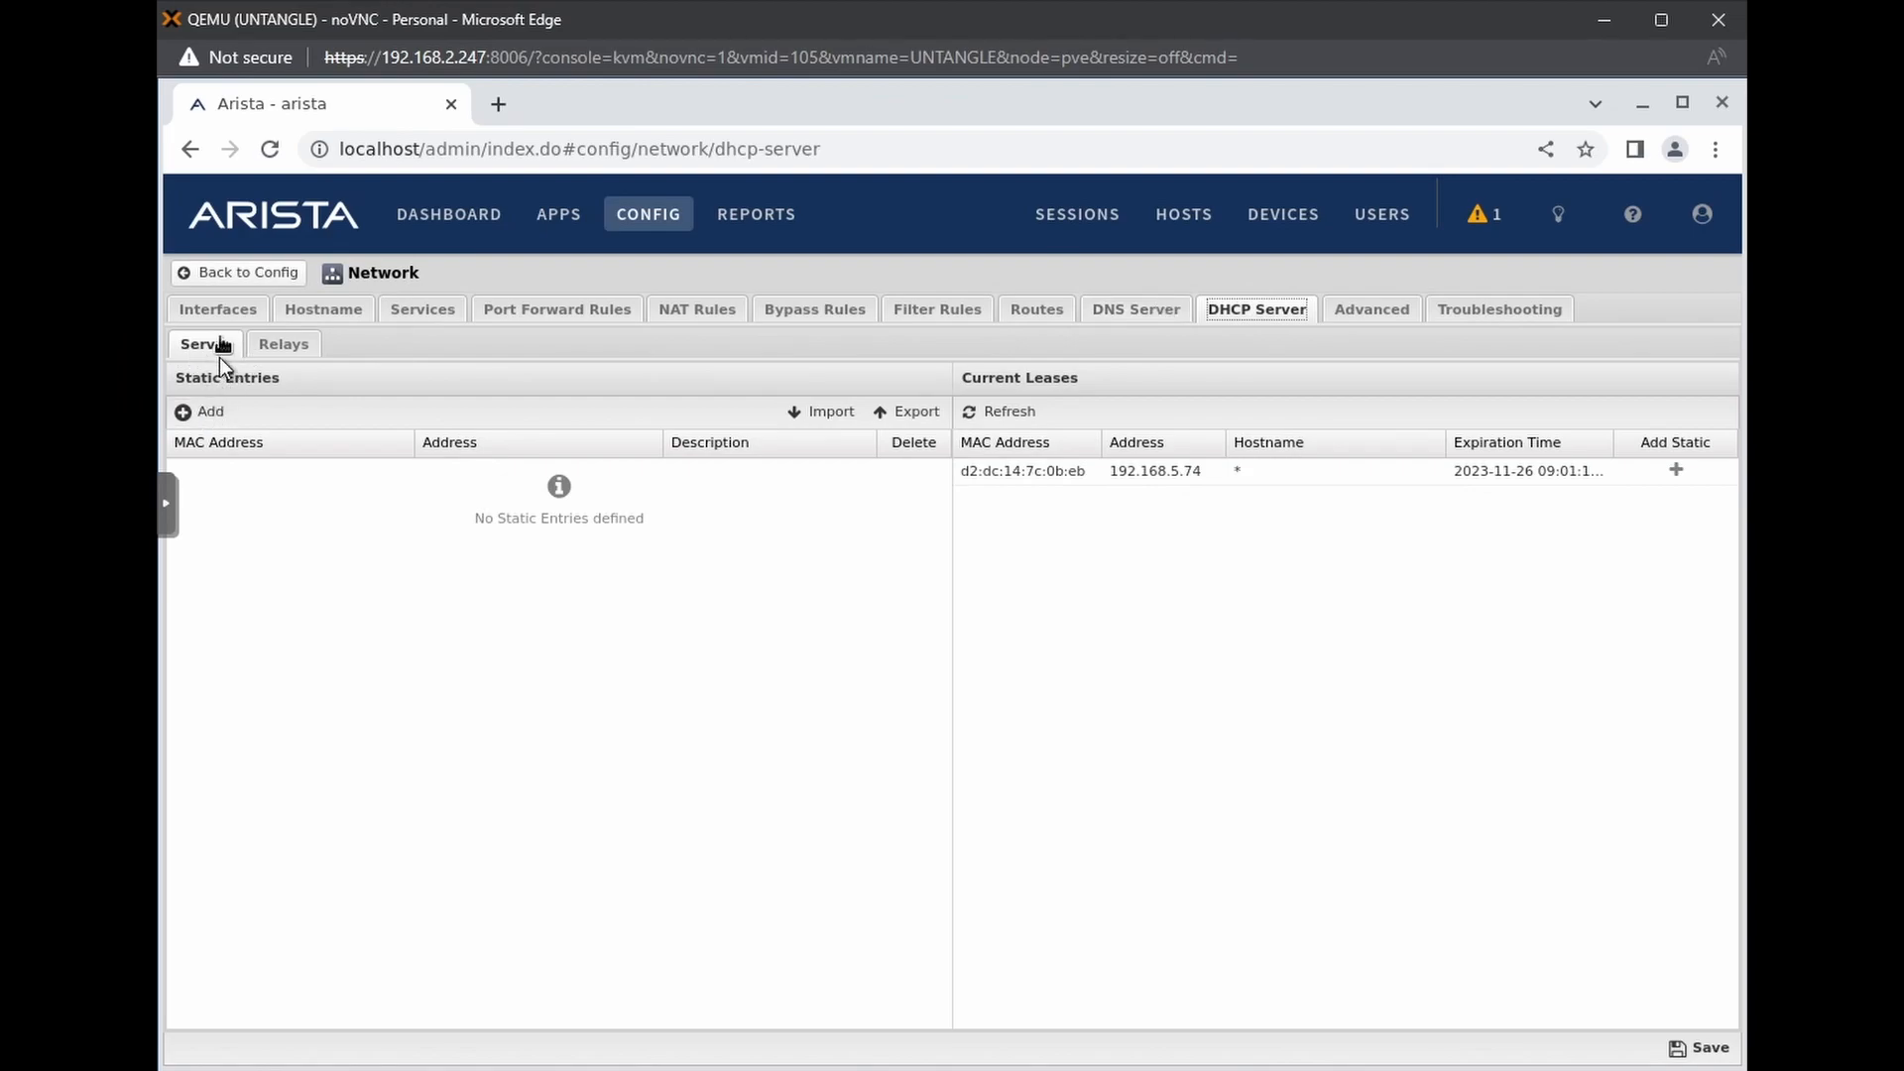
click(198, 411)
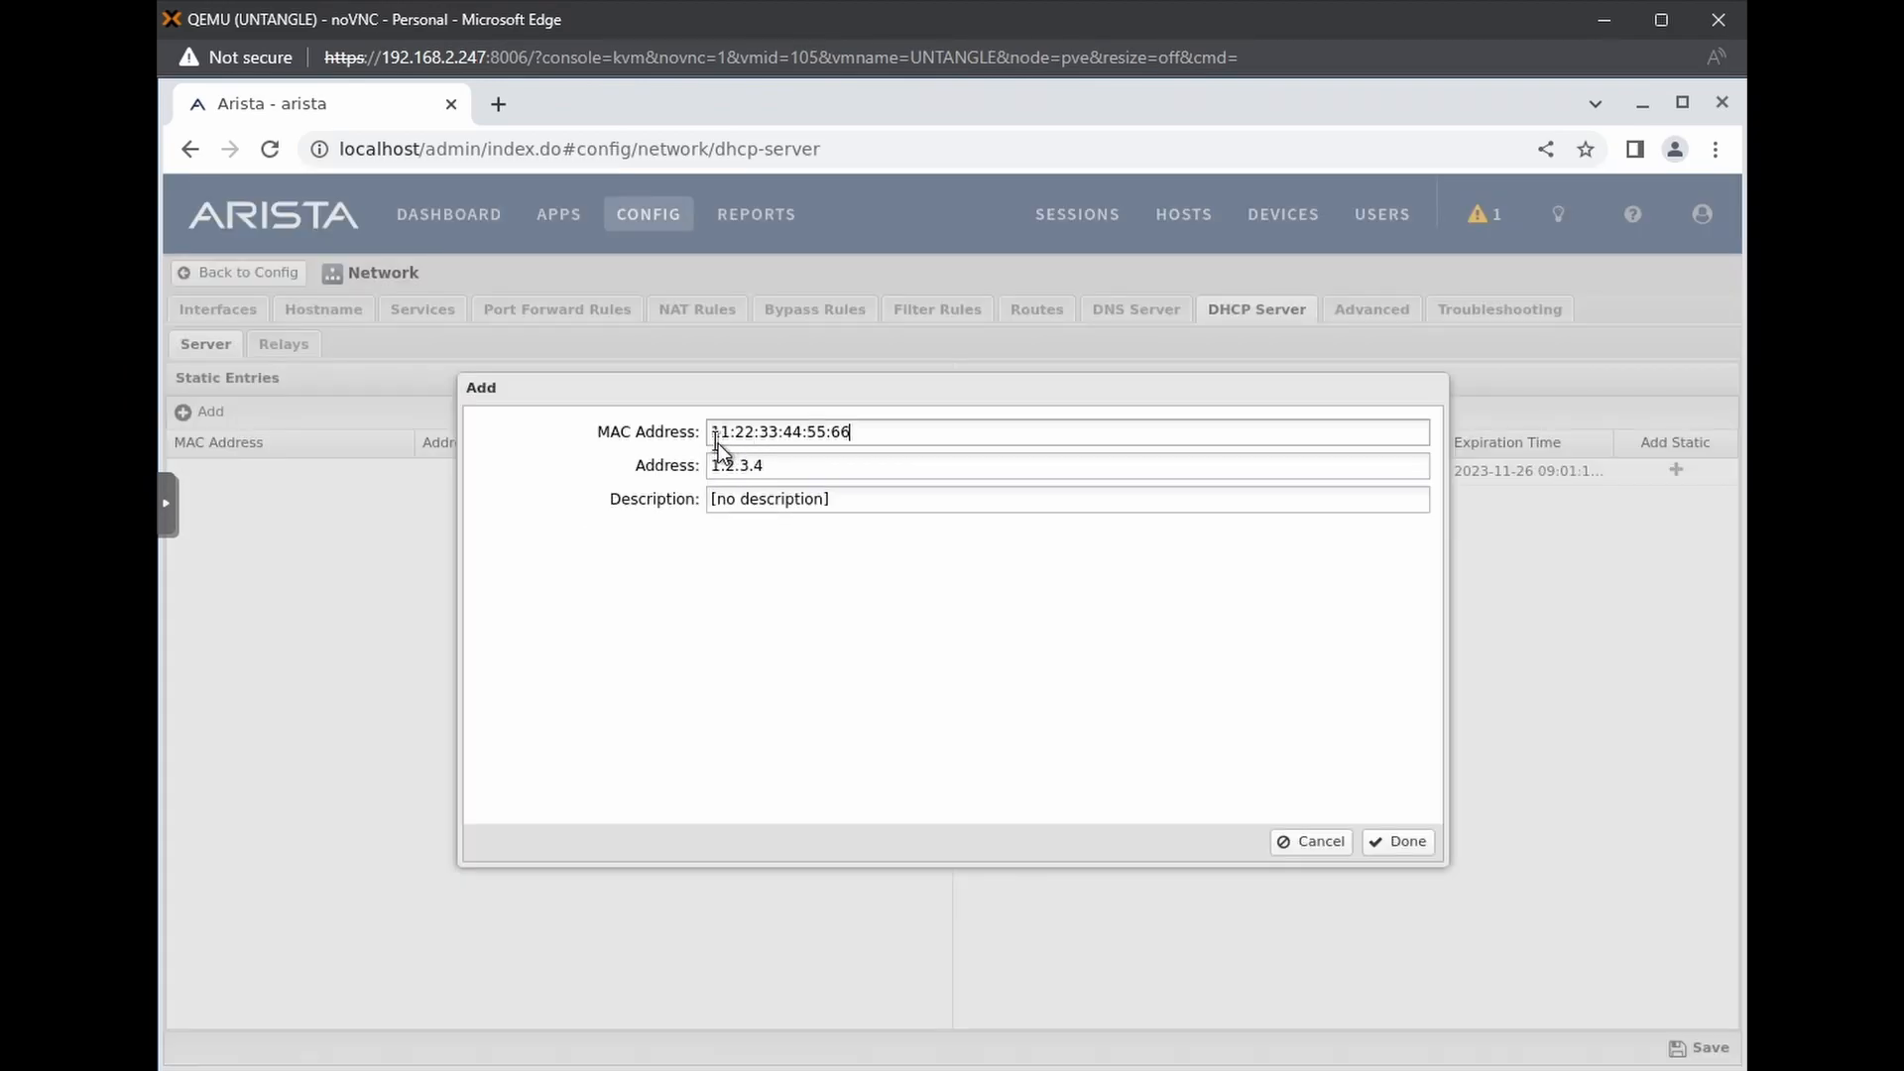
click(760, 466)
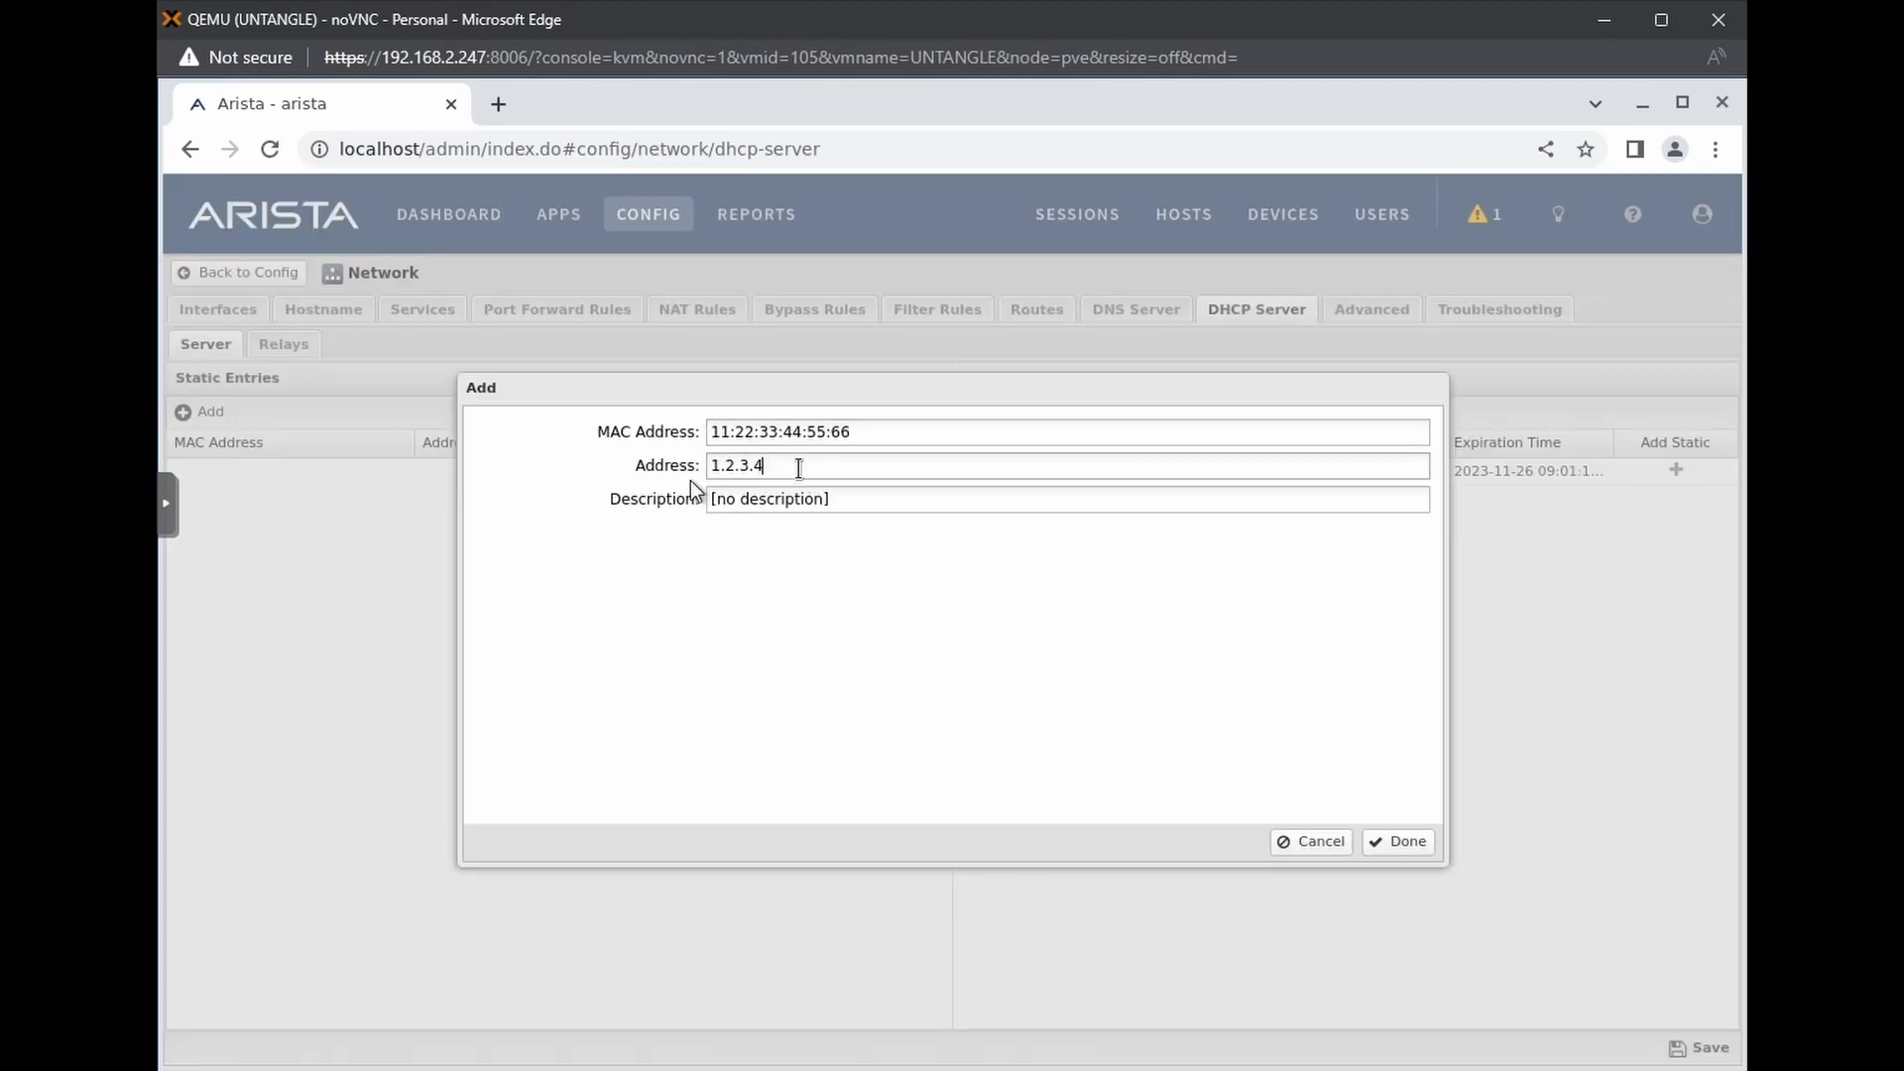
click(793, 499)
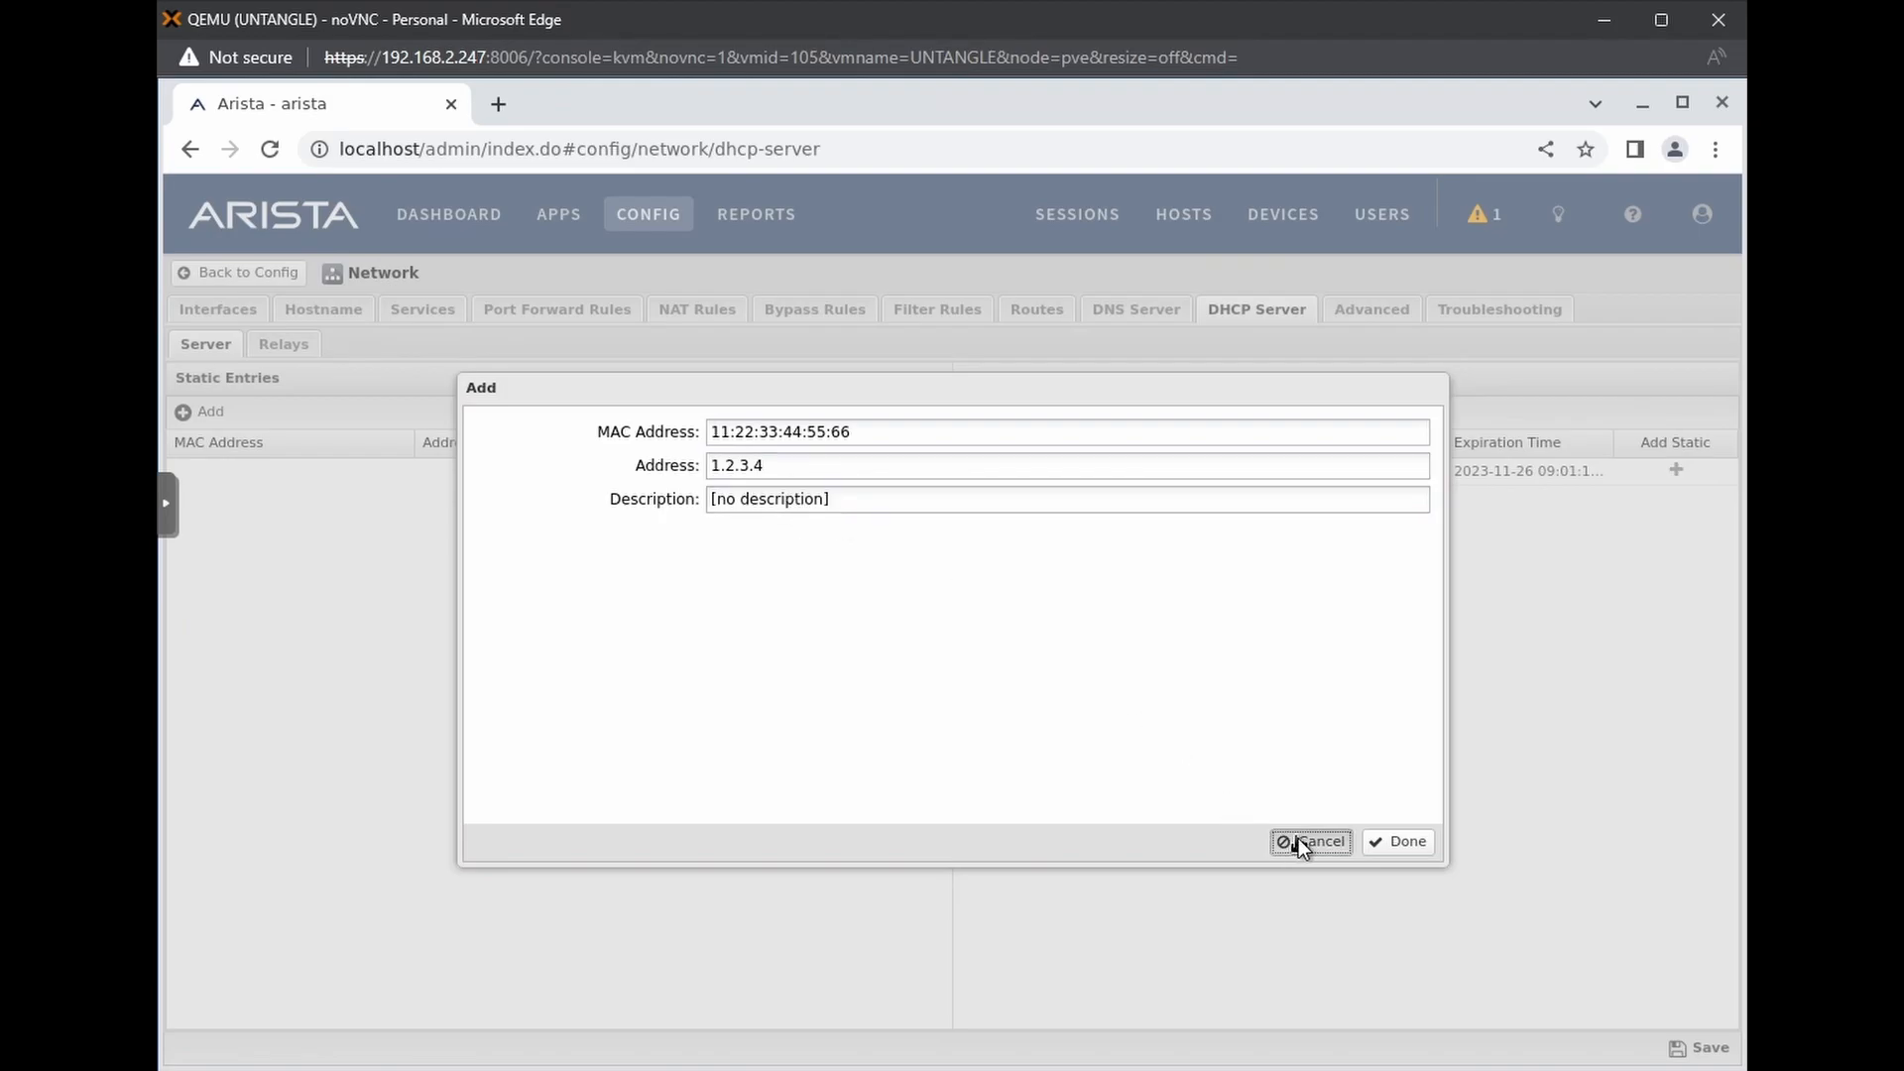
click(1309, 842)
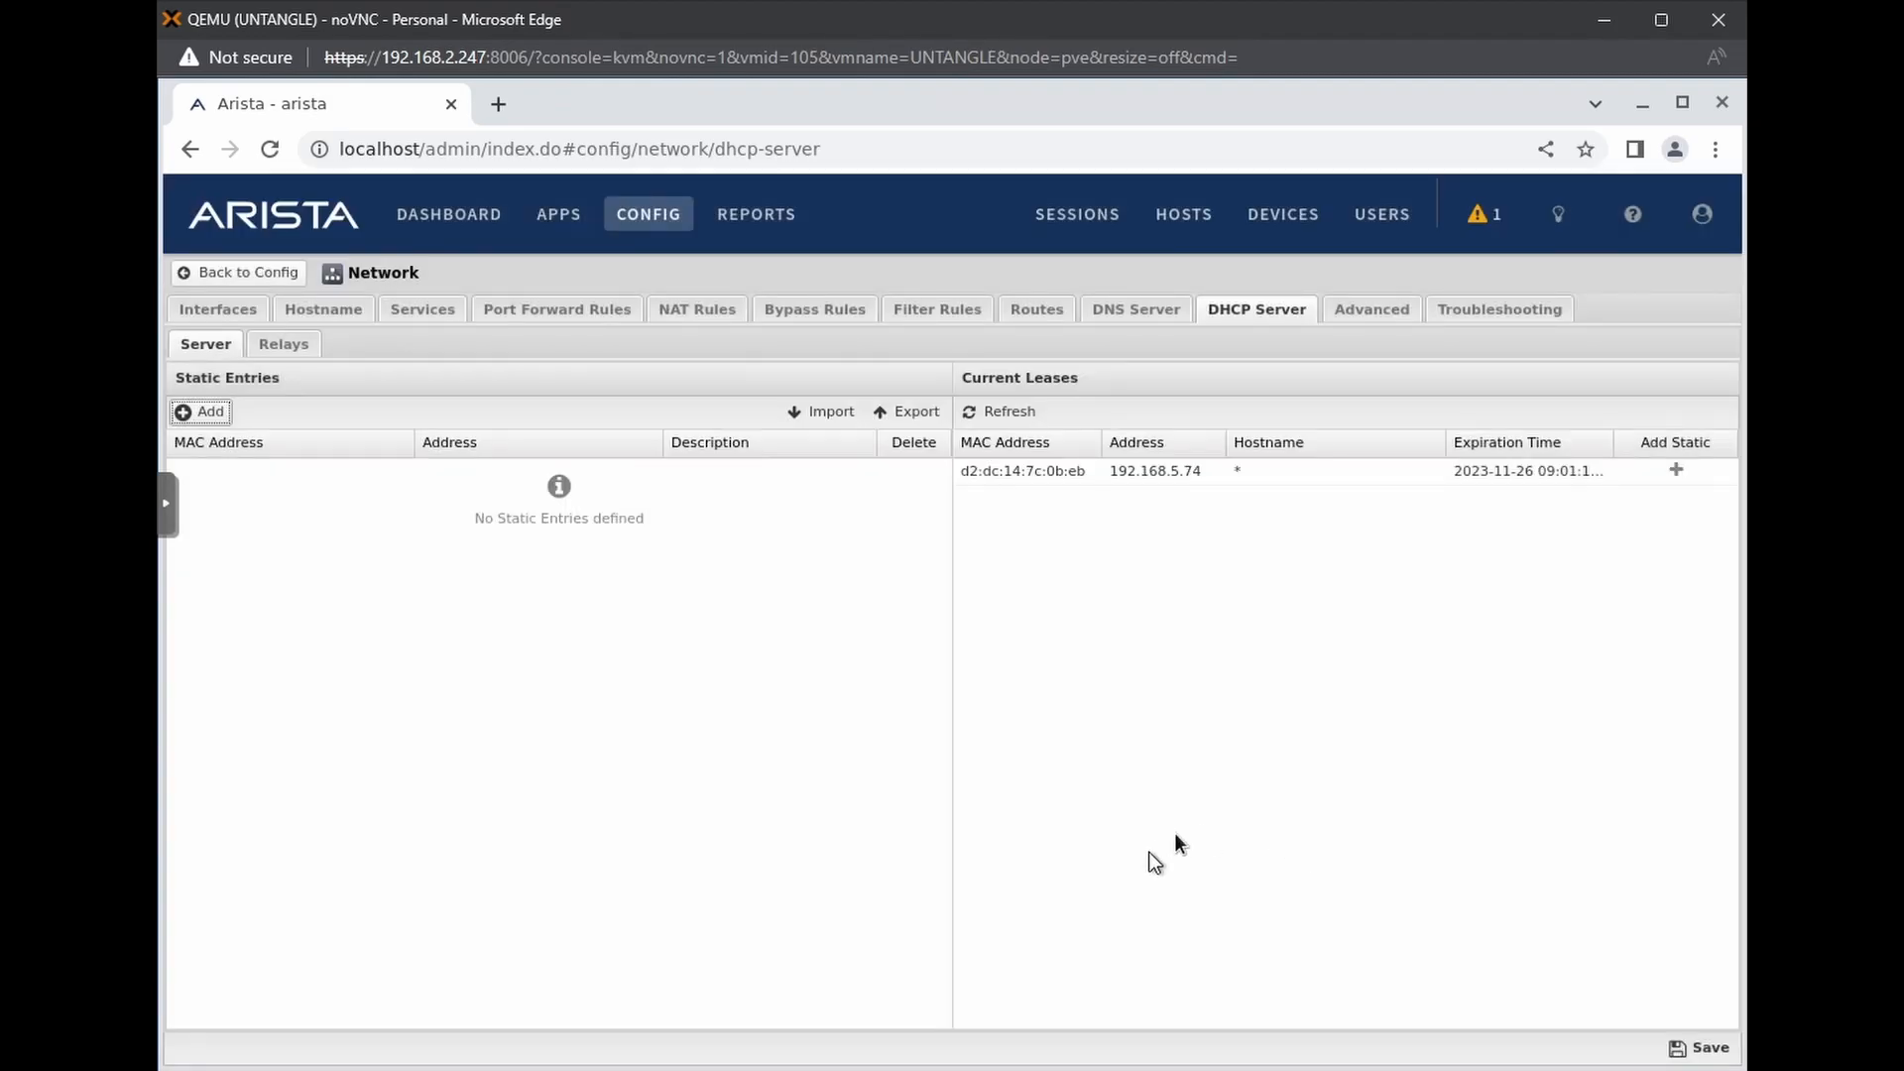
Refresh the current DHCP leases and select the MAC address of the listed lease
click(1004, 413)
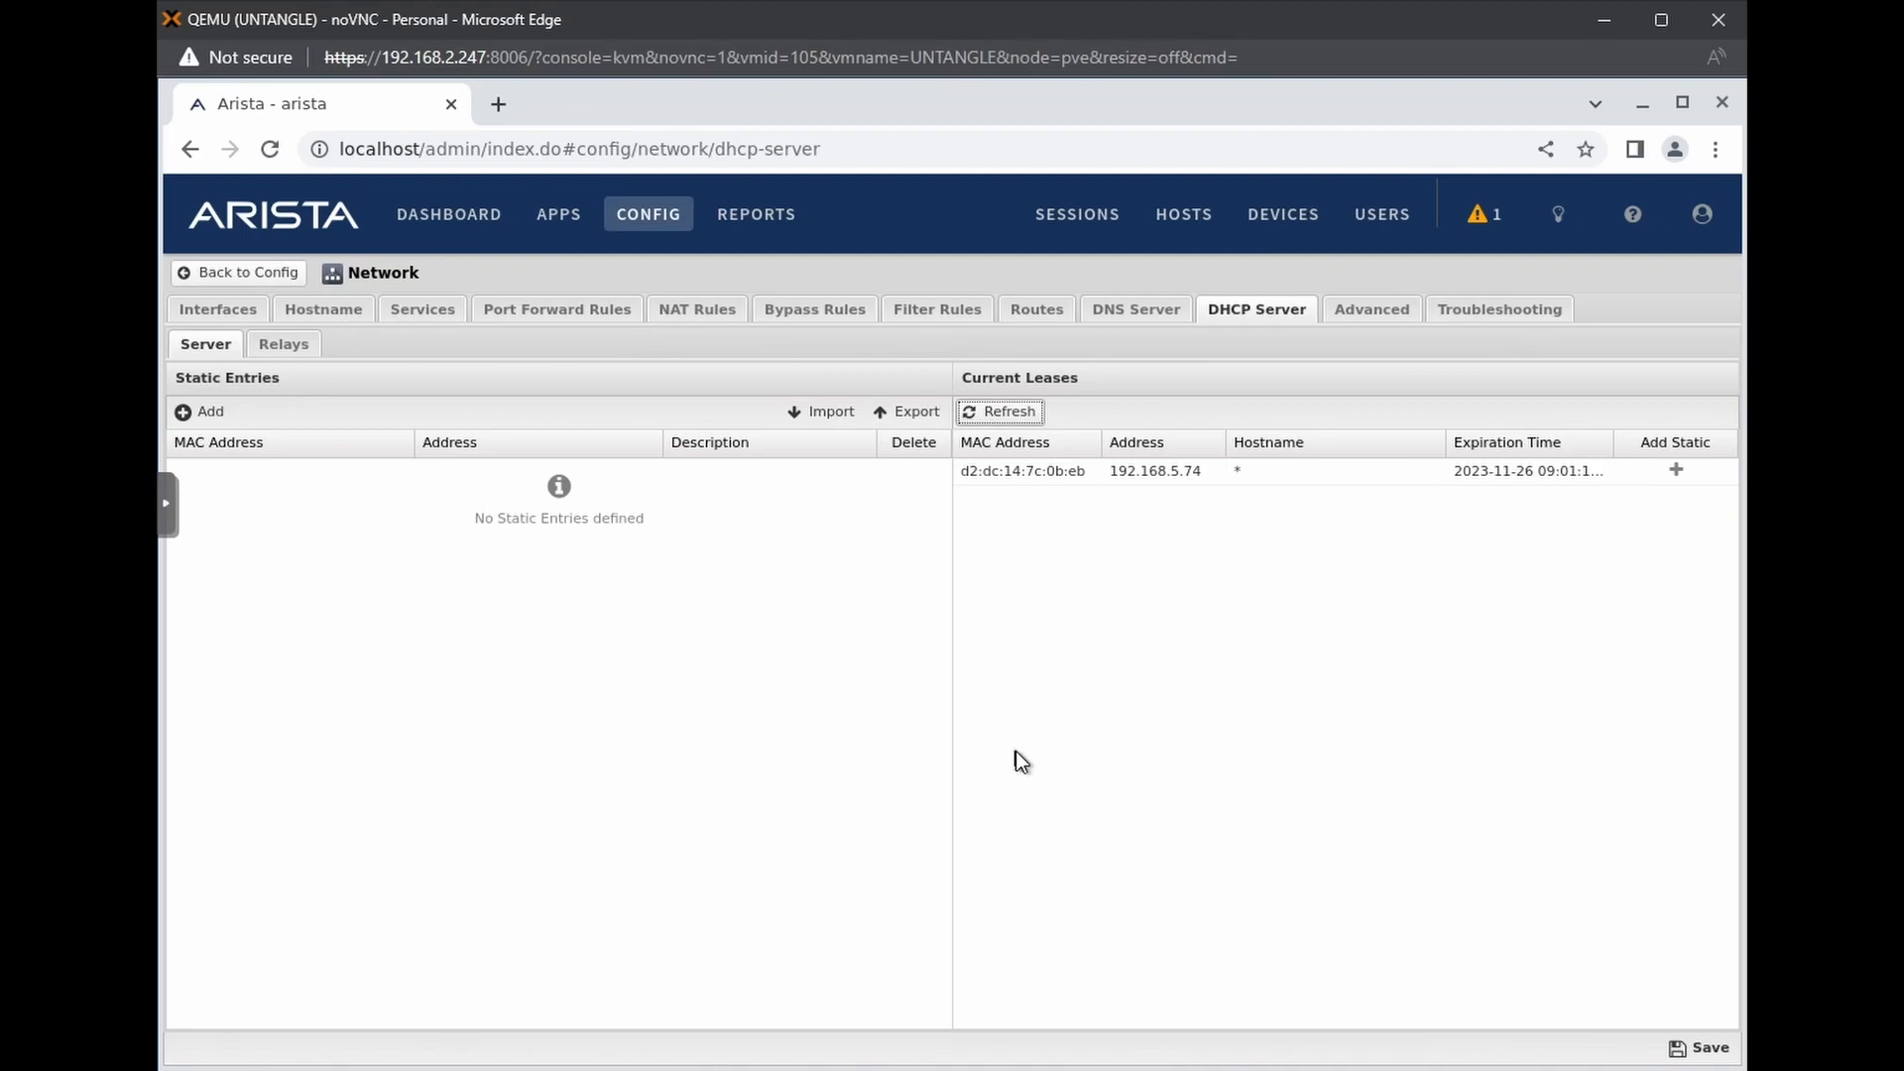
click(1057, 474)
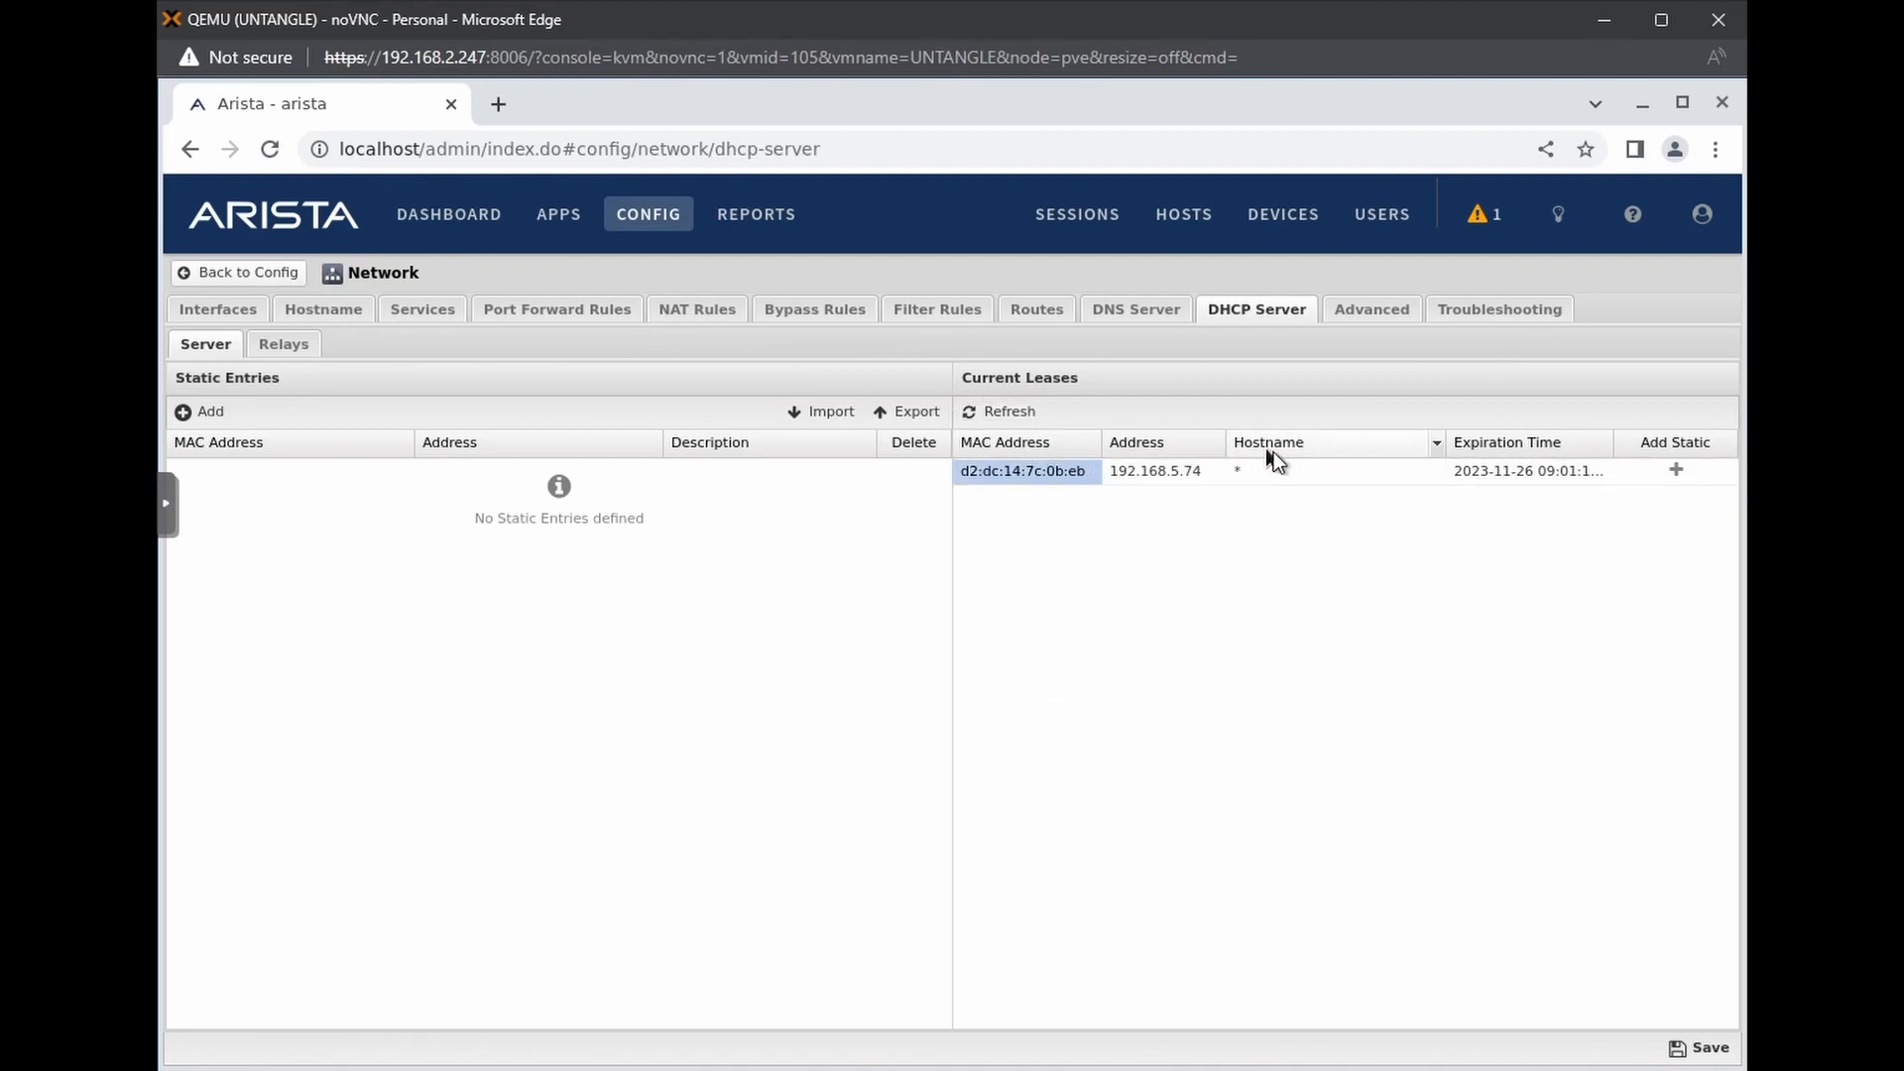